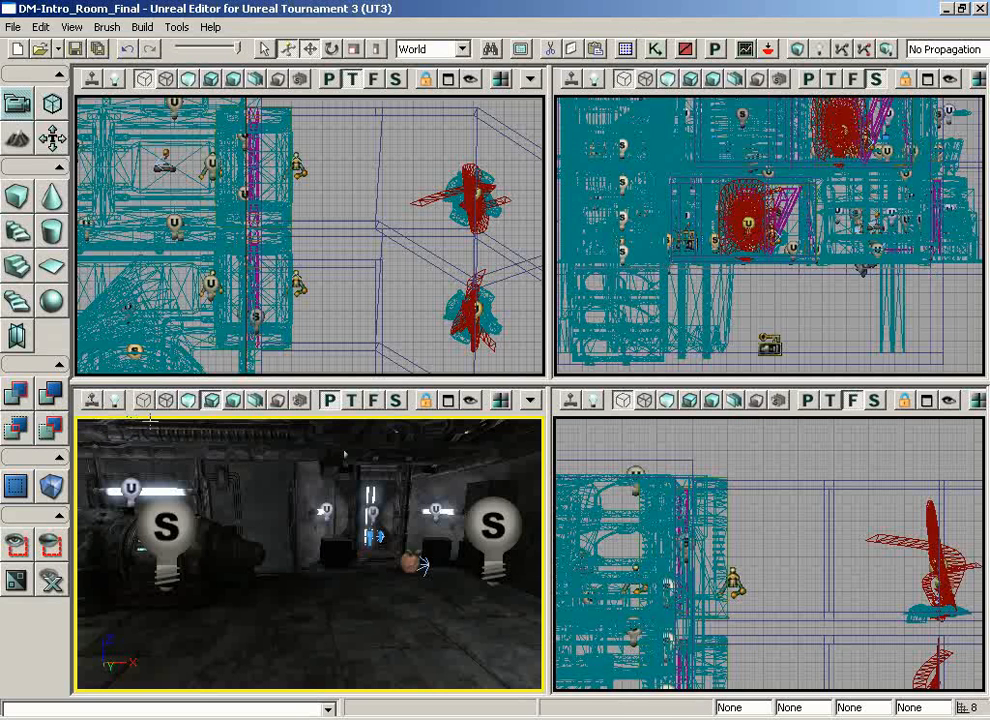
Step: Examine the room in a maximized perspective view with real-time playback, covering the green liquid pool, the teleporter and the steam emitter
left_click_drag(379, 569, 225, 536)
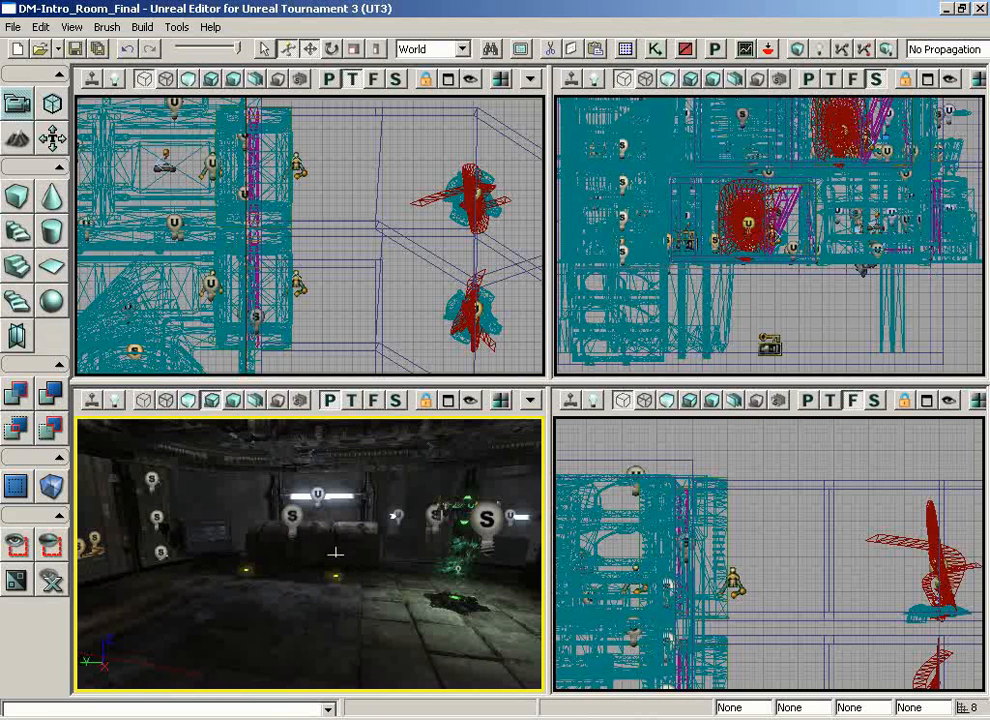
left_click_drag(335, 552, 298, 462)
right_click_drag(380, 605, 236, 665)
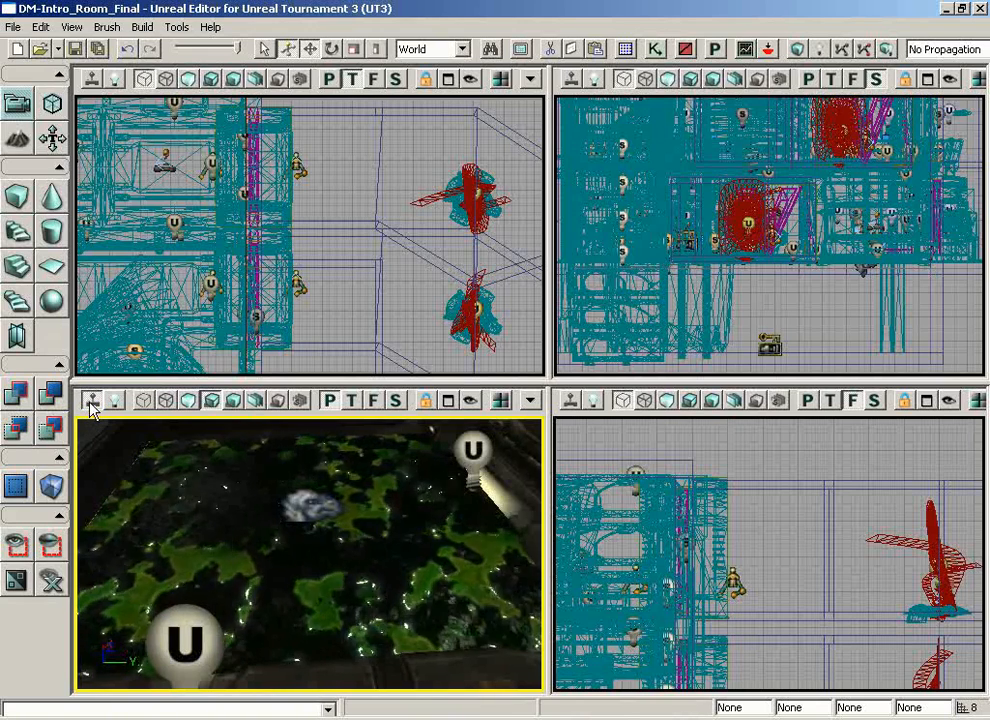
left_click(449, 401)
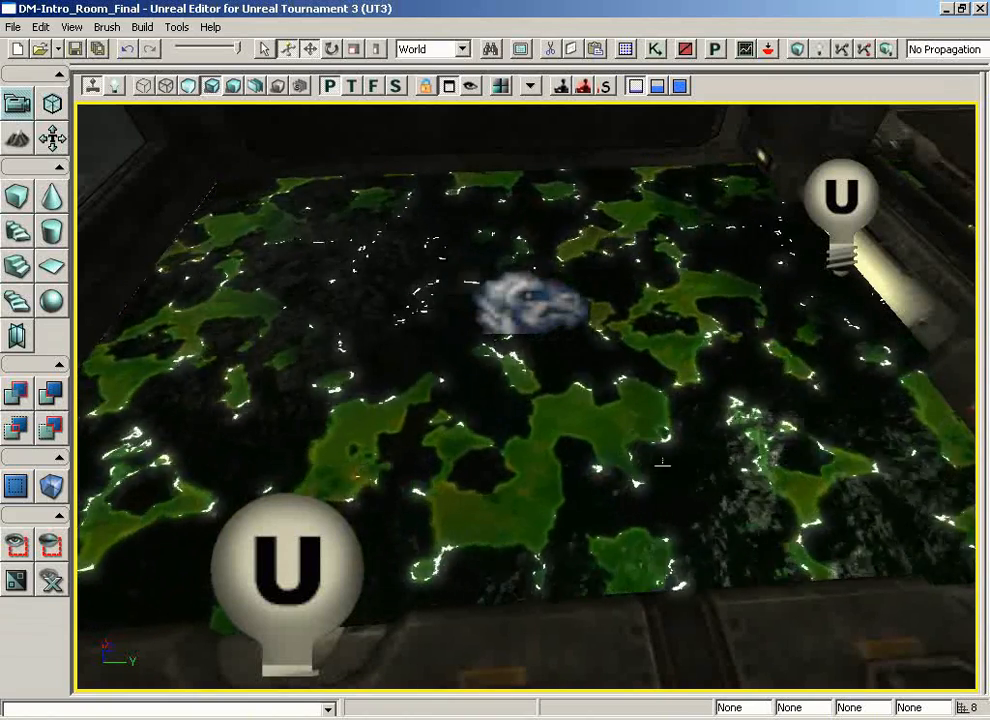
right_click_drag(662, 461, 419, 410)
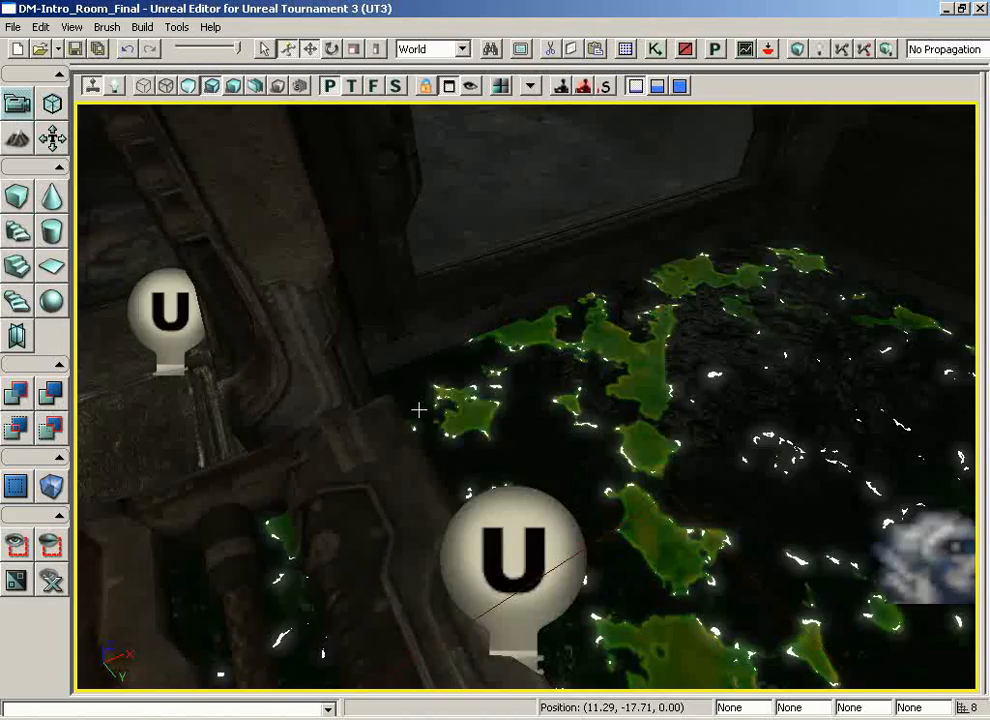
left_click_drag(419, 410, 200, 415)
right_click_drag(627, 446, 639, 265)
left_click_drag(636, 470, 446, 88)
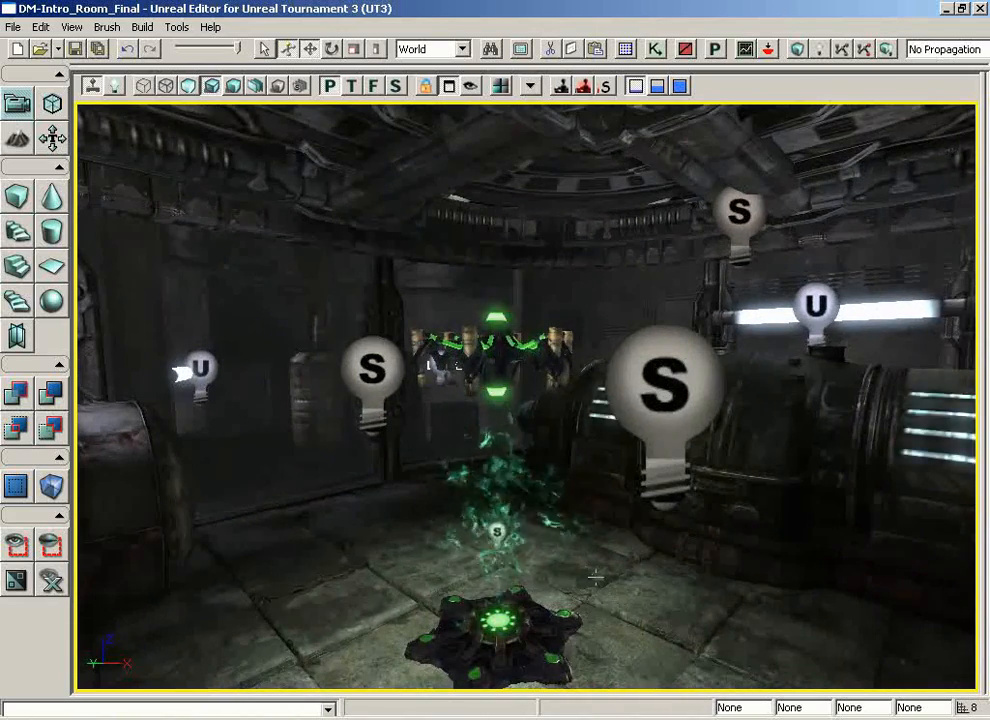
left_click_drag(596, 577, 408, 62)
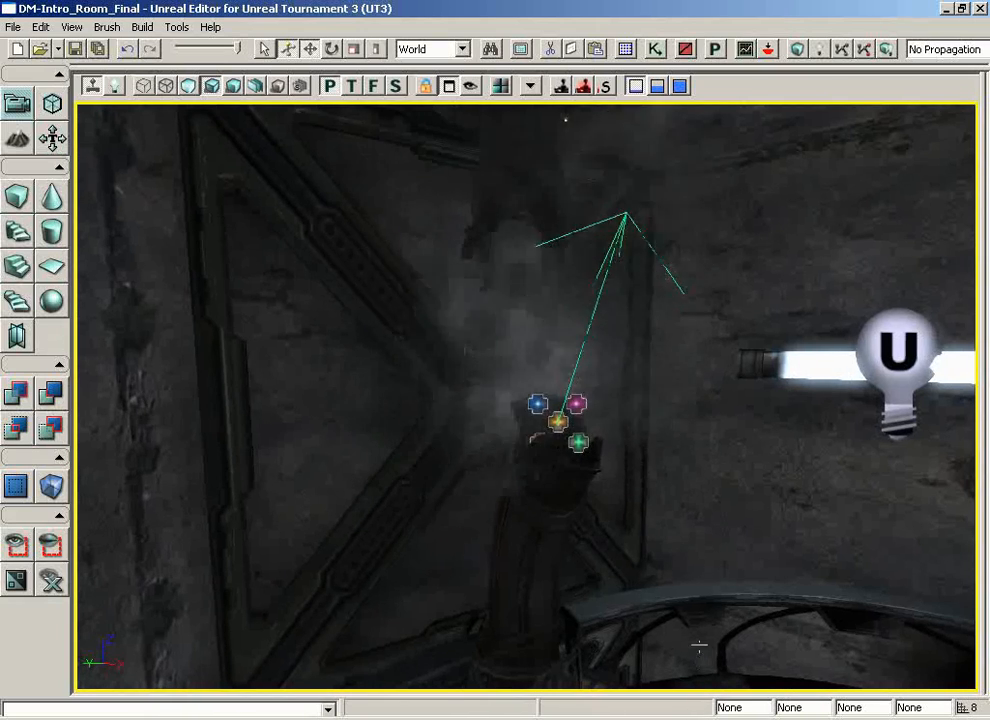
Step: Turn off real-time playback in the perspective view beside the steam emitter and restore the four-viewport layout
left_click(92, 87)
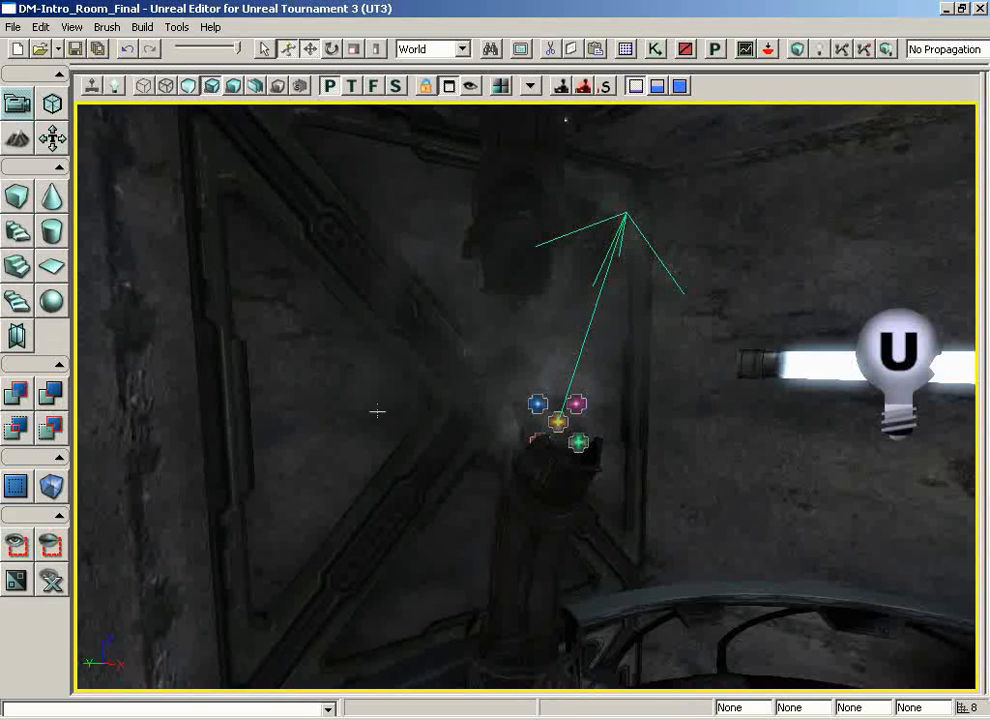
left_click_drag(377, 411, 86, 287)
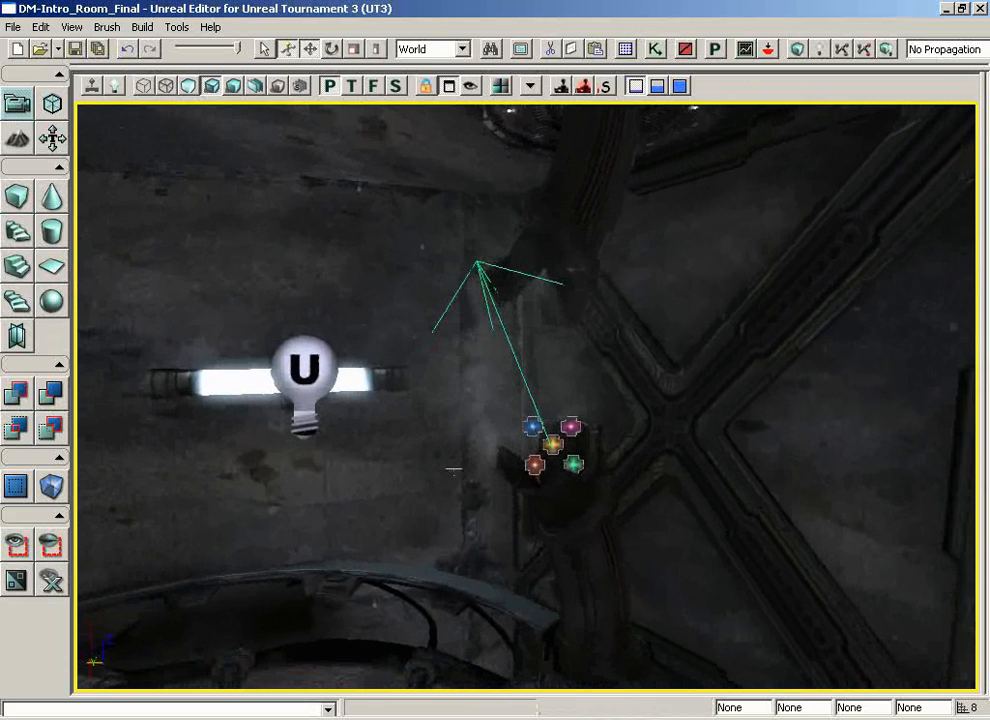
left_click_drag(493, 497, 405, 488)
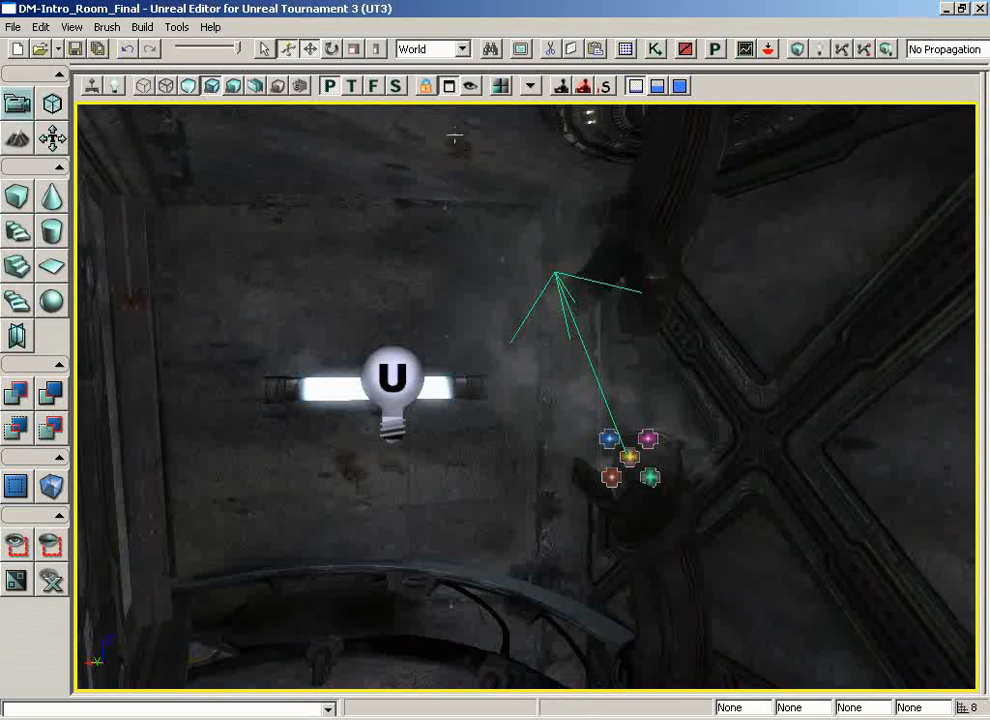
left_click(450, 87)
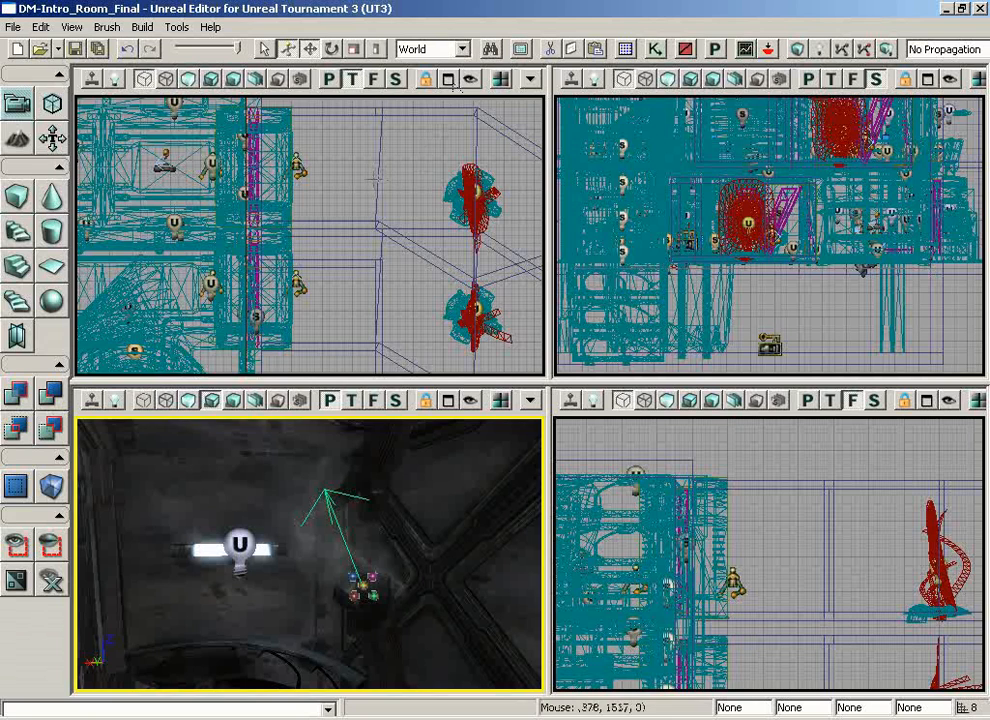
Step: Select the teleporter in the upper hexagonal room in the Top view and move it along the Y axis toward the corridor
left_click_drag(366, 172, 362, 208)
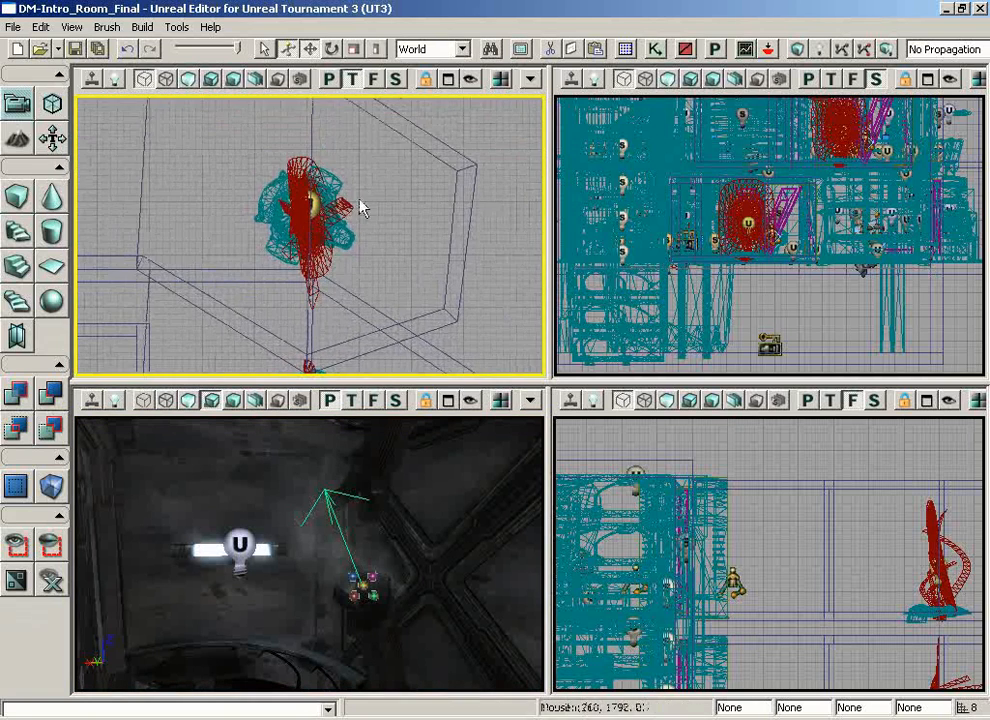
left_click(268, 192)
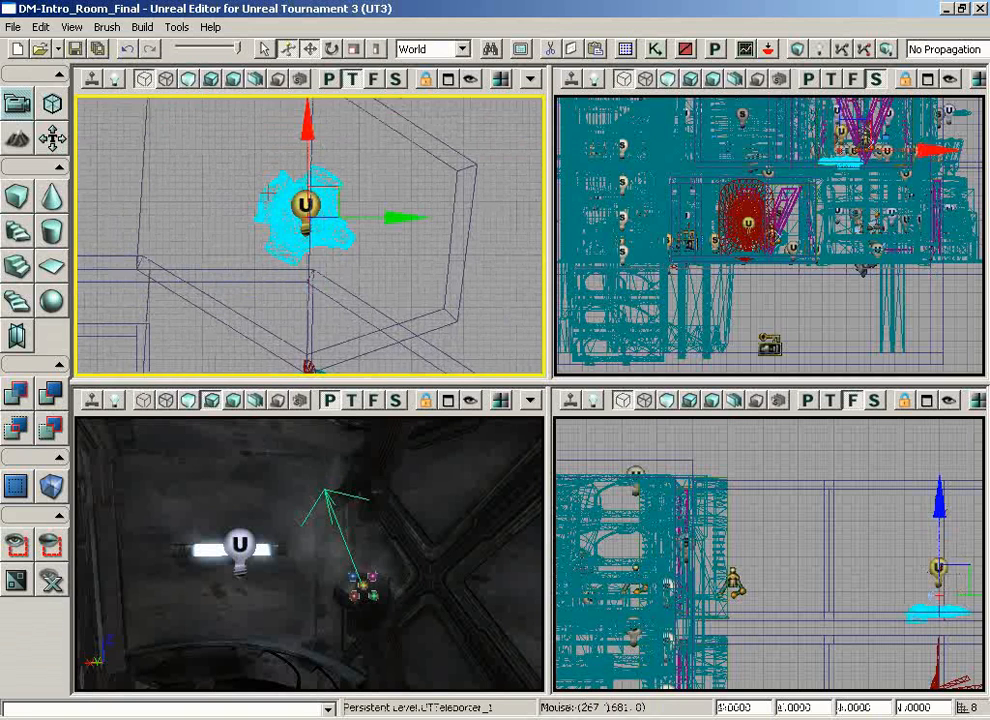
left_click_drag(856, 460, 985, 474)
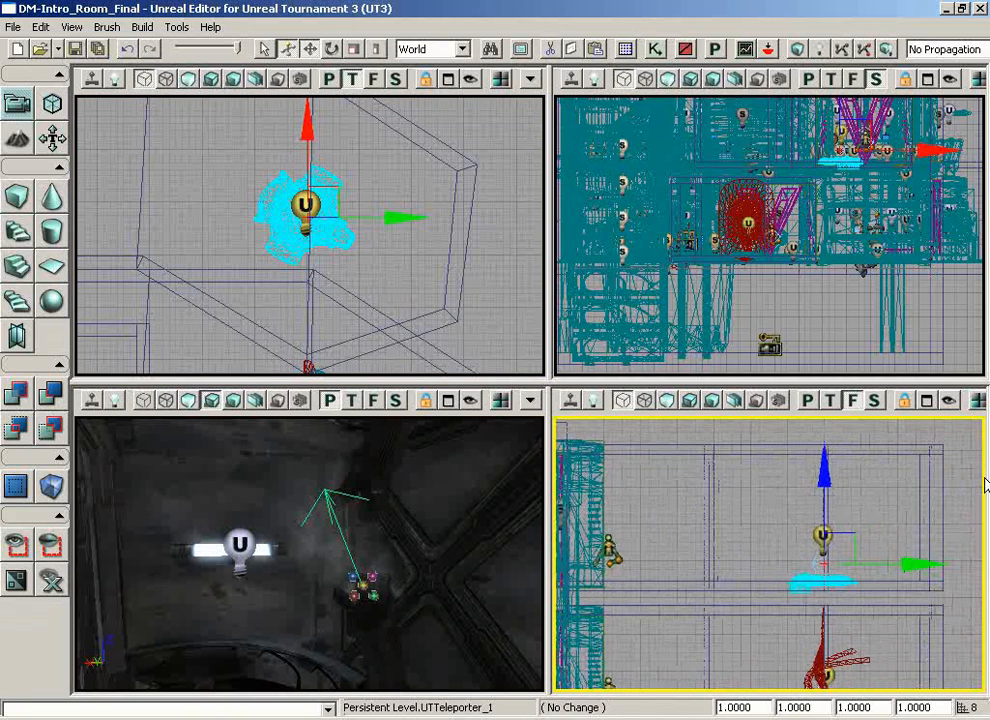
left_click(396, 218)
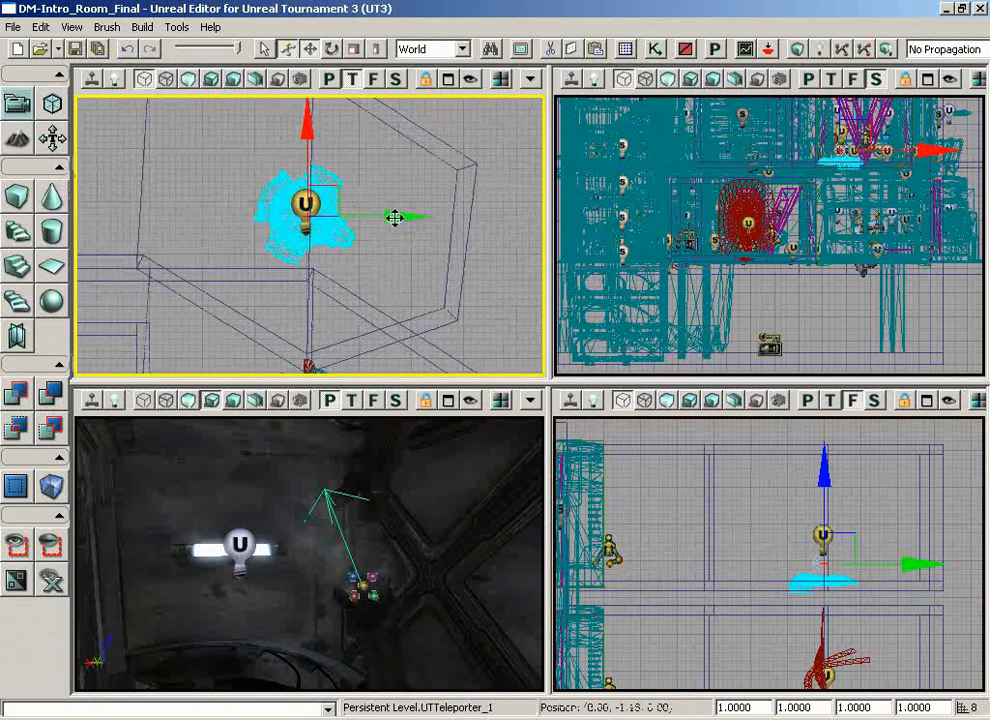
left_click_drag(398, 216, 78, 232)
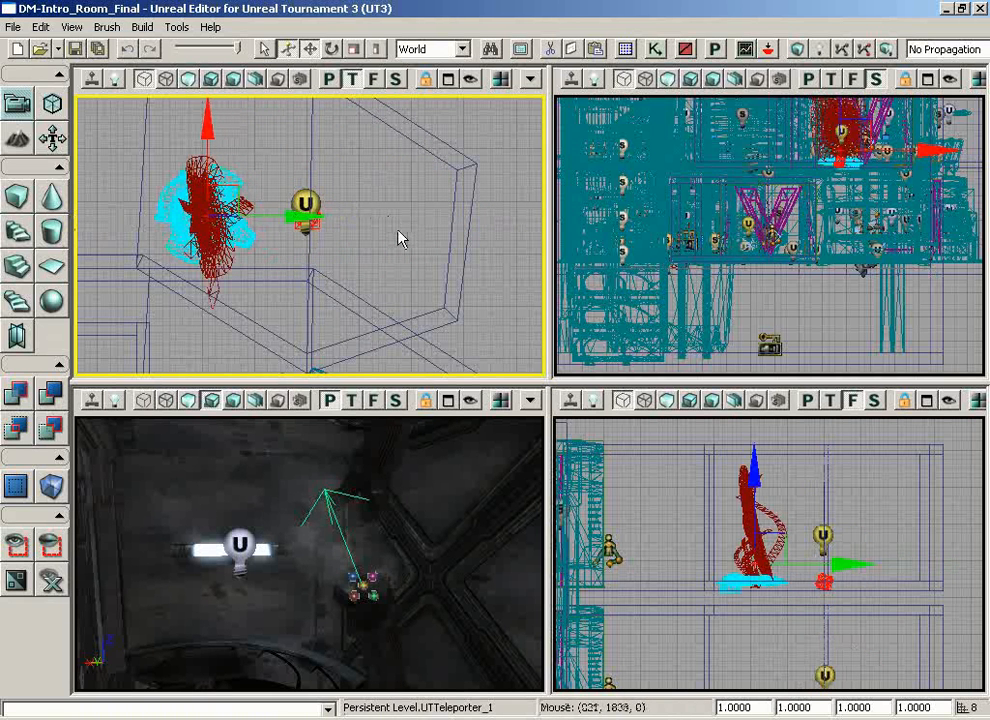
Step: Move the teleporter across the hexagonal room along Y, turn on real-time updating in the Front view, and return the teleporter to its light
left_click_drag(283, 213, 475, 214)
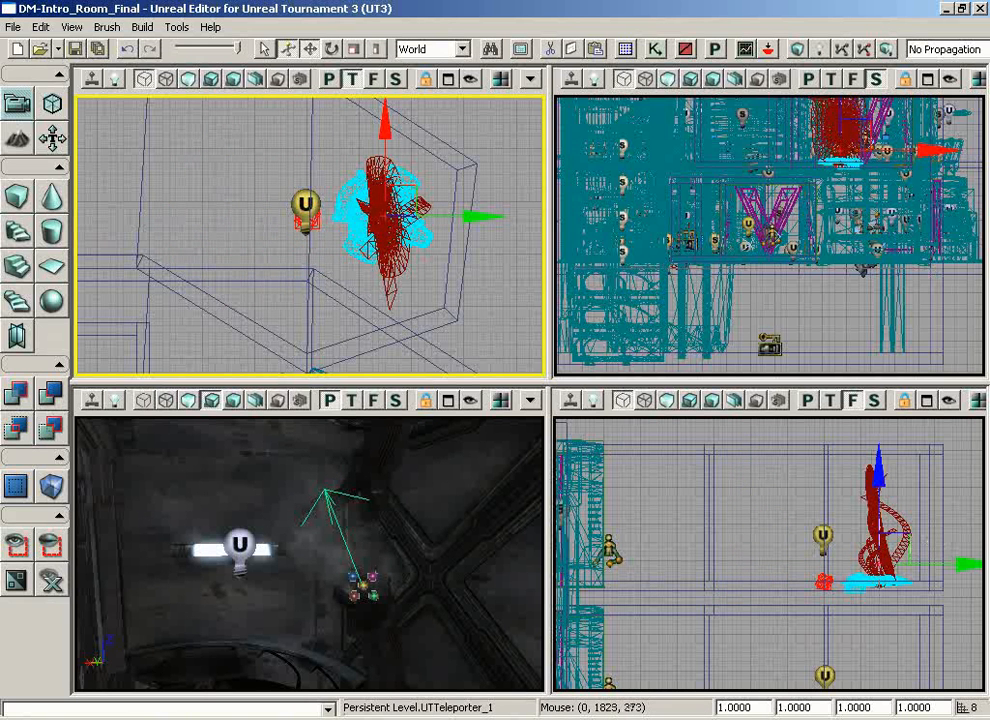
left_click(569, 408)
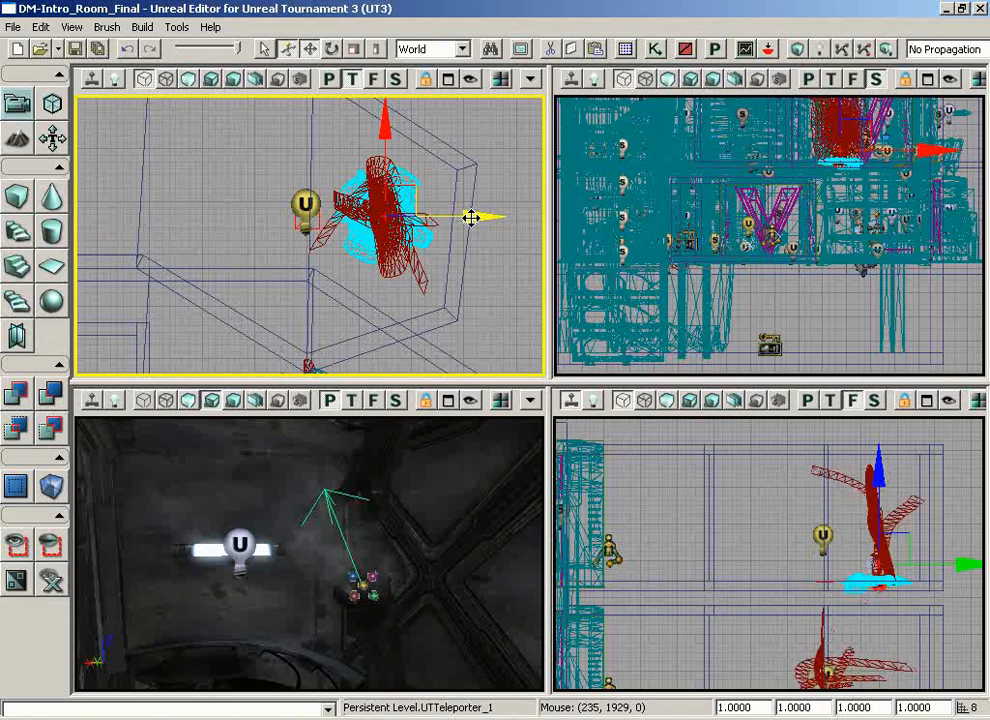
left_click_drag(470, 217, 238, 174)
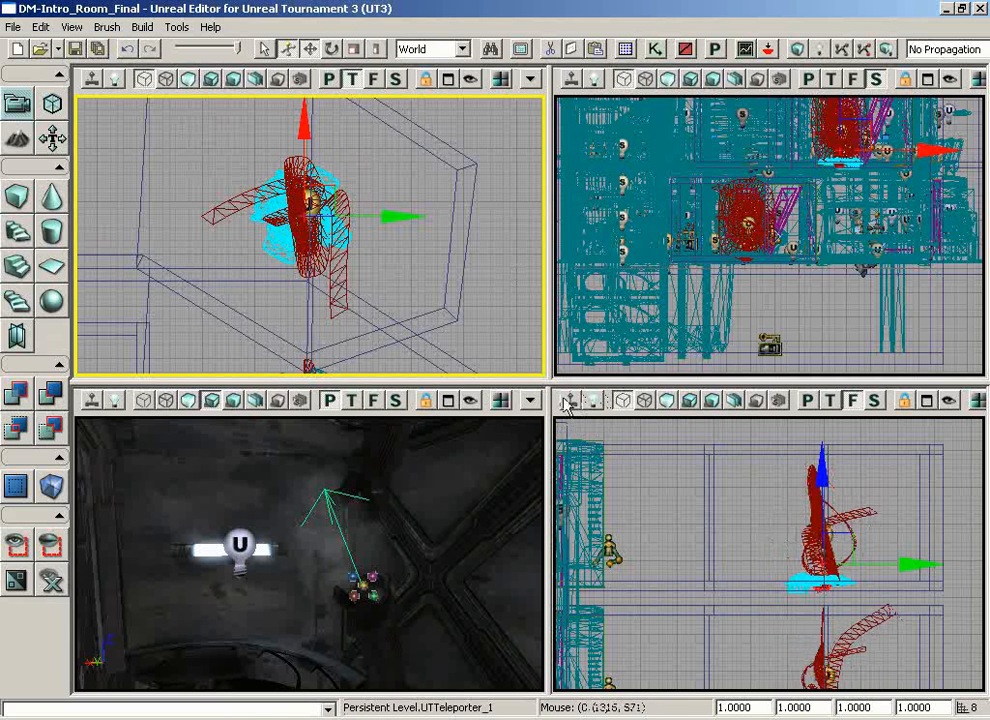
Step: Examine the railed upper level and the LRC sign in a maximized perspective view, ending in the four-viewport layout
left_click(450, 404)
right_click_drag(500, 345, 126, 373)
left_click_drag(441, 345, 259, 332)
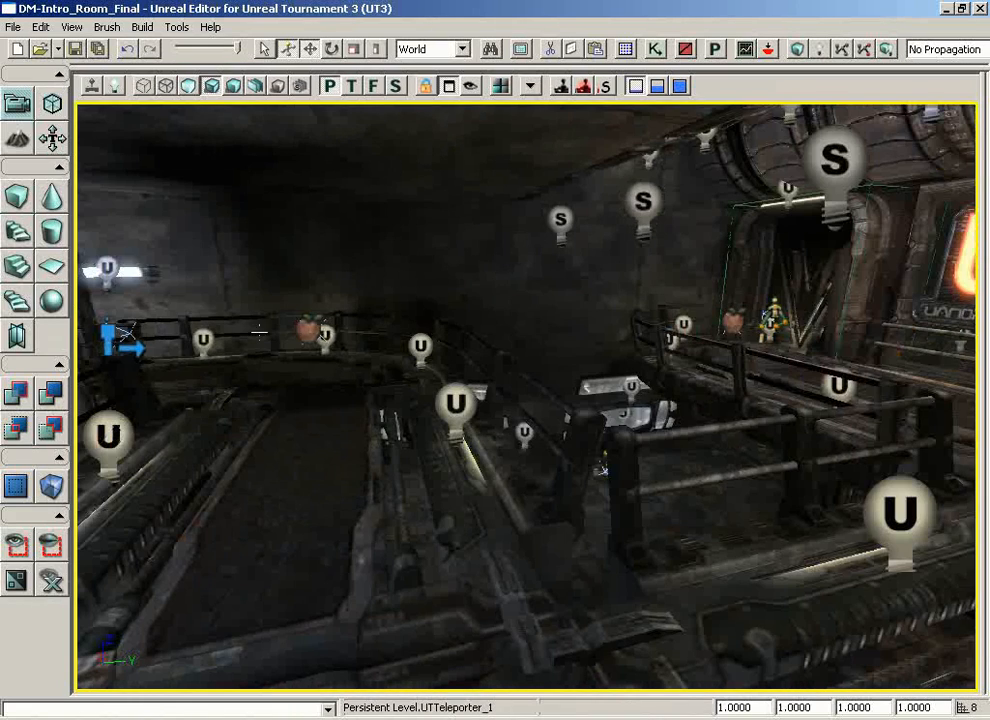
left_click(119, 94)
right_click_drag(522, 389, 620, 155)
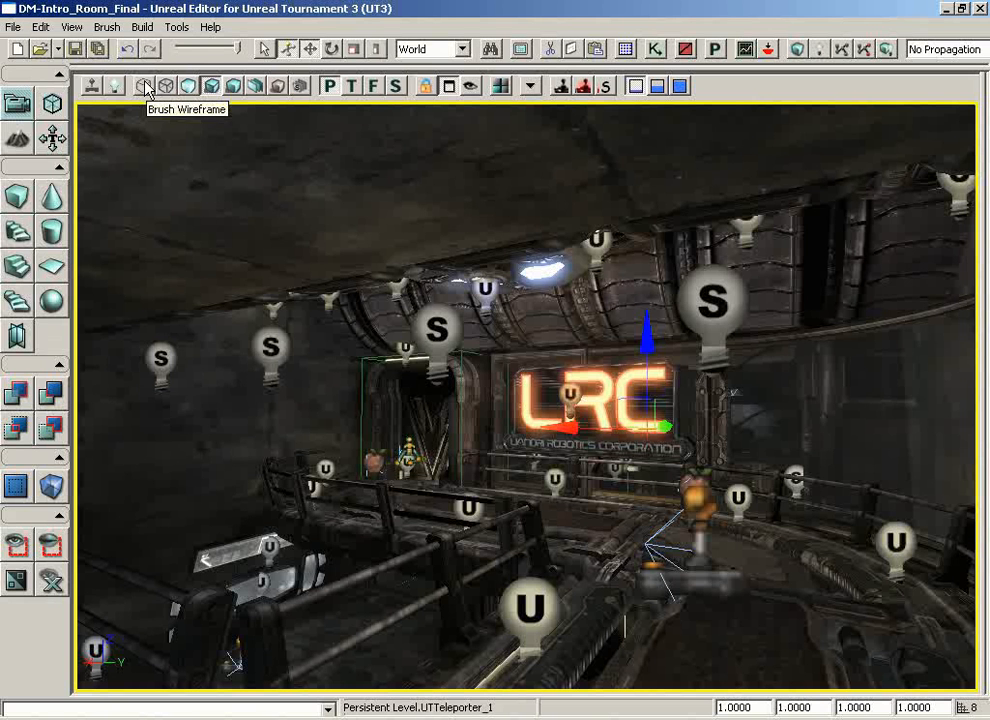
left_click(449, 87)
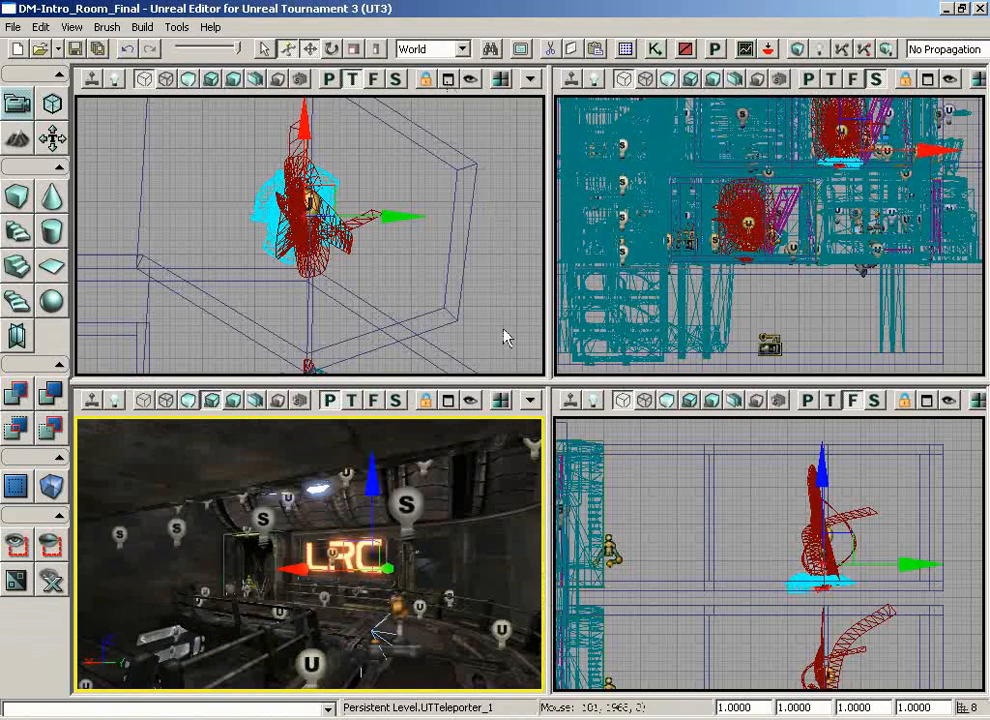
Step: Select the ceiling brush of the upper hexagonal room and its corridor in the Top view's brush wireframe
mouse_move(513, 251)
left_mouse_down()
mouse_move(491, 185)
mouse_move(345, 197)
mouse_move(214, 148)
left_mouse_up()
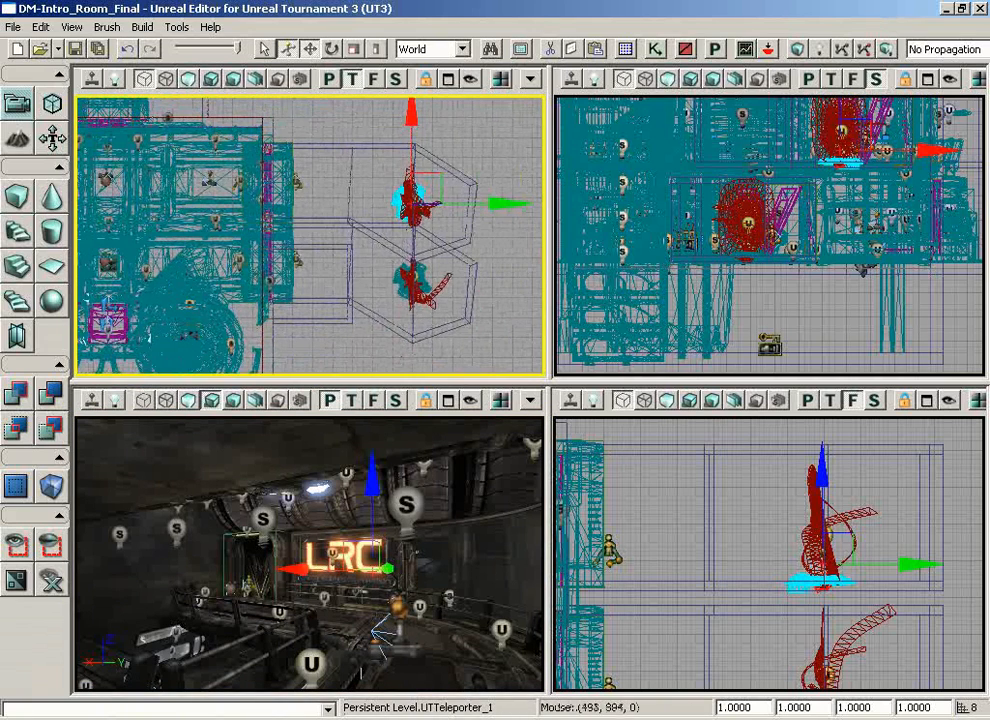
left_click(143, 80)
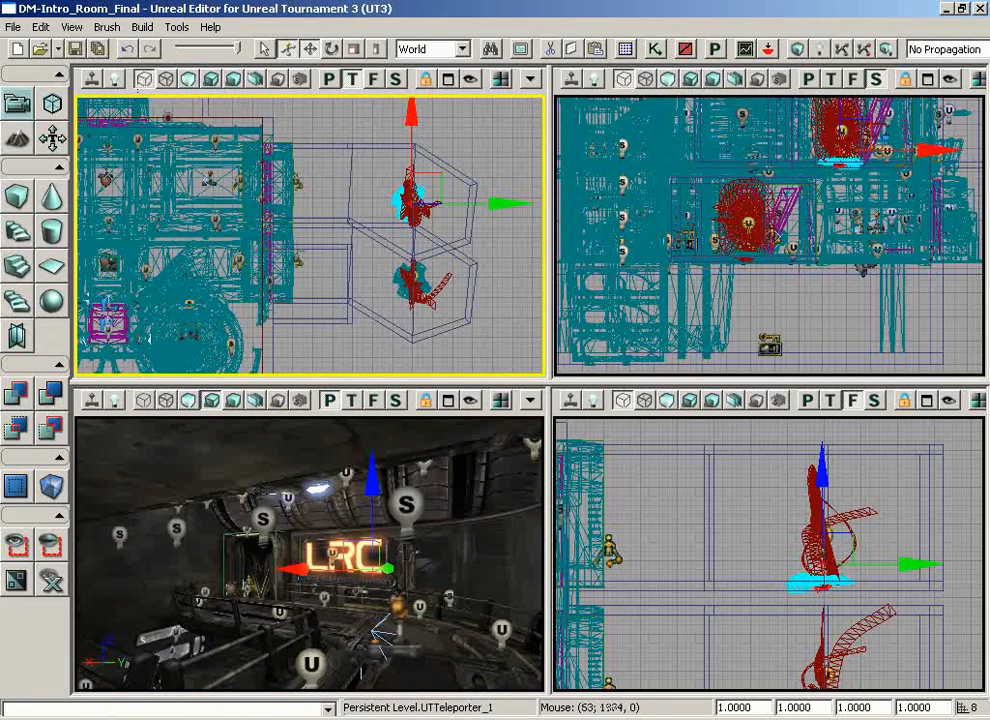
left_click_drag(200, 160, 227, 212)
left_click_drag(285, 250, 335, 215)
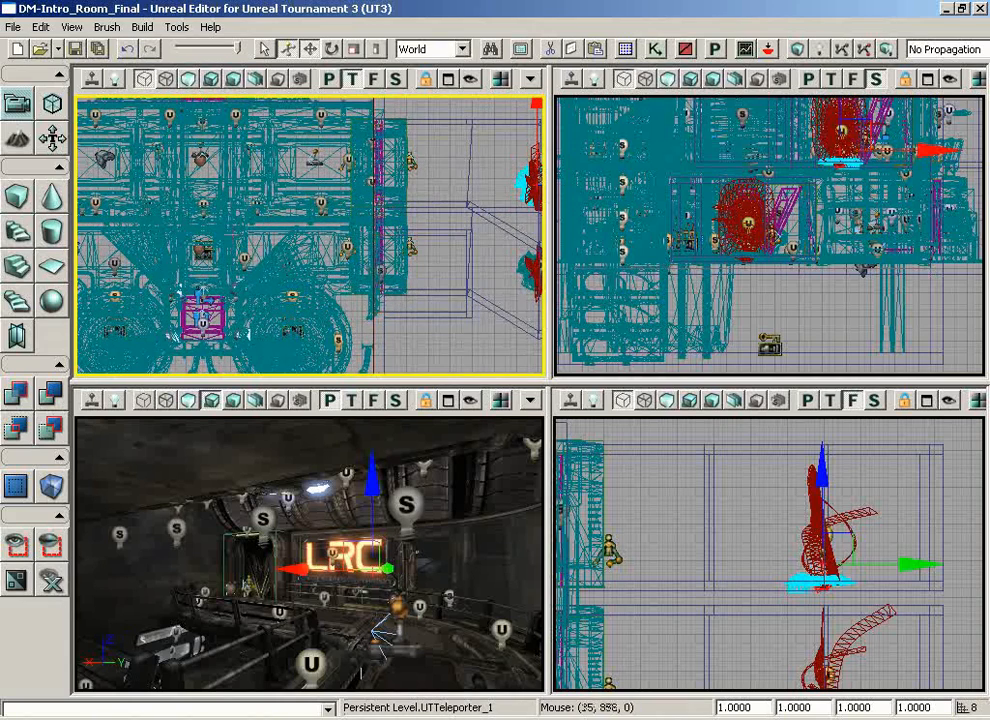
scroll(310, 236, "up", 6)
scroll(310, 236, "up", 1)
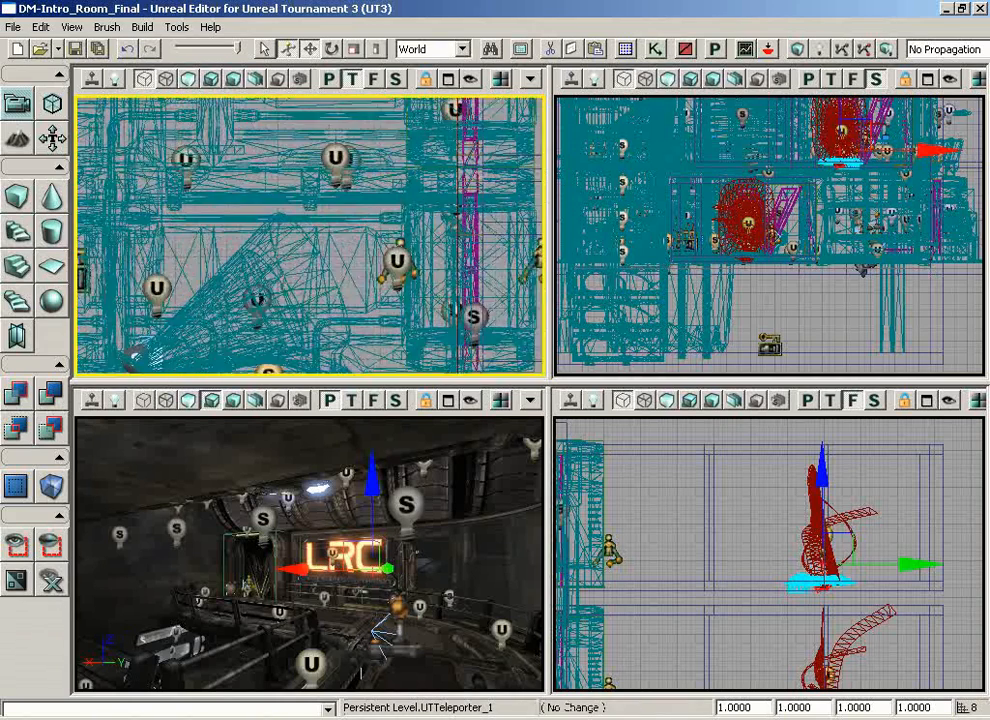
scroll(310, 236, "down", 7)
left_click_drag(467, 148, 287, 169)
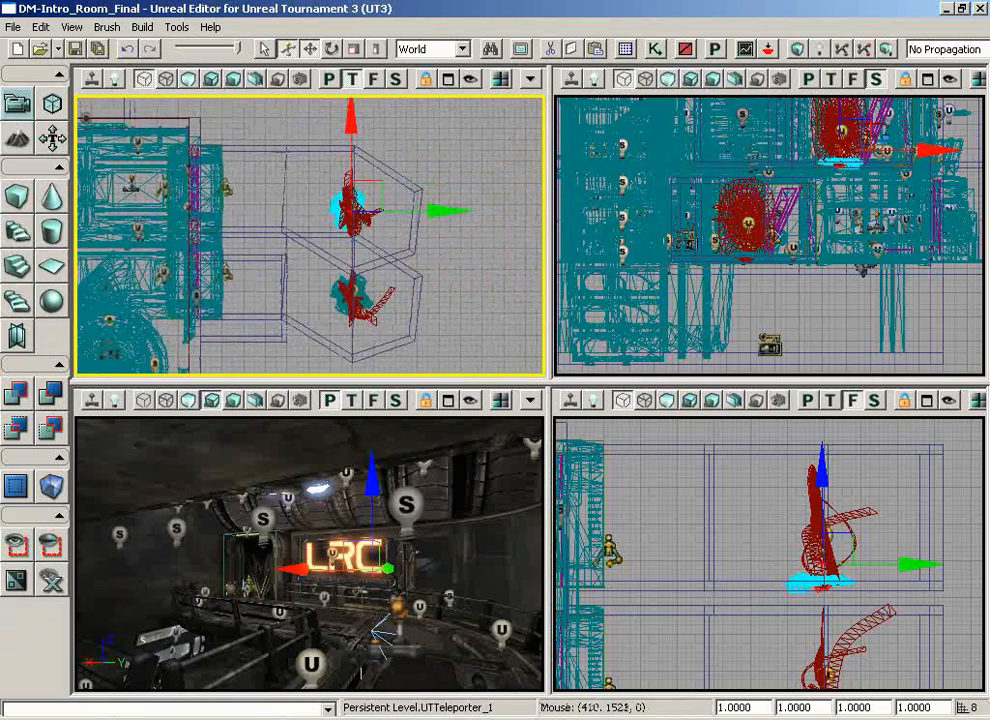
left_click(287, 158)
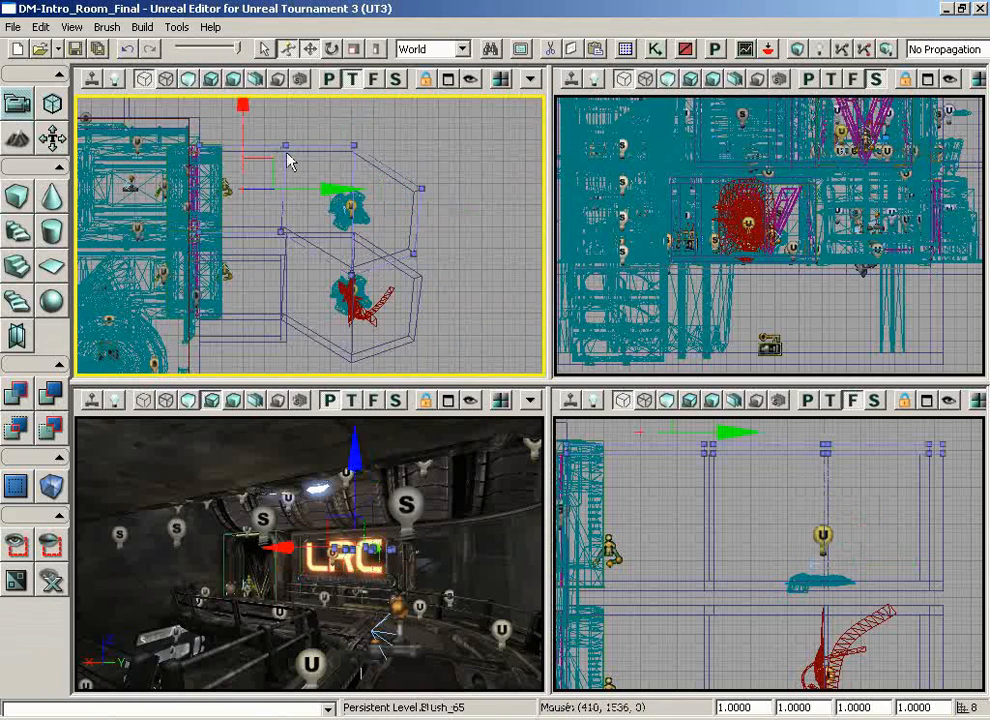
scroll(290, 226, "up", 4)
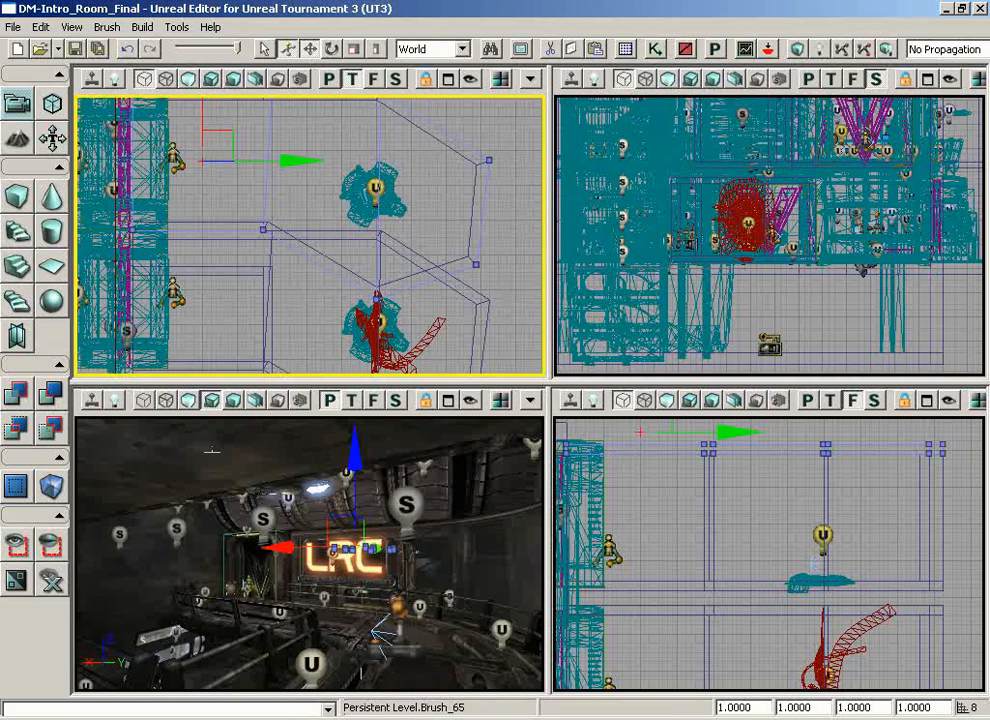
Step: Show the maximized perspective view in brush wireframe and select the tall wall brush at the room's outer corner
left_click(448, 399)
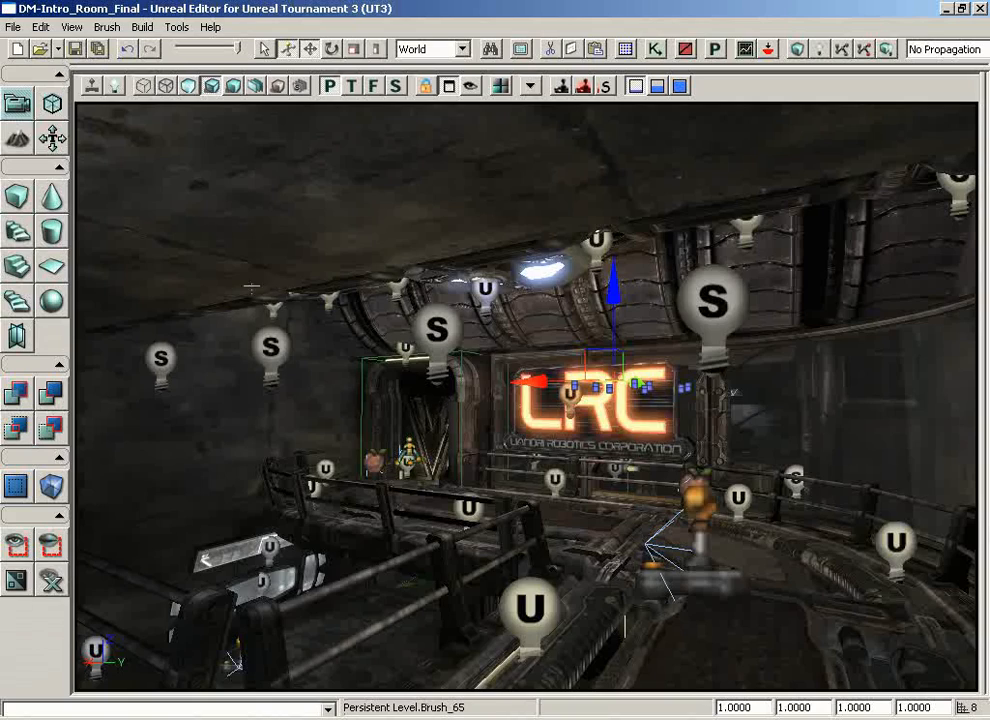
left_click(146, 91)
mouse_move(283, 369)
left_mouse_down()
mouse_move(146, 397)
mouse_move(77, 396)
mouse_move(146, 309)
mouse_move(140, 106)
mouse_move(75, 104)
mouse_move(281, 383)
left_mouse_up()
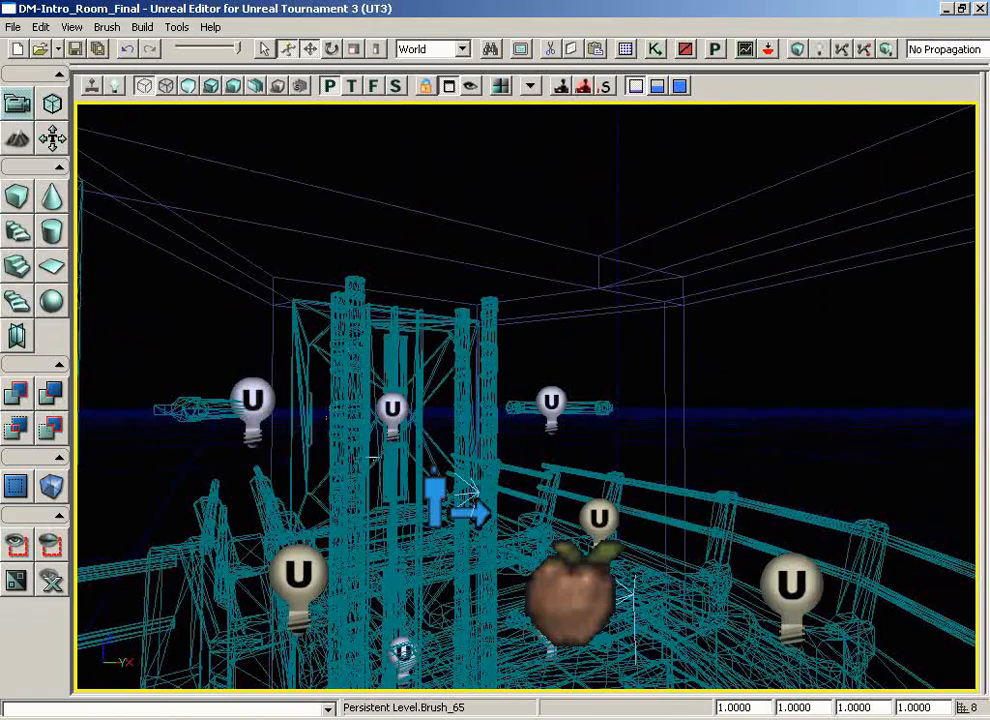
left_click_drag(371, 457, 617, 445)
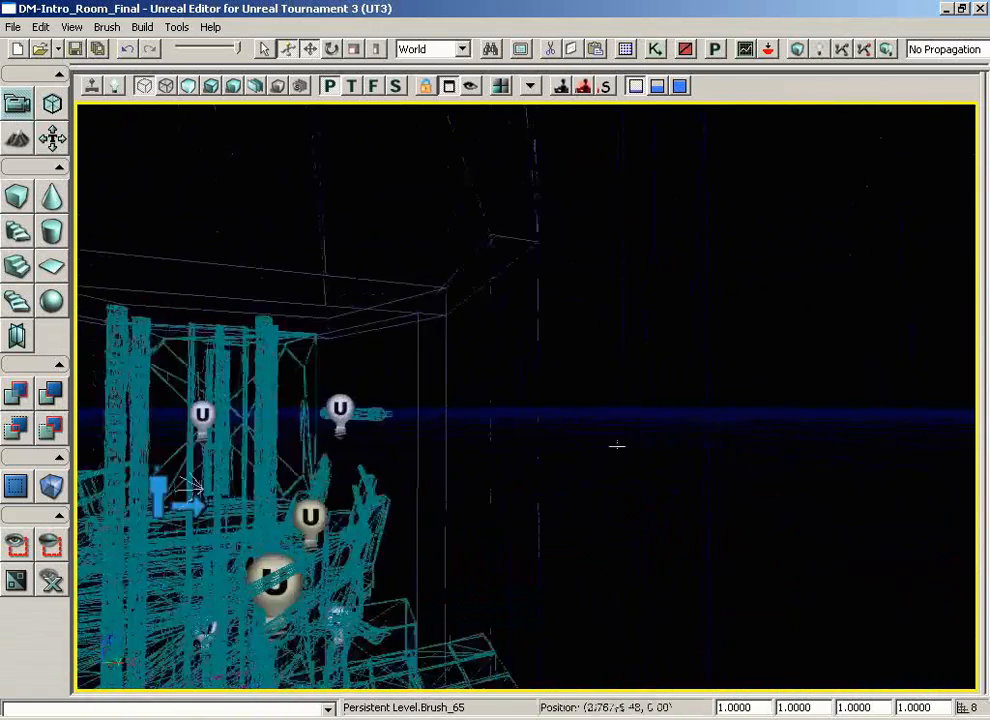
right_click_drag(617, 445, 447, 402)
left_click(438, 353)
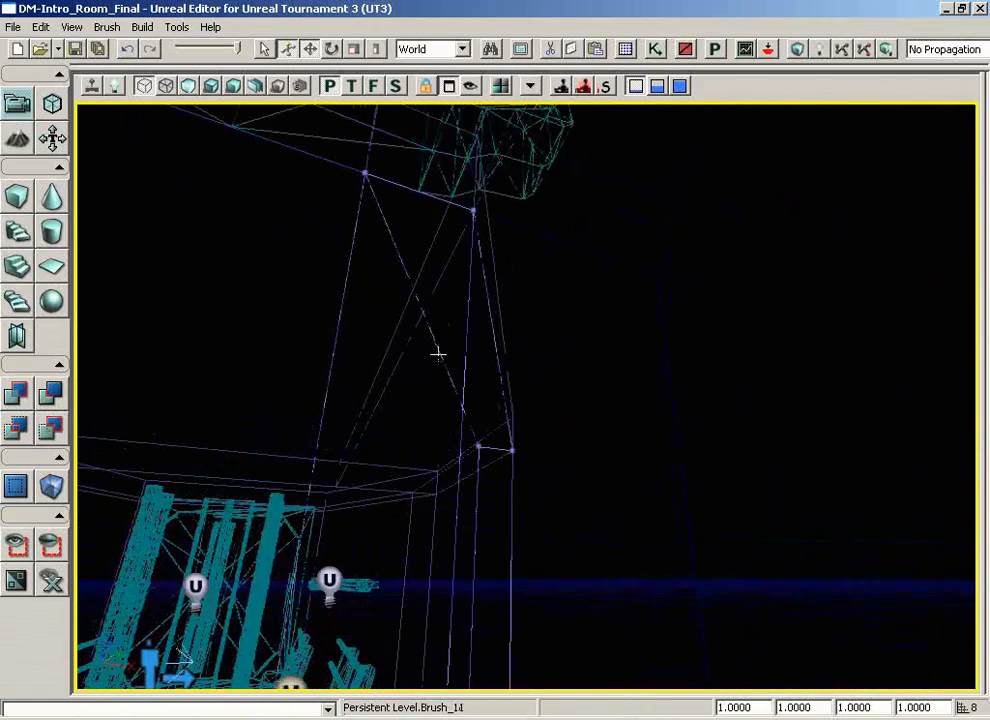
Step: Examine the brush outlines and static meshes of the level from outside in the wireframe perspective view
mouse_move(438, 353)
left_mouse_down()
mouse_move(557, 525)
mouse_move(599, 546)
left_mouse_up()
mouse_move(599, 546)
right_mouse_down()
mouse_move(681, 595)
mouse_move(598, 614)
right_mouse_up()
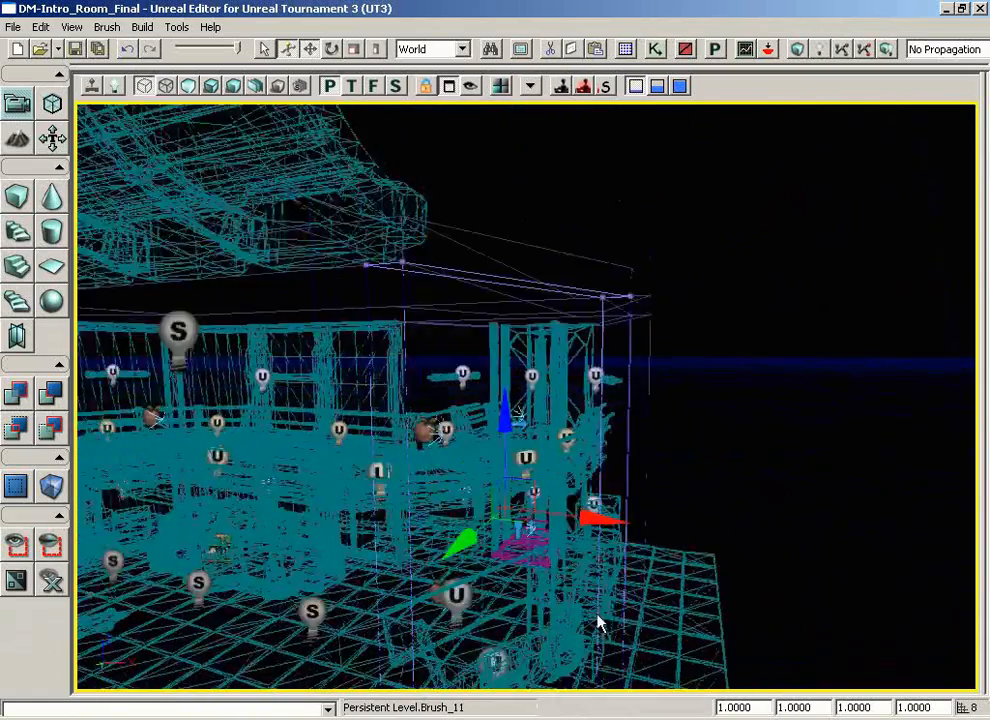
middle_click_drag(598, 614, 598, 508)
right_click_drag(598, 508, 405, 508)
left_click_drag(408, 517, 75, 340)
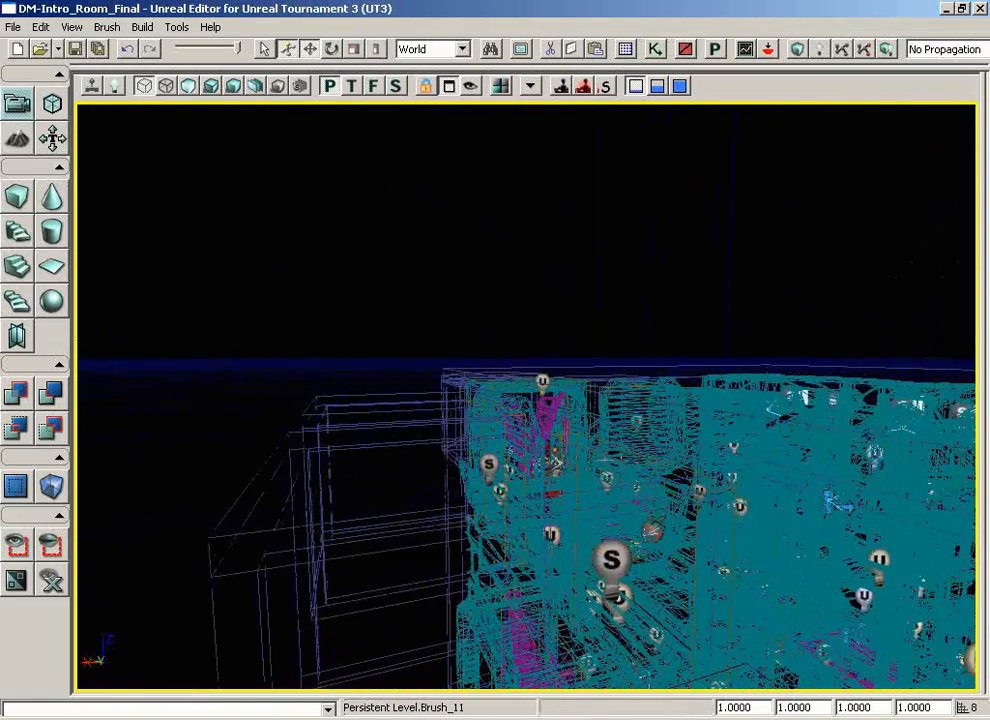
right_click_drag(540, 365, 489, 442)
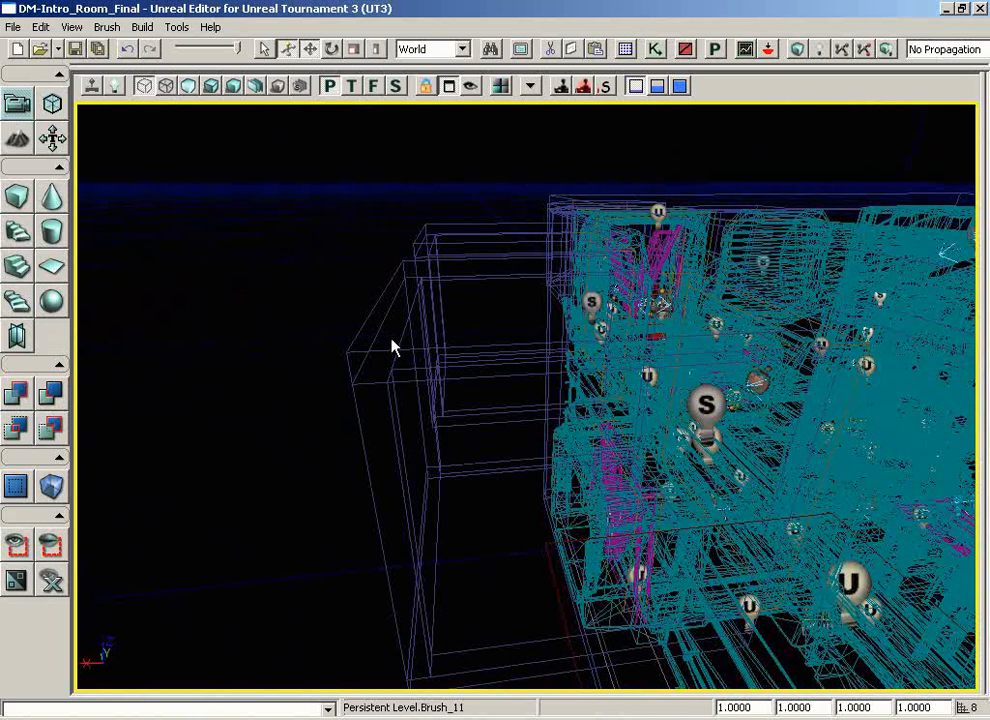
Step: Switch the perspective view to Wireframe, clear the brush selection and examine the triangulated outlines outside and inside the level
left_click(163, 90)
mouse_move(345, 268)
left_mouse_down()
mouse_move(446, 284)
mouse_move(426, 263)
mouse_move(484, 166)
mouse_move(438, 181)
mouse_move(397, 321)
left_mouse_up()
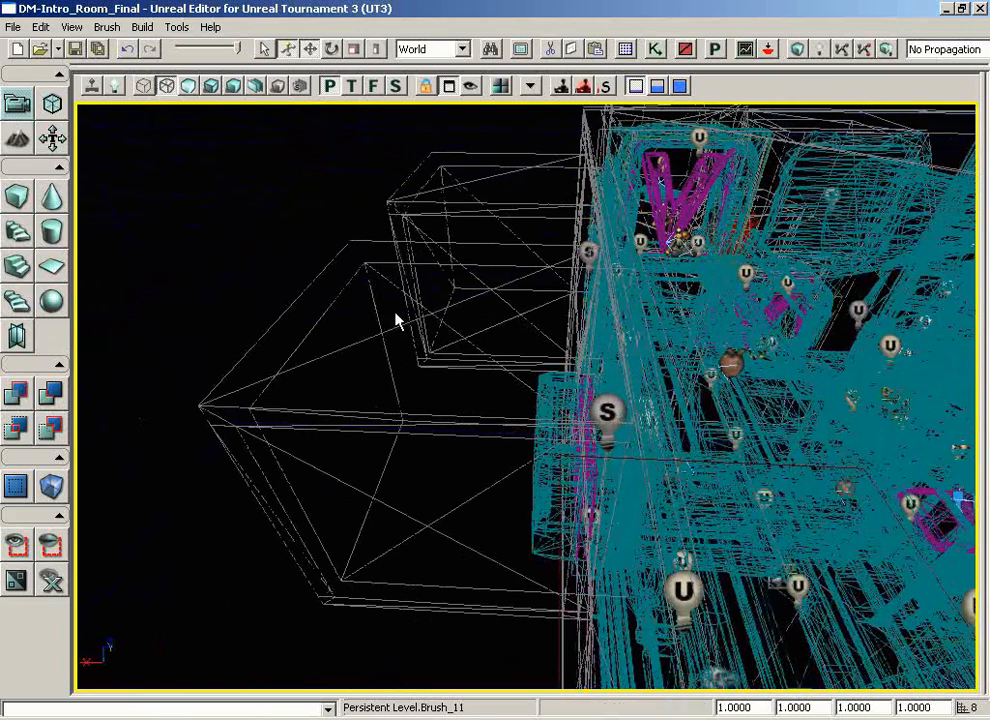
left_click(338, 350)
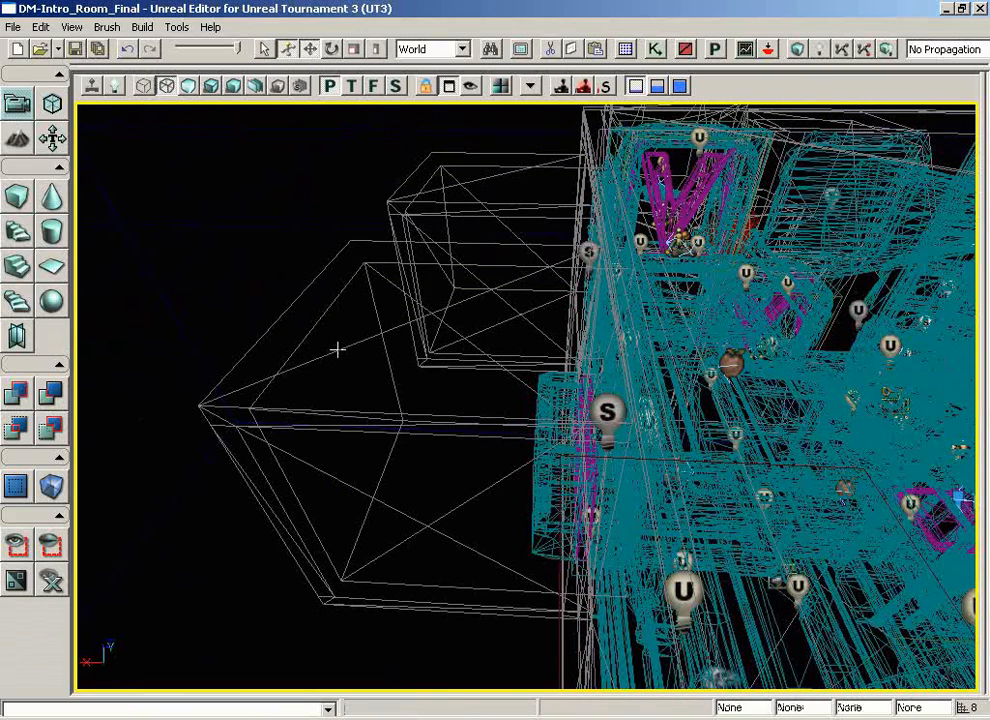
left_click(338, 350)
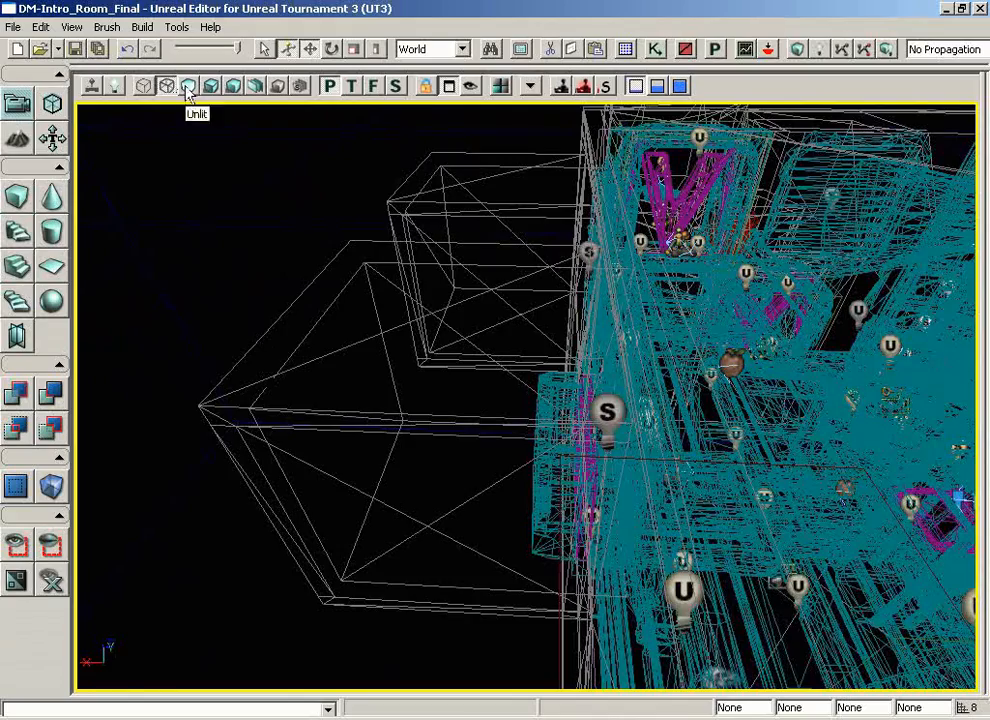
left_click_drag(287, 274, 500, 390)
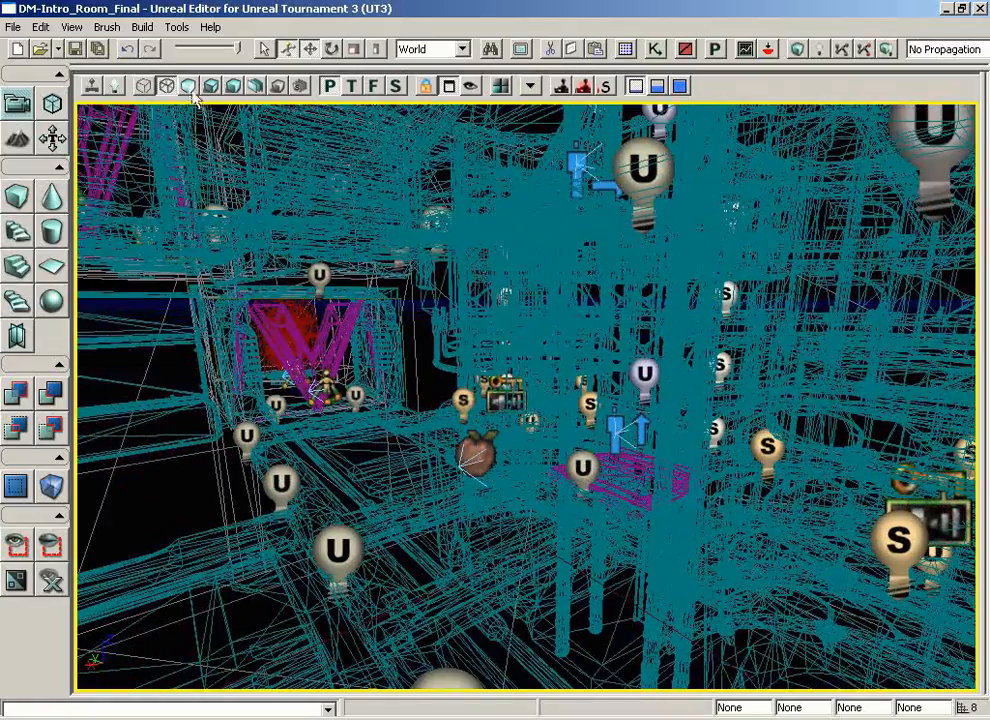
Step: Show the perspective view in Unlit mode and turn on Unlit Movement while looking around the lower floor
left_click(188, 86)
left_click_drag(445, 547, 462, 636)
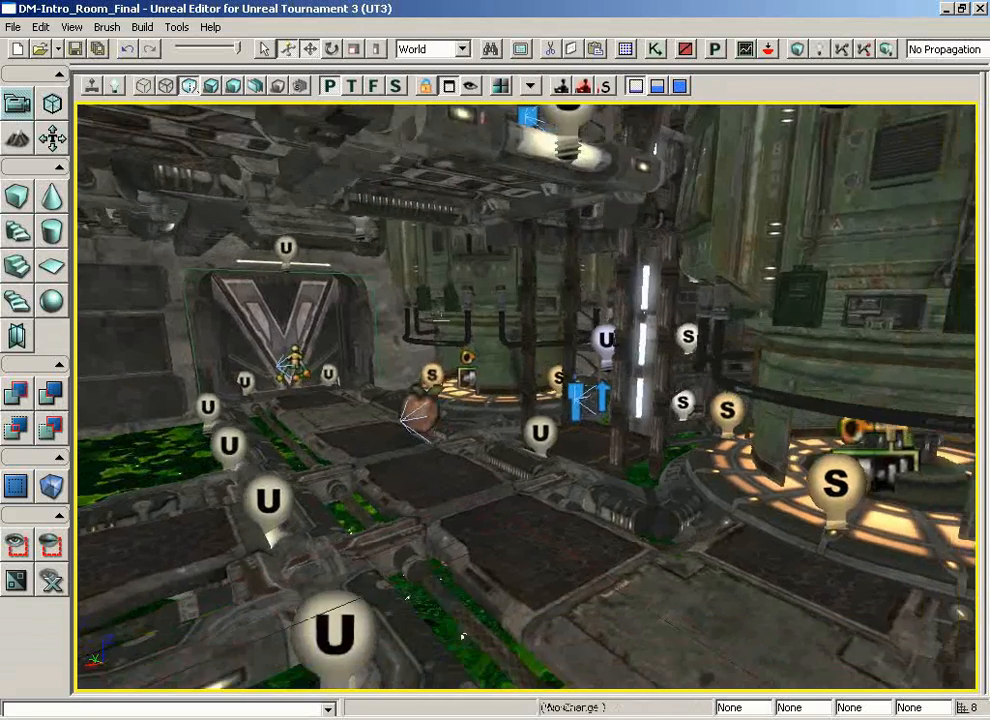
right_click_drag(441, 319, 421, 311)
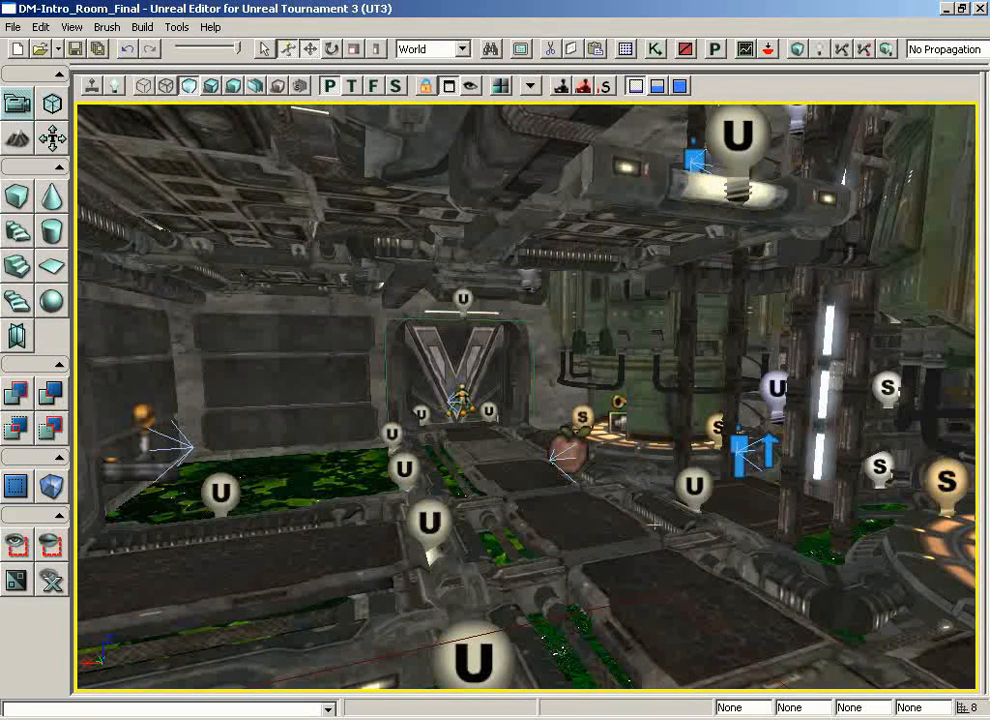
left_click(119, 90)
left_click_drag(342, 160, 320, 166)
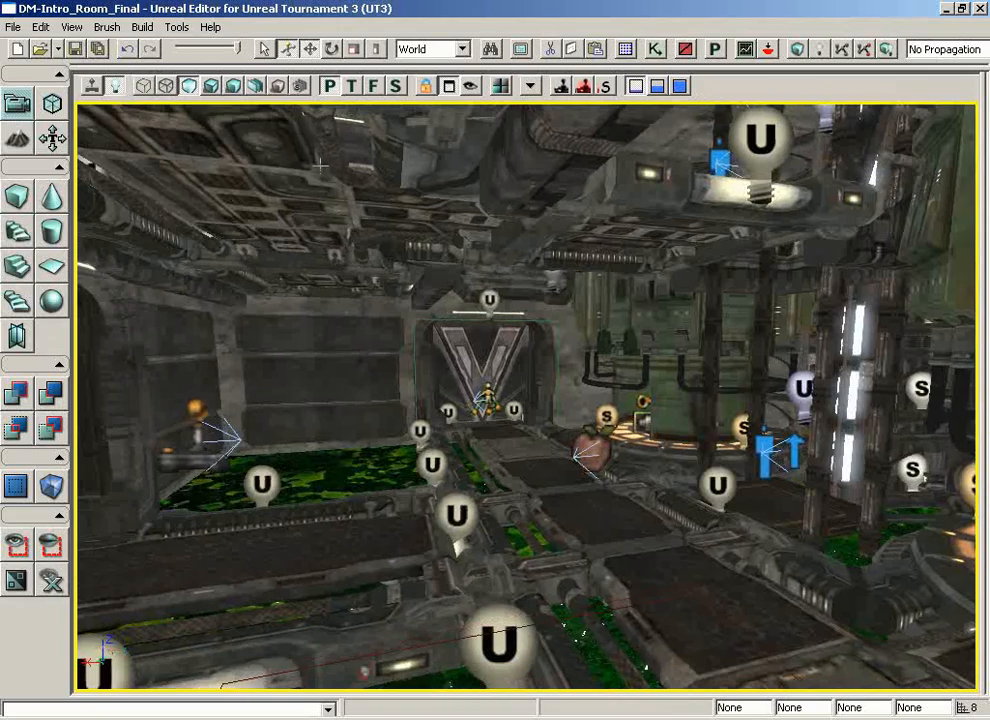
Step: Compare the lower floor in the Lighting Only, Lit and Unlit view modes, ending in Lit
left_click(166, 86)
left_click(211, 86)
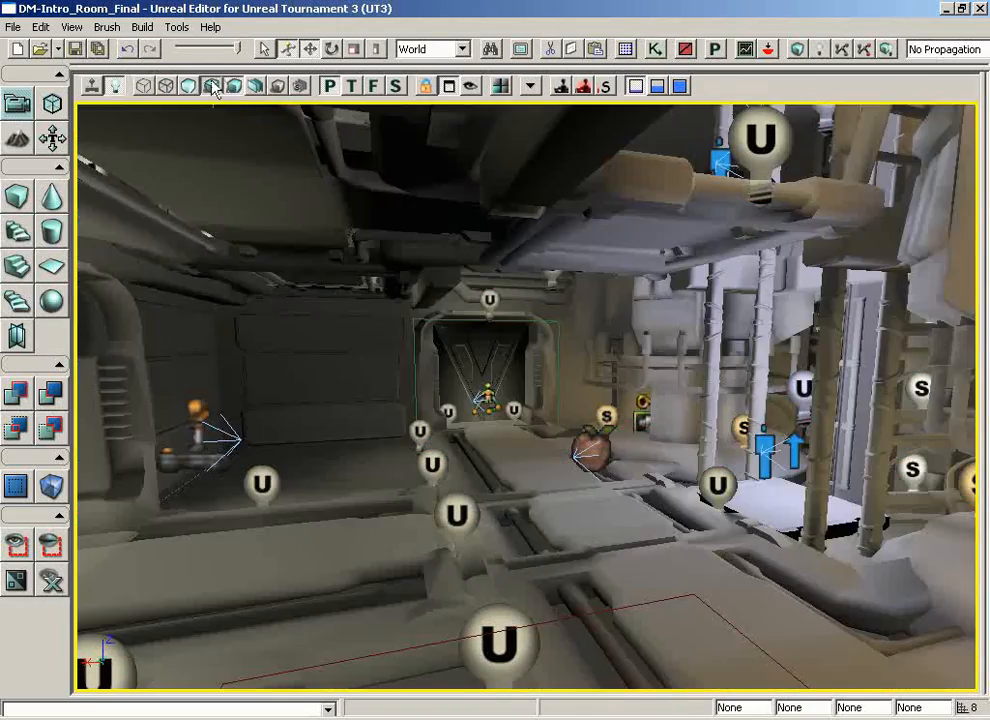
left_click(213, 88)
right_click_drag(407, 276, 365, 256)
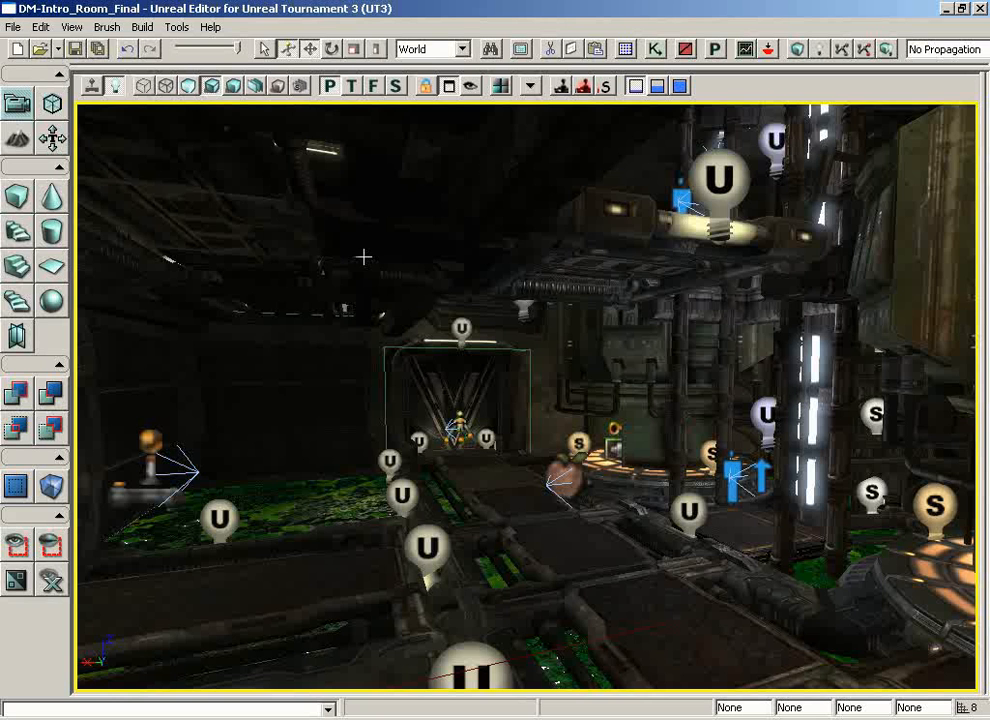
left_click(191, 87)
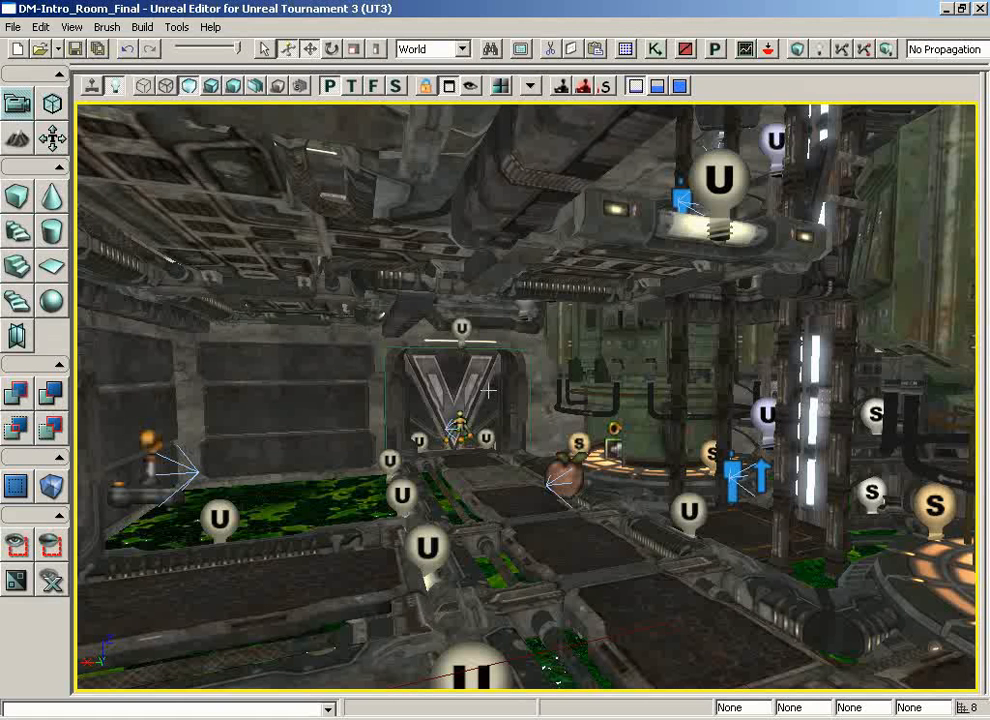
left_click(212, 87)
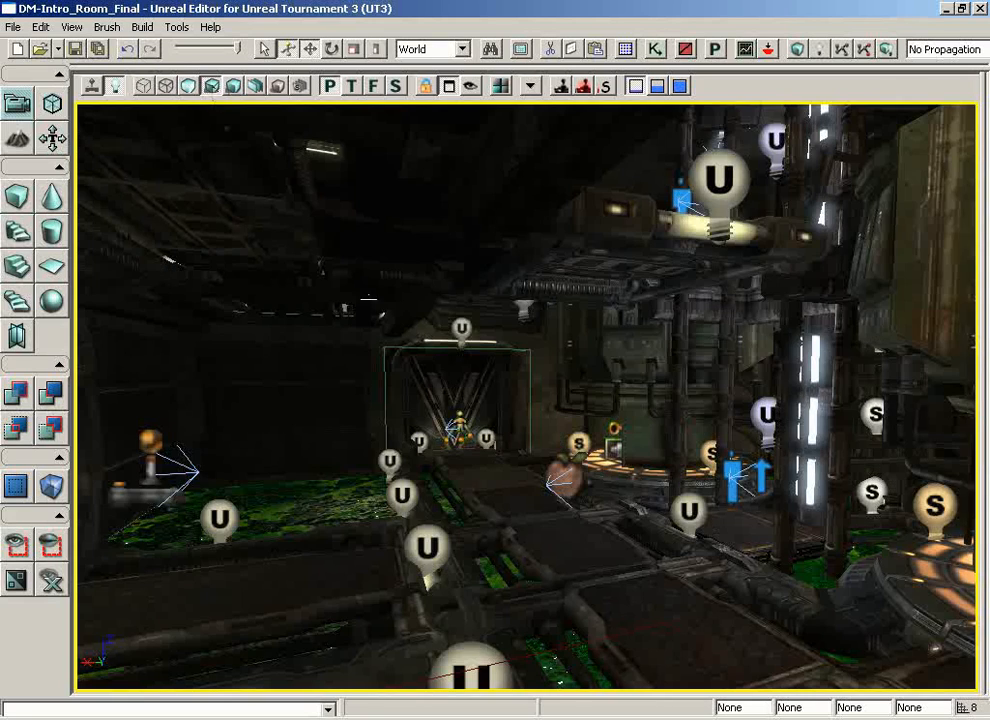
Step: Examine the lit room from the lower floor up to the railed upper level and its door
middle_click_drag(512, 462, 620, 484)
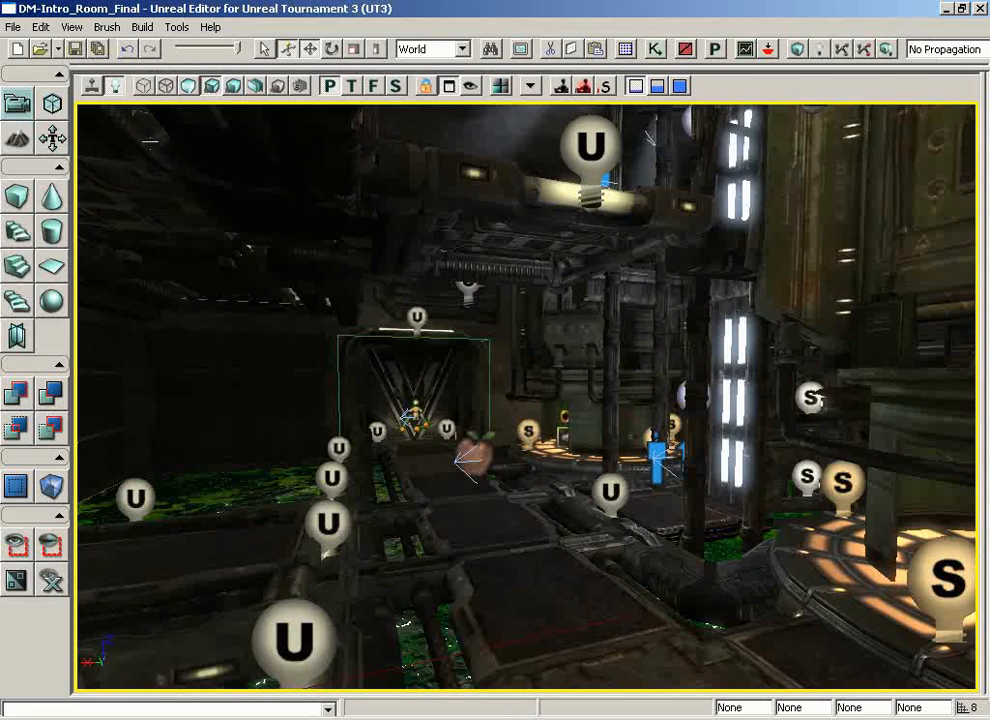
right_click_drag(553, 354, 438, 289)
middle_click_drag(438, 289, 512, 136)
right_click_drag(494, 600, 492, 562)
middle_click_drag(492, 562, 376, 546)
right_click_drag(376, 546, 314, 608)
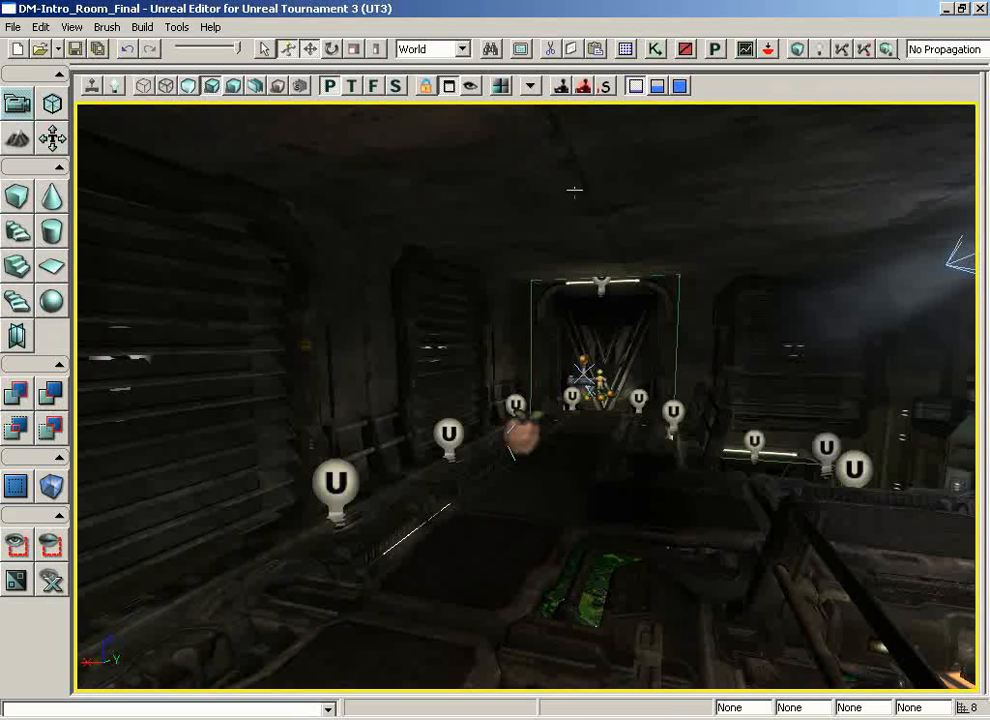
Step: Switch to Lighting Only and examine how light and shadow fall on the upper level's walls, ceiling and reactor
left_click(232, 86)
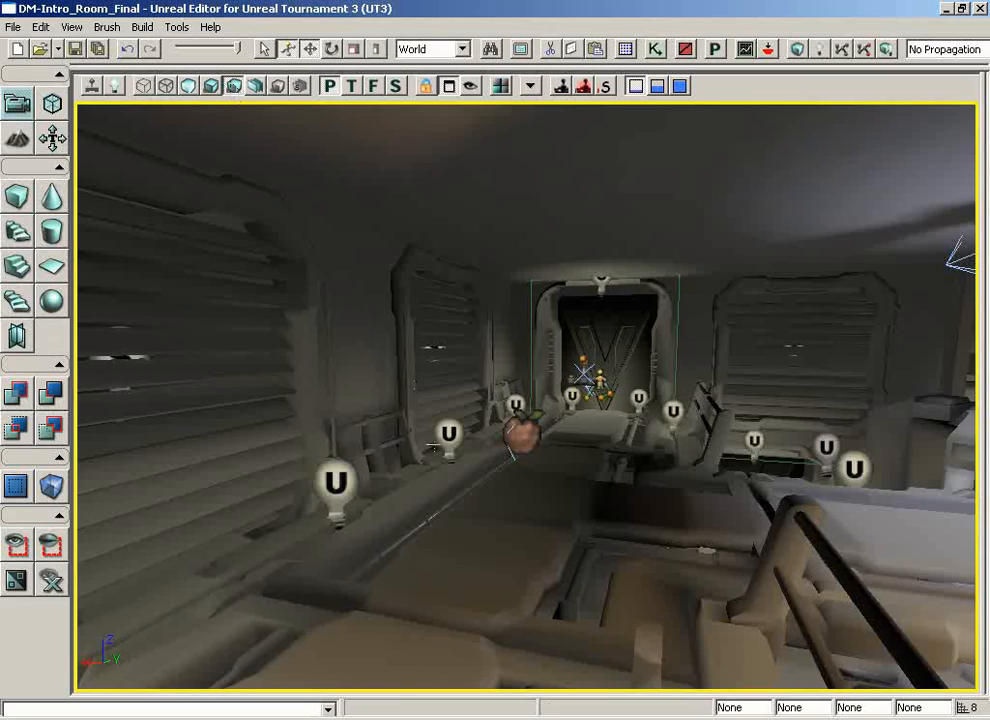
left_click_drag(436, 448, 580, 472)
left_click_drag(437, 502, 434, 520)
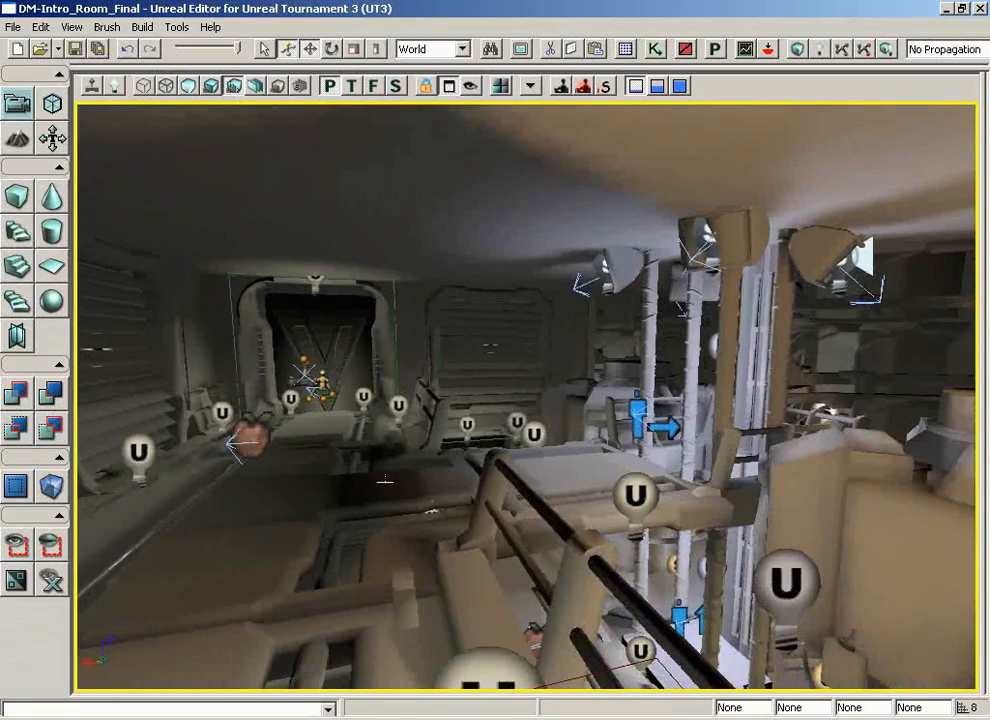
right_click_drag(385, 480, 709, 481)
left_click_drag(385, 480, 325, 535)
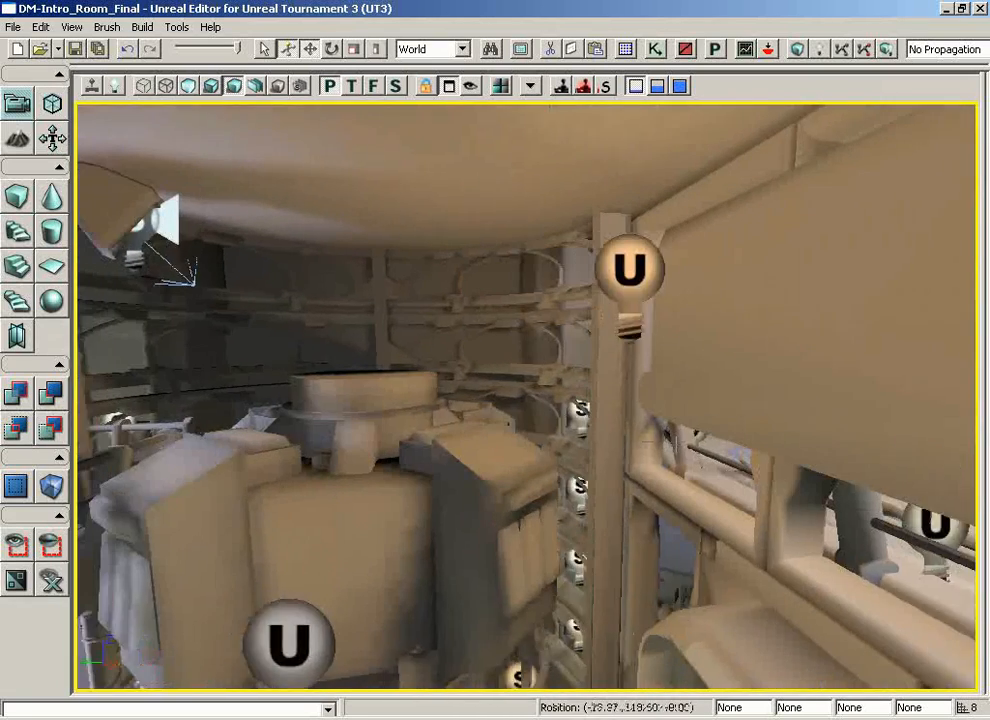
middle_click_drag(325, 535, 262, 546)
left_click_drag(385, 400, 73, 468)
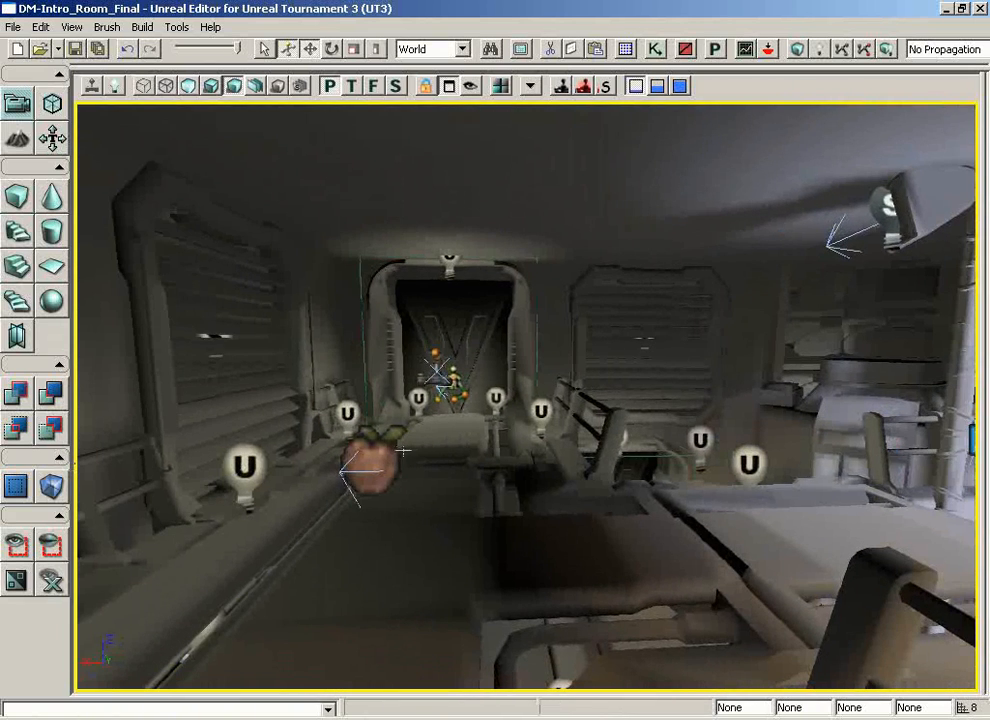
left_click_drag(534, 458, 335, 392)
right_click_drag(541, 365, 812, 343)
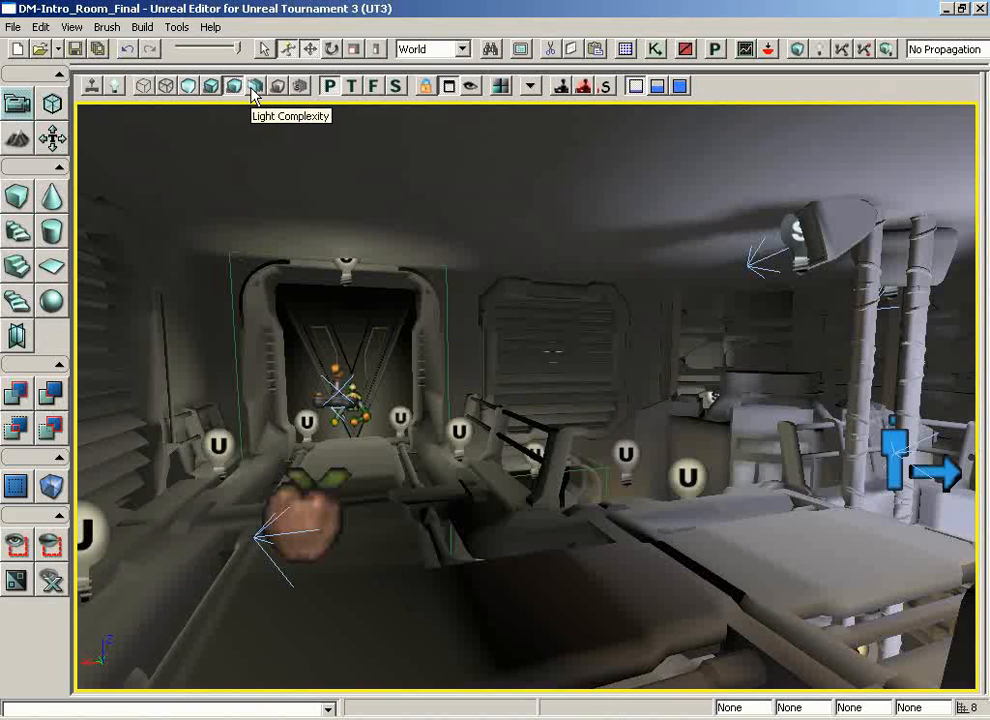
Step: Show the level in Light Complexity, examine the coloured objects up to the lift platform, and compare the platform with its Lit view
left_click(254, 87)
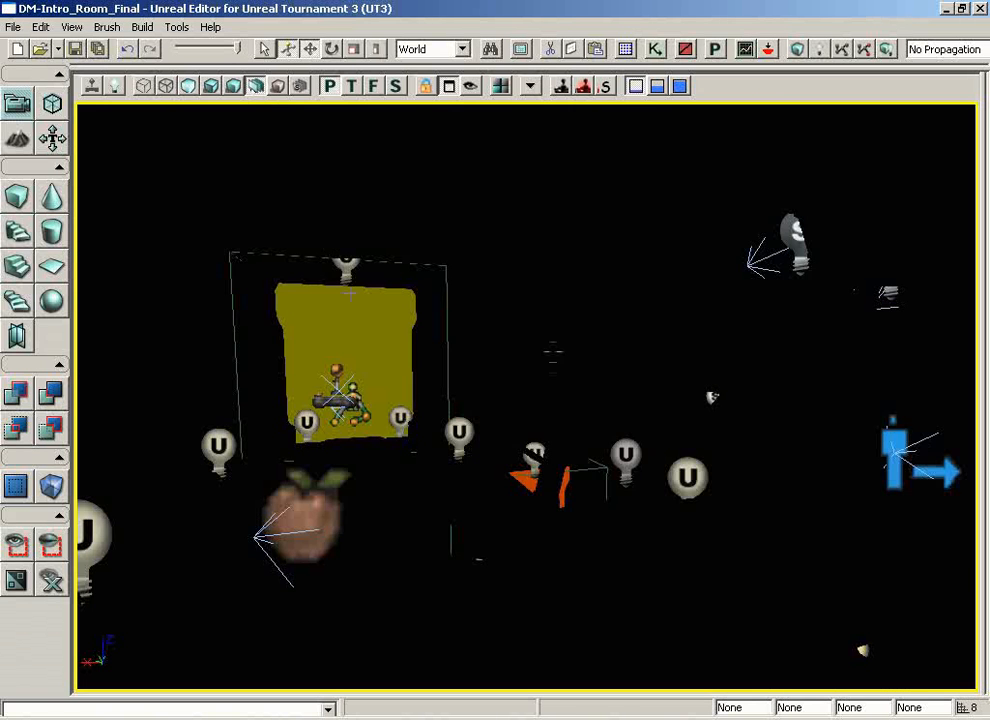
right_click_drag(565, 340, 822, 467)
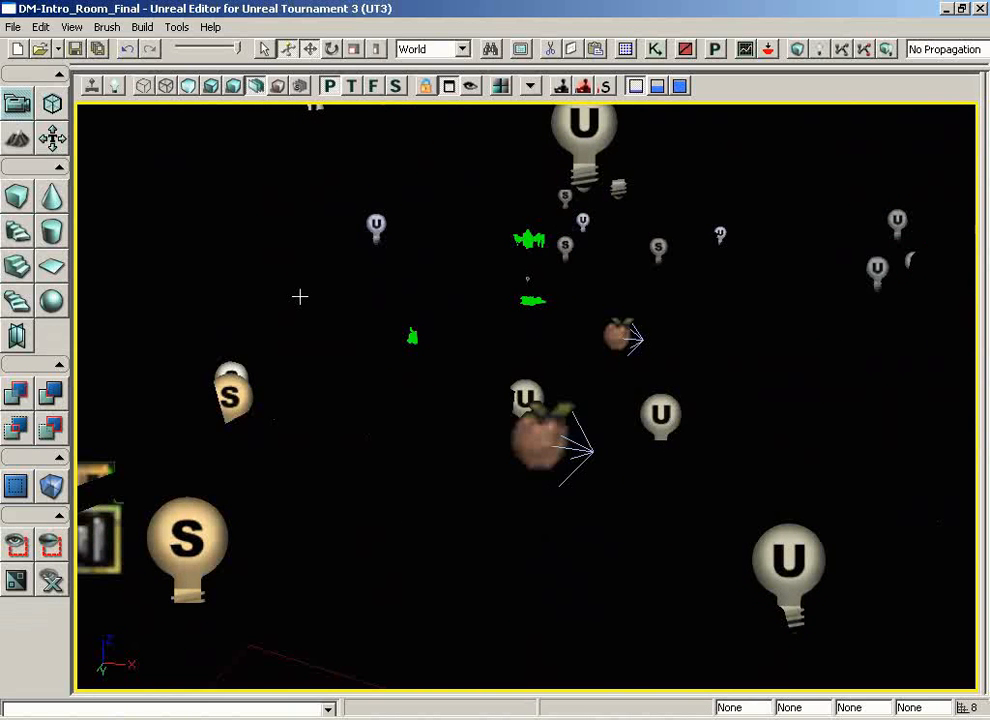
right_click_drag(433, 318, 446, 285)
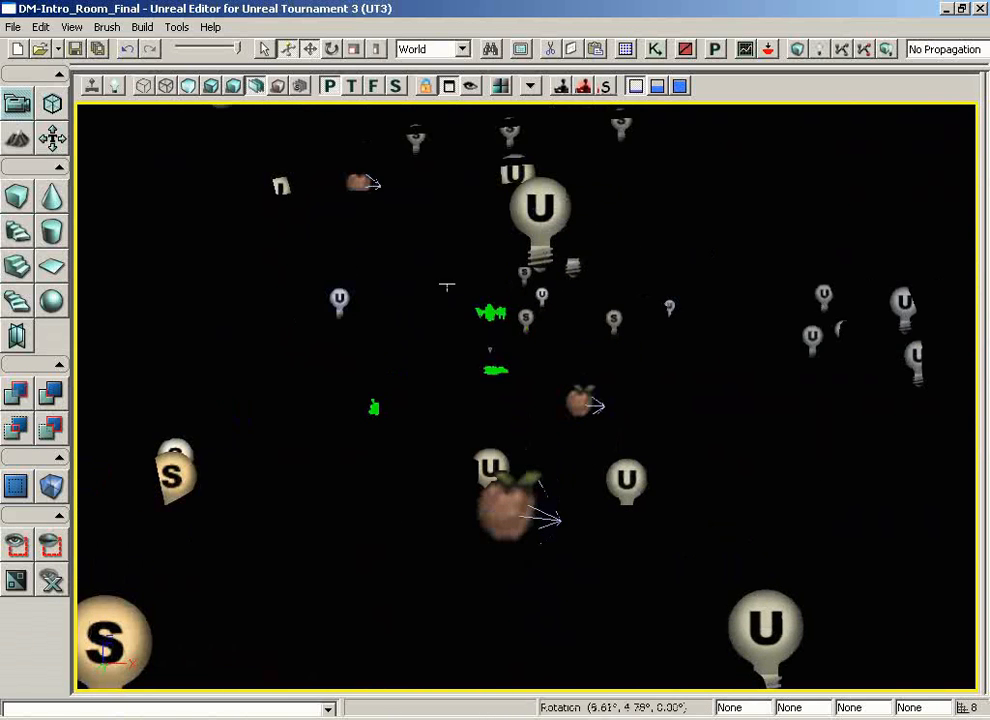
mouse_move(454, 347)
left_mouse_down()
mouse_move(462, 128)
mouse_move(515, 102)
mouse_move(515, 80)
mouse_move(454, 347)
left_mouse_up()
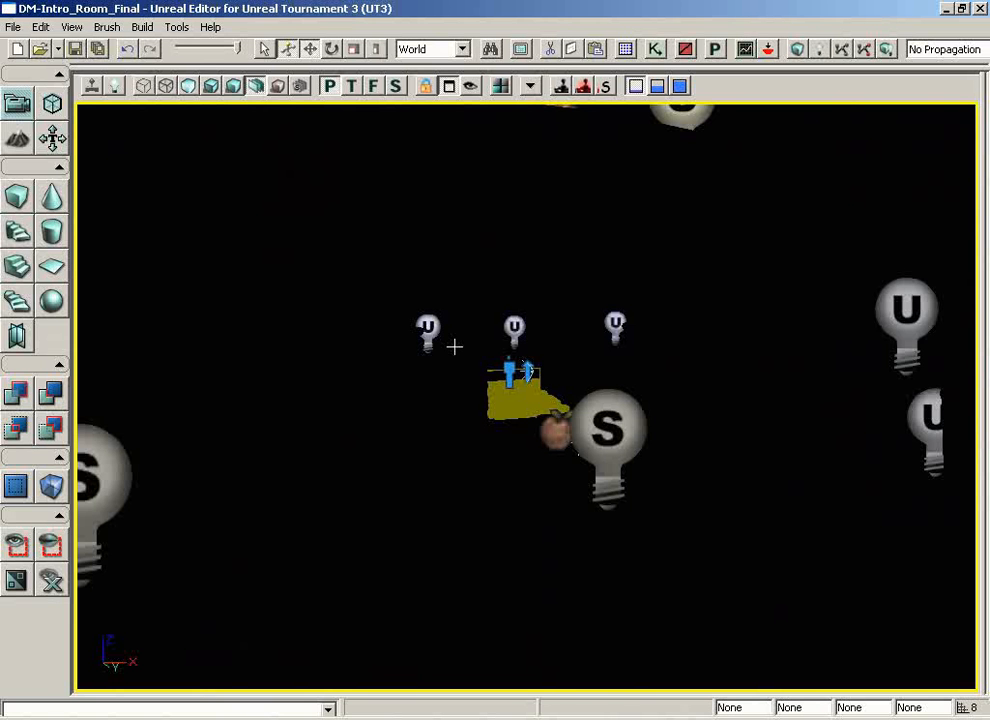
left_click_drag(504, 479, 402, 142)
right_click_drag(592, 488, 587, 548)
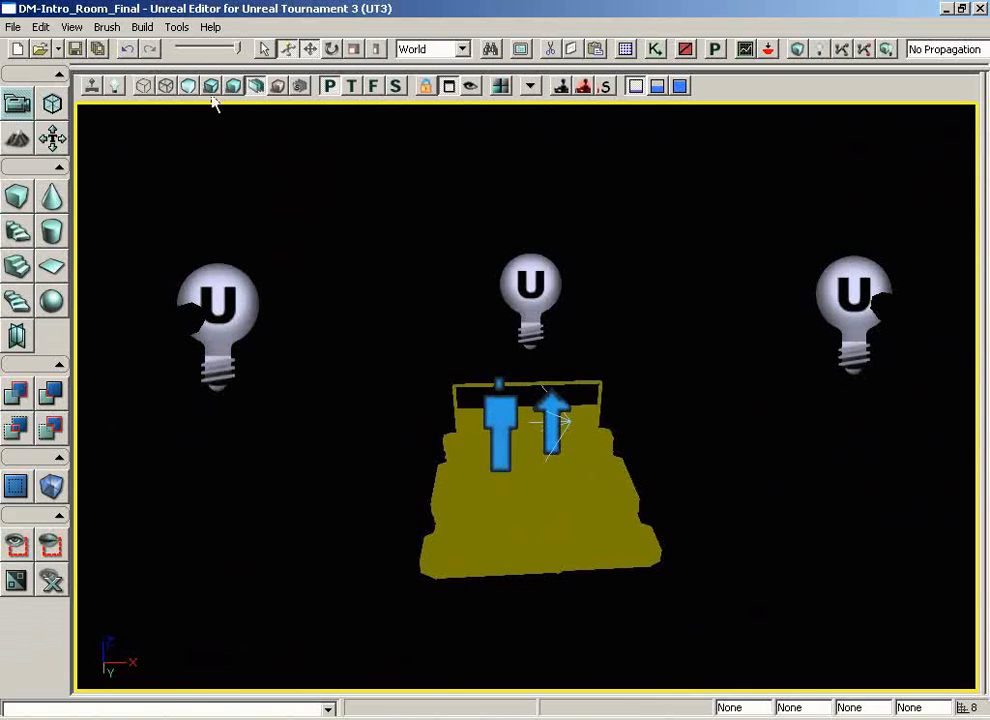
left_click(211, 86)
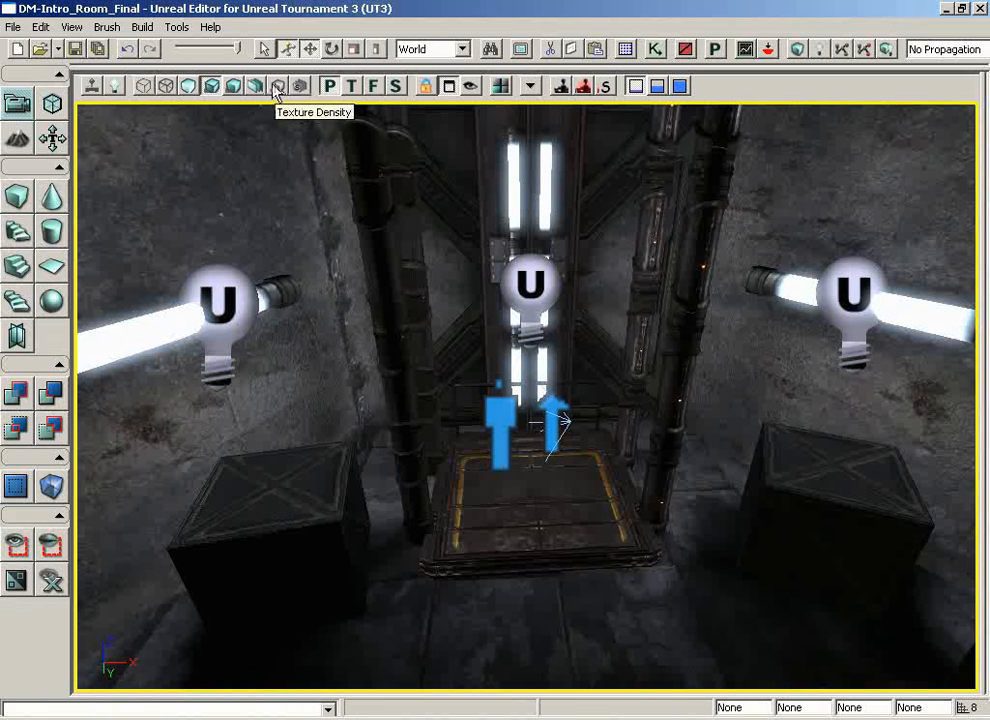
left_click(256, 86)
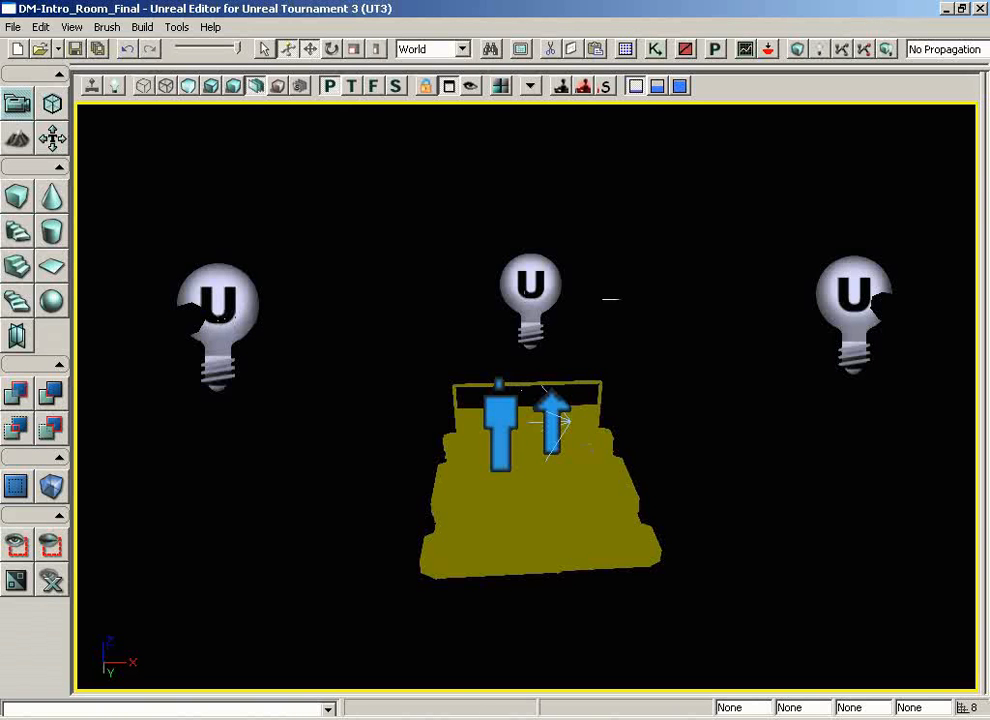
Step: Delete the point light beside the lift platform's right wall and the one directly above the platform
left_click(853, 297)
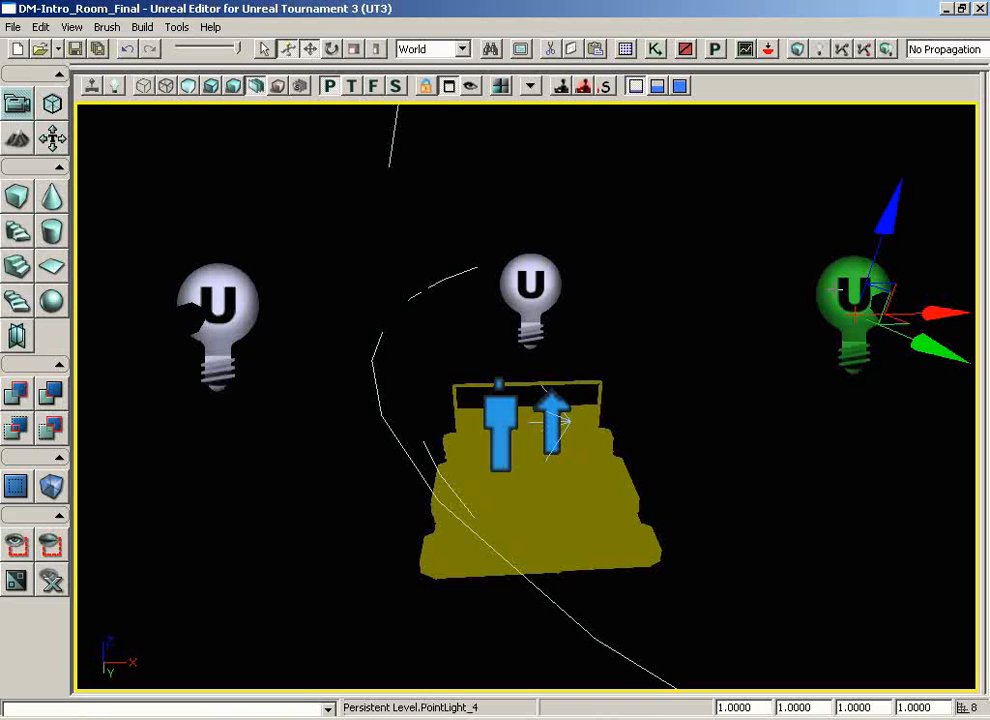
key("Delete")
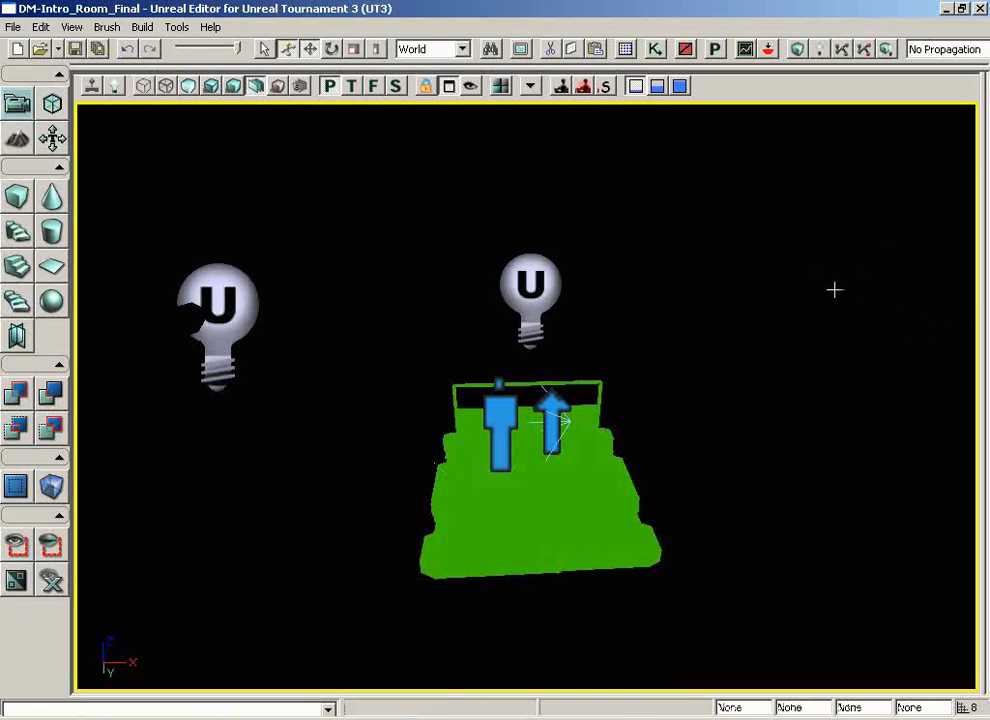
left_click(537, 299)
key("Delete")
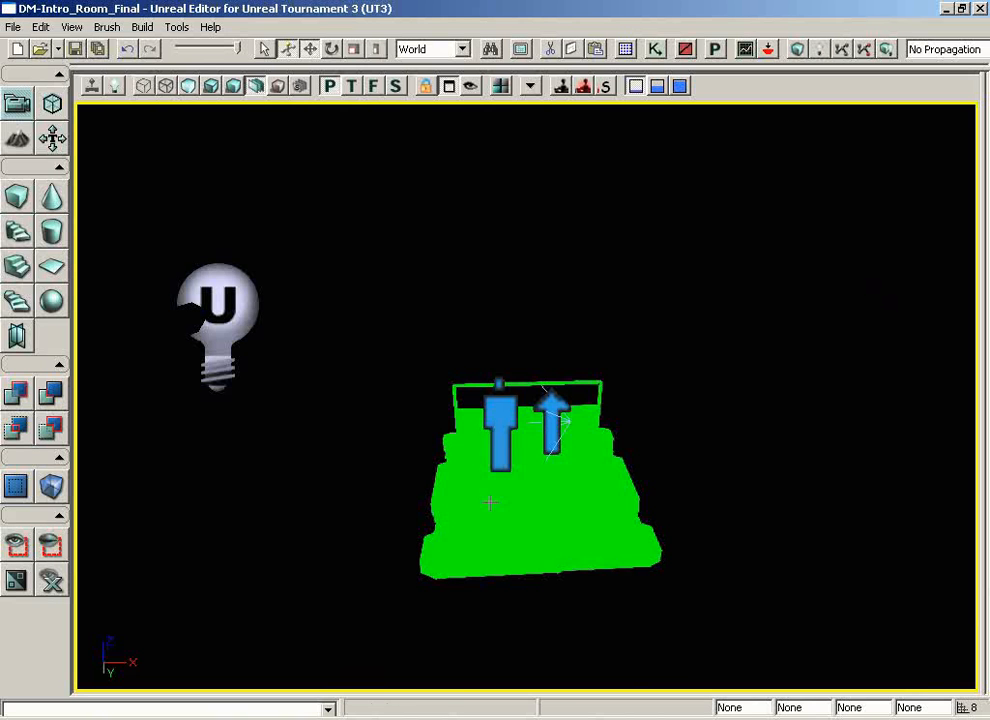
Step: Undo the deletion of the two point lights around the lift platform
key("ctrl+z")
key("ctrl+z")
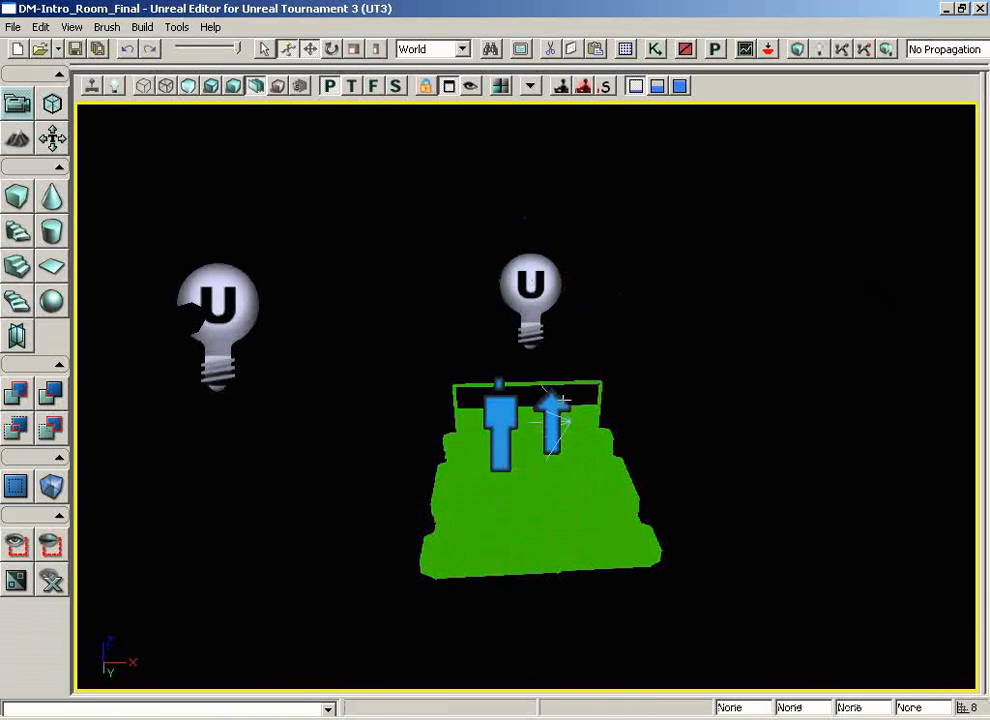
key("ctrl+z")
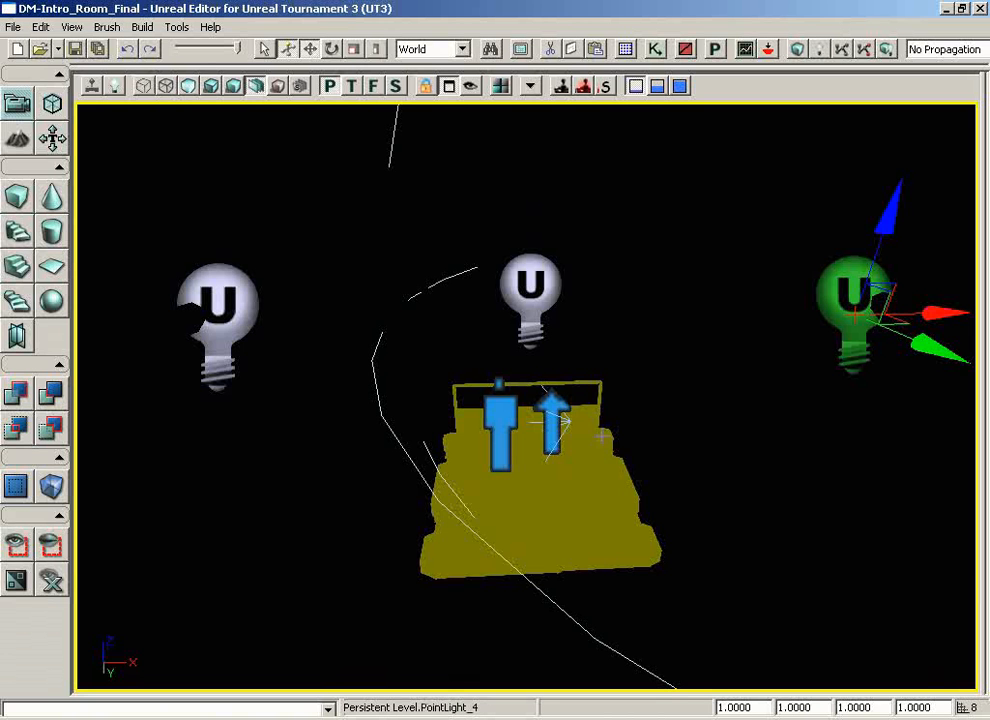
Step: Examine the light complexity of the V-shaped door and other dynamically lit objects across the level
right_click_drag(456, 334, 66, 306)
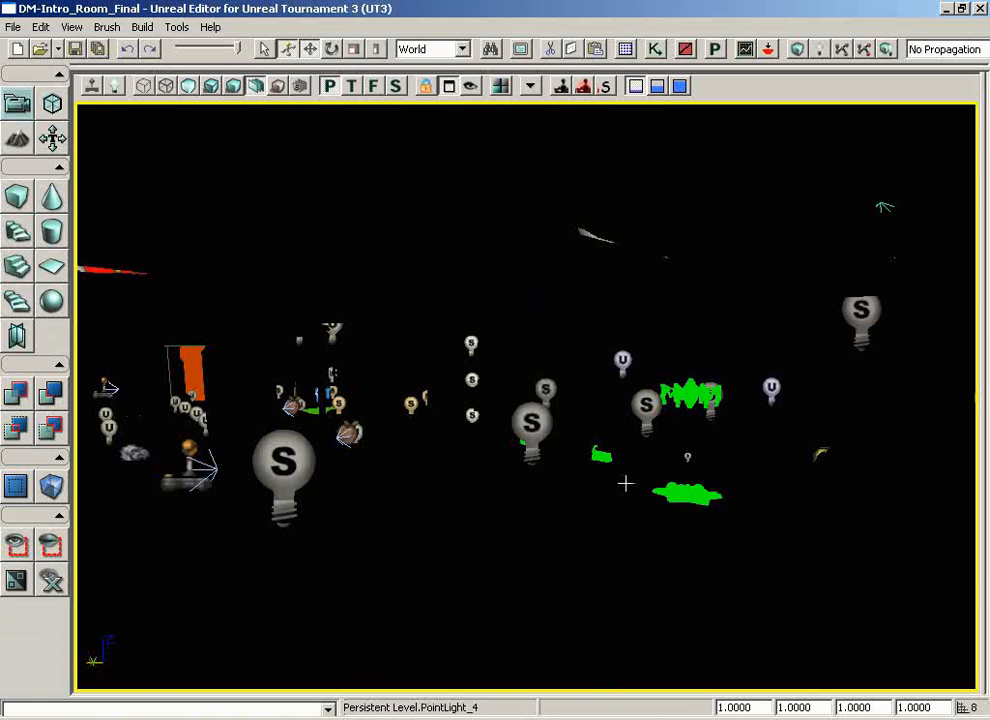
right_click_drag(625, 483, 618, 484)
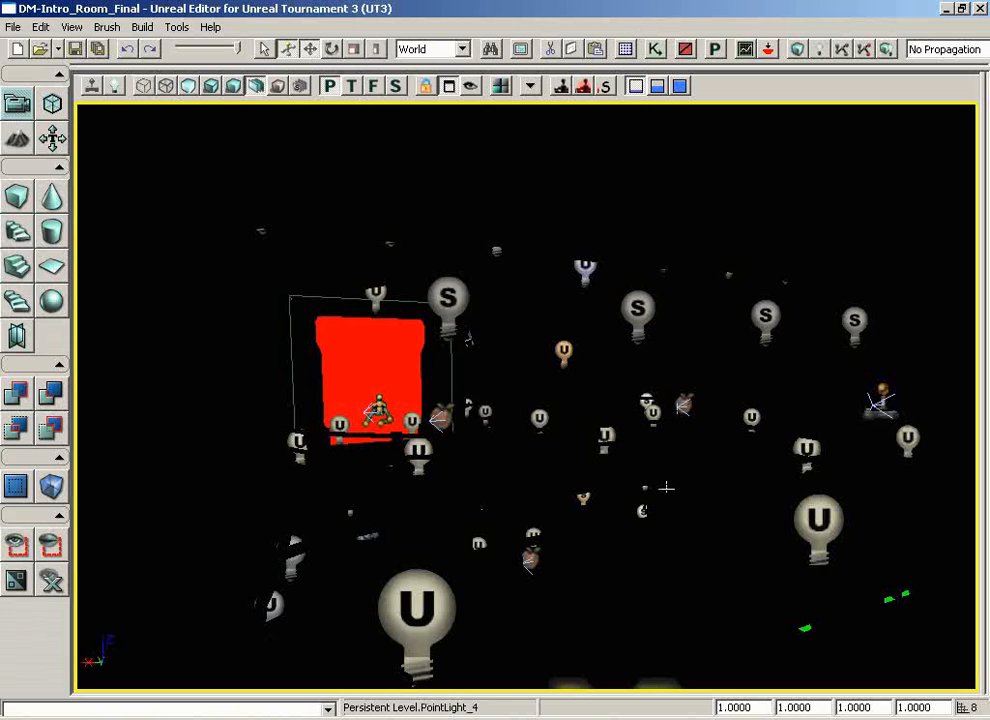
right_click_drag(674, 482, 733, 495)
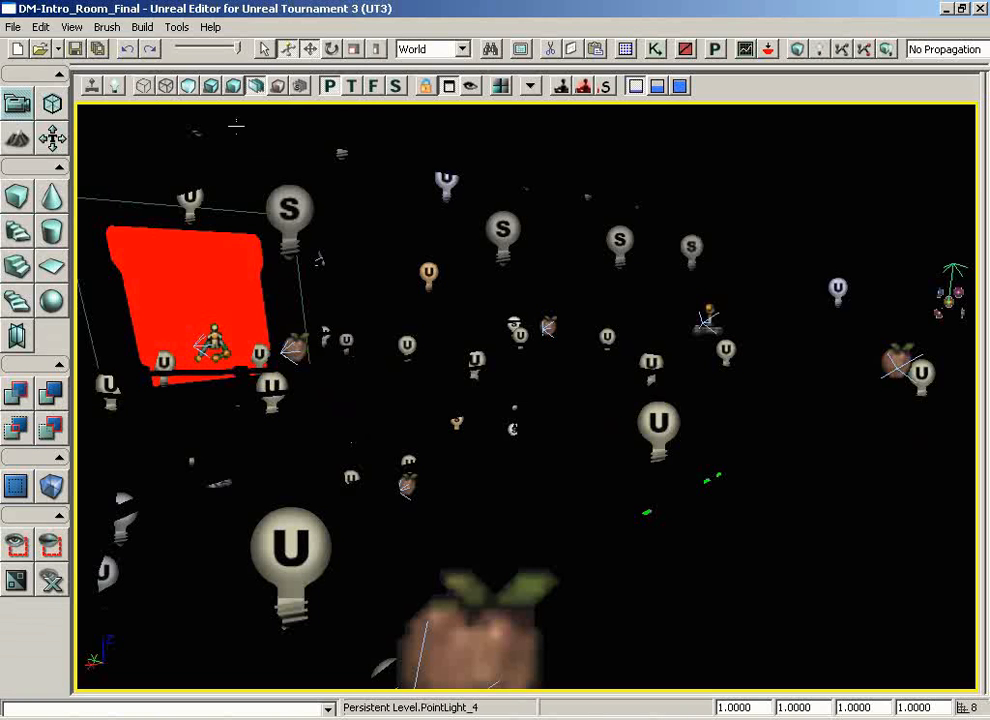
Step: Show the level in Texture Density and examine the floor, tank and generator across to the lift's columns
left_click(278, 86)
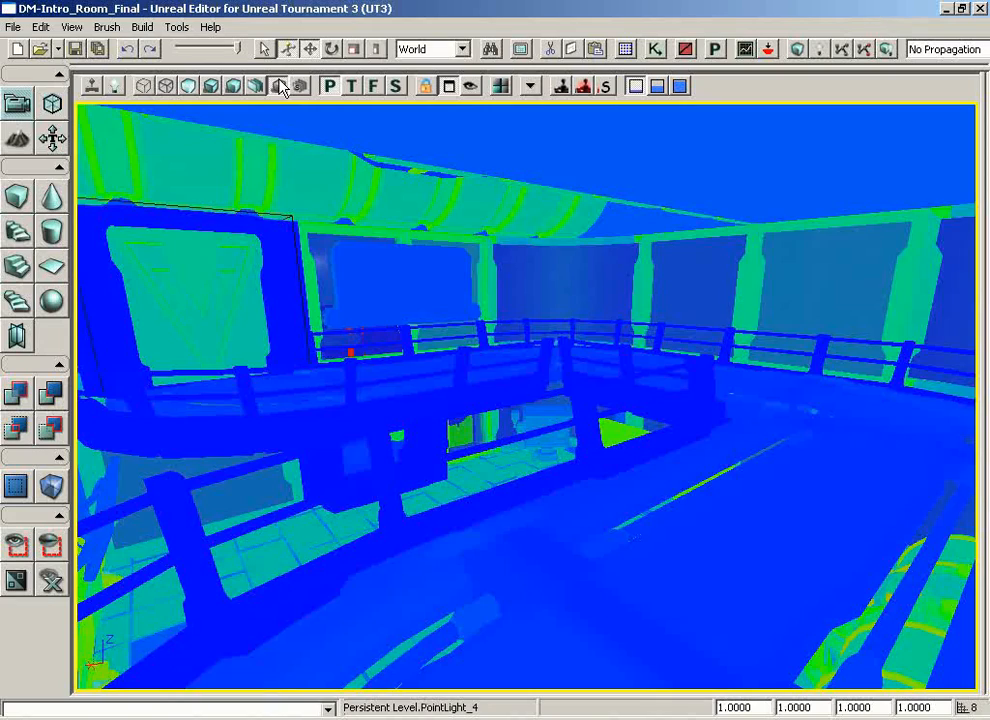
left_click_drag(488, 364, 623, 272)
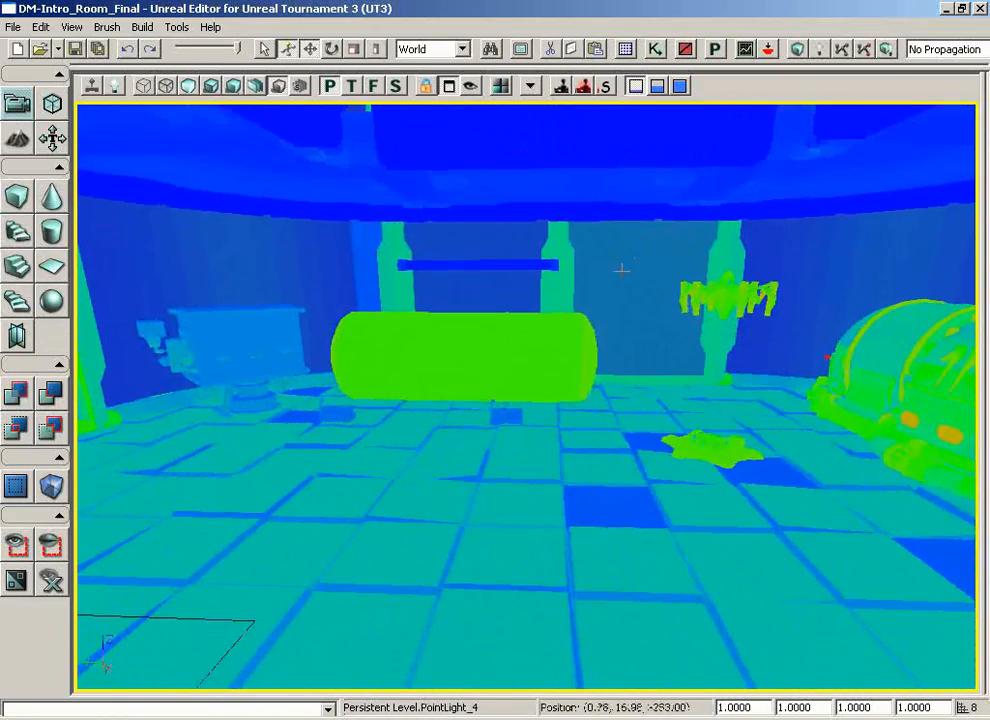
mouse_move(473, 353)
left_mouse_down()
mouse_move(656, 330)
mouse_move(476, 355)
left_mouse_up()
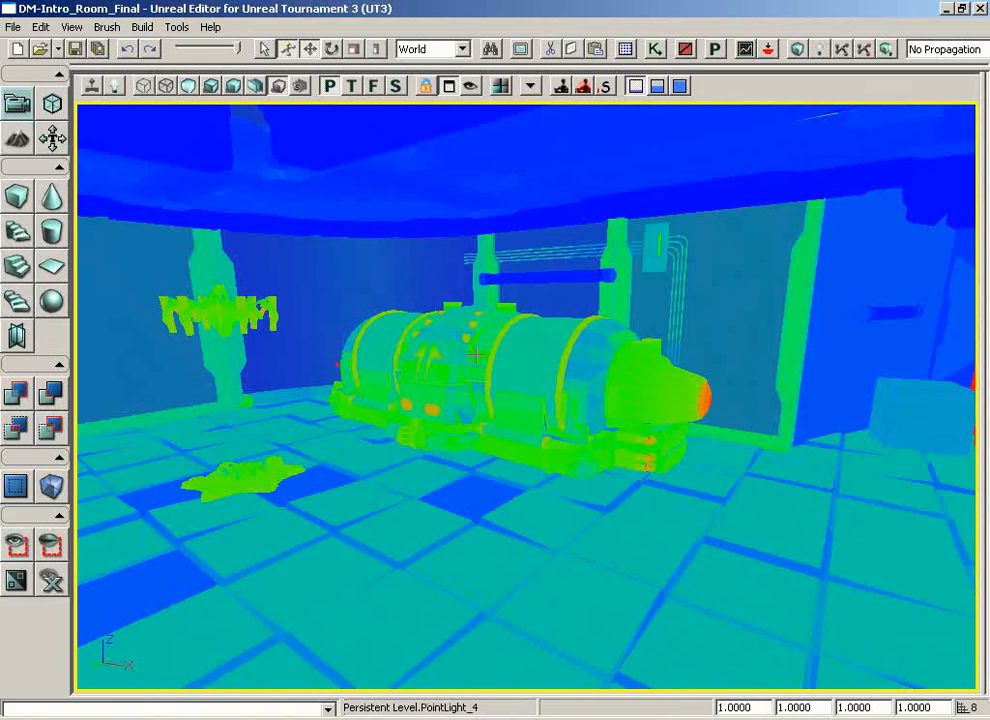
left_click_drag(516, 450, 678, 453)
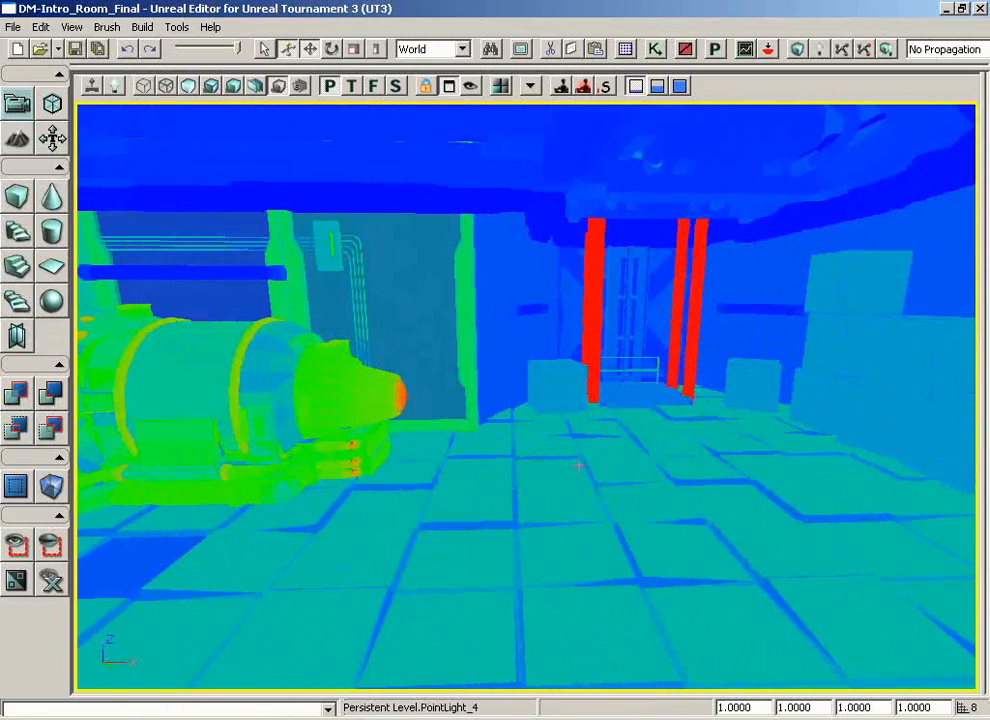
left_click_drag(578, 464, 568, 135)
right_click_drag(579, 465, 580, 384)
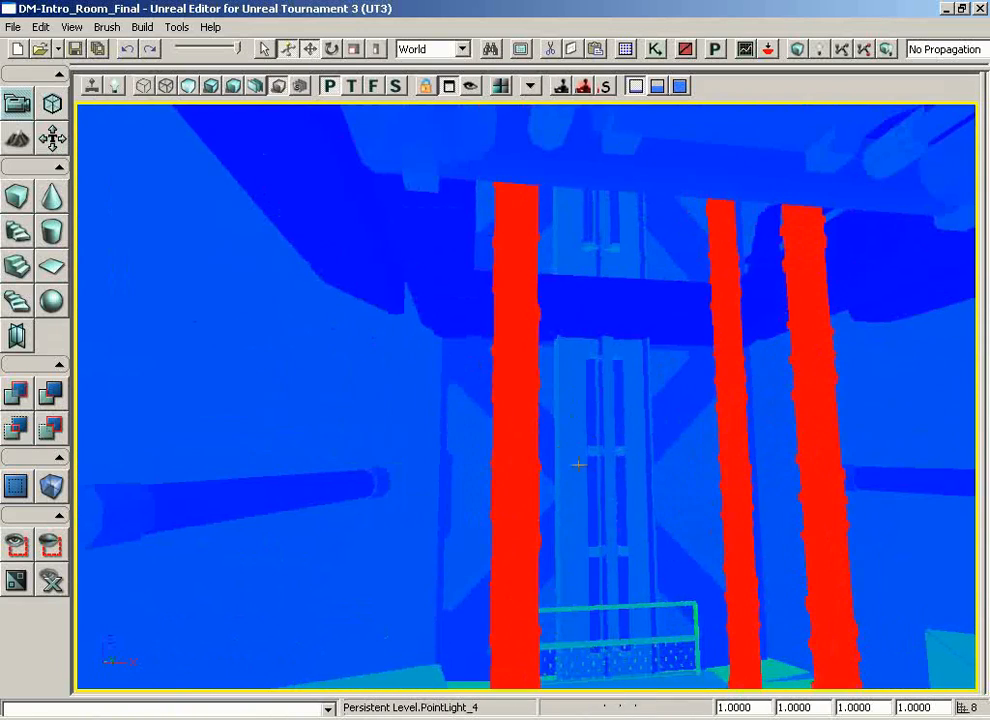
Step: Compare the texture density of the concrete wall beside the lift with the crate, the lift columns and the generator's nose
mouse_move(586, 461)
right_mouse_down()
mouse_move(396, 490)
mouse_move(579, 466)
right_mouse_up()
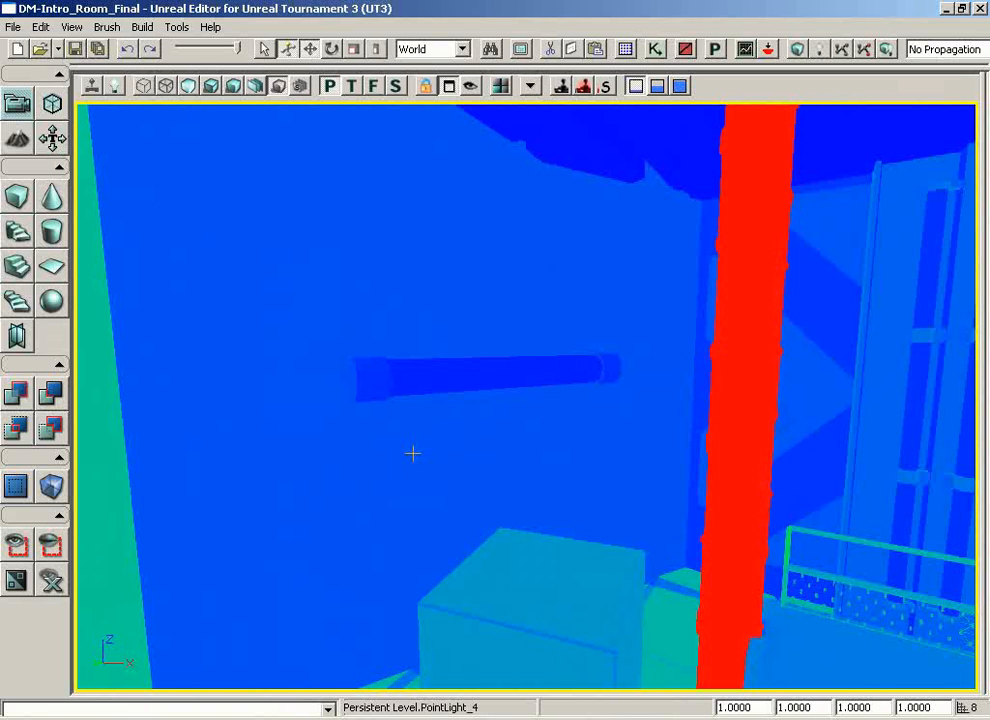
left_click_drag(413, 453, 392, 540)
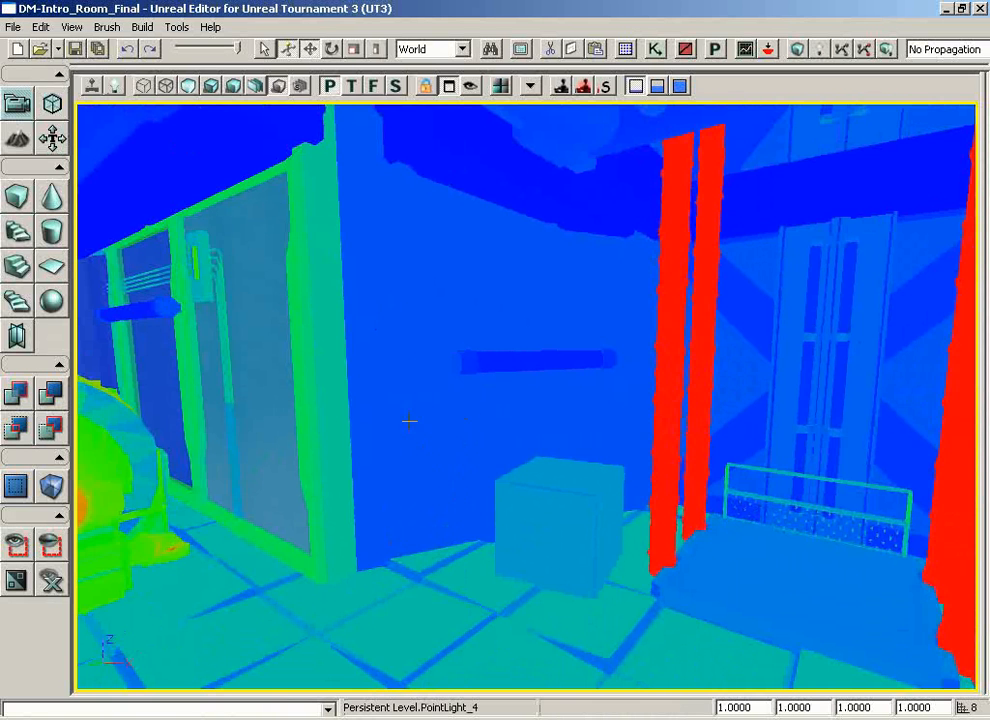
left_click_drag(395, 437, 315, 442)
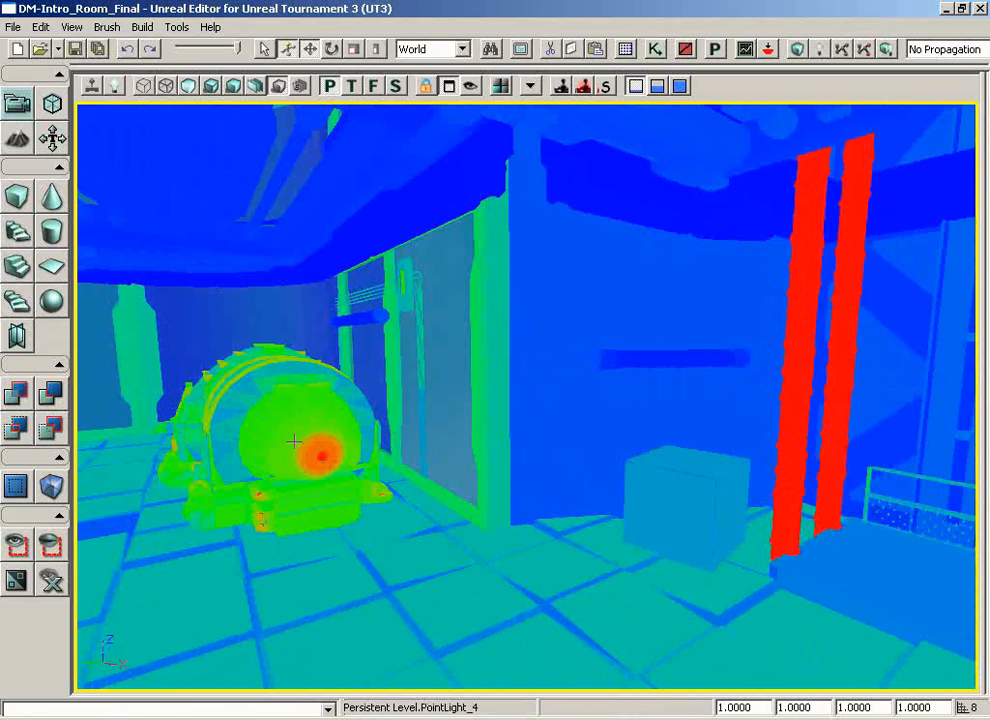
left_click_drag(657, 416, 720, 396)
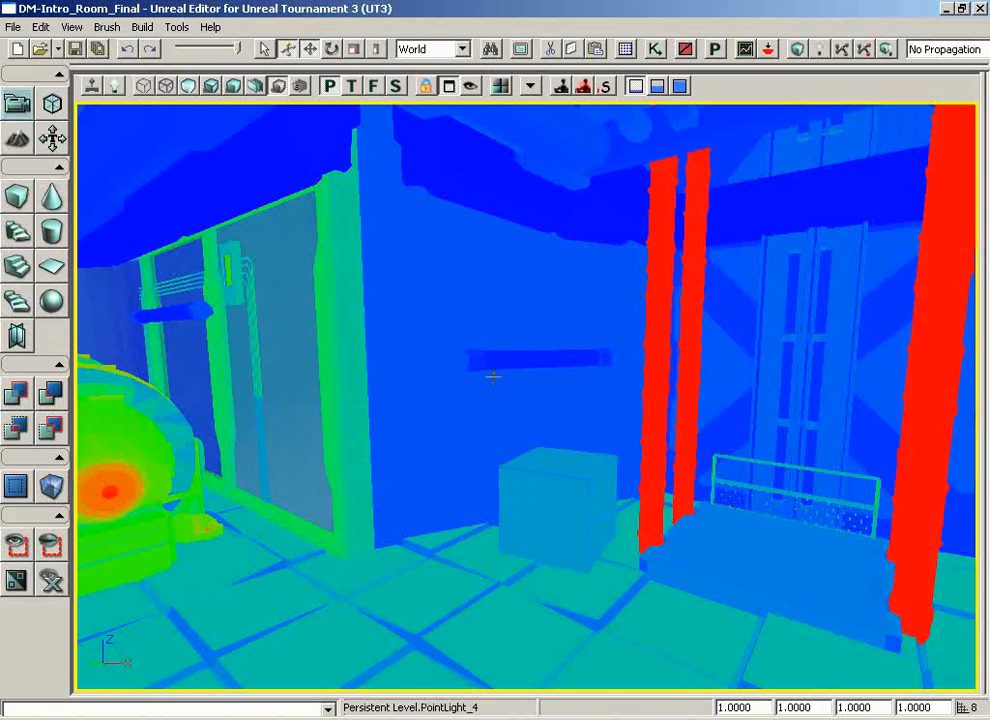
left_click_drag(584, 499, 598, 440)
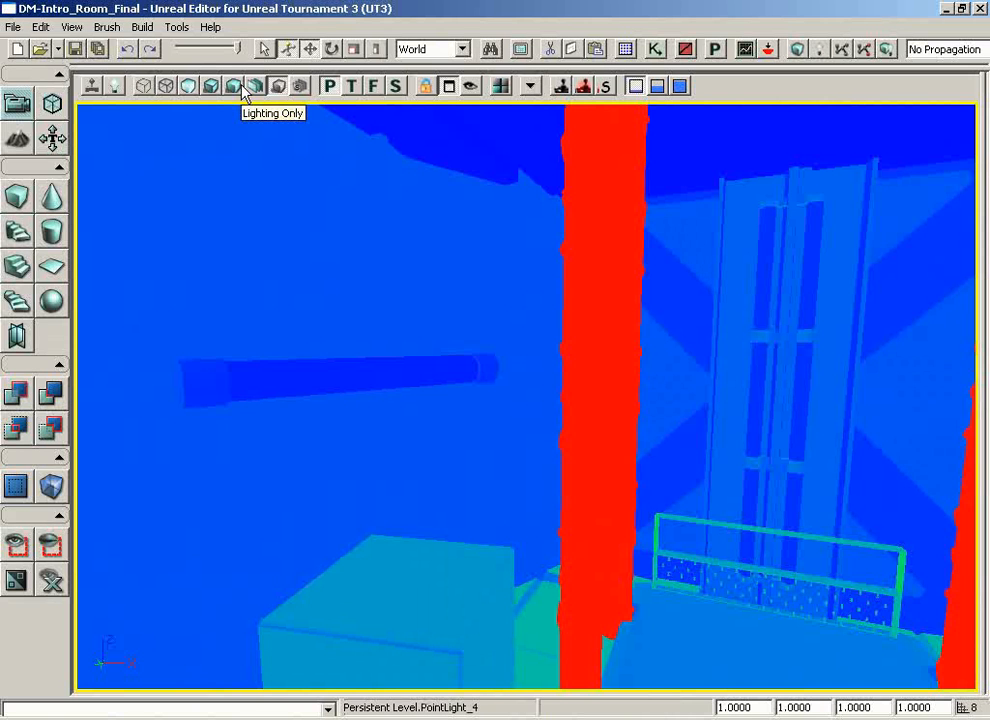
Step: Switch to the Unlit view and examine the textures on the concrete wall, the lift column and the nearby crate
left_click(189, 87)
mouse_move(293, 268)
left_mouse_down()
mouse_move(195, 231)
mouse_move(122, 99)
mouse_move(106, 99)
mouse_move(294, 253)
left_mouse_up()
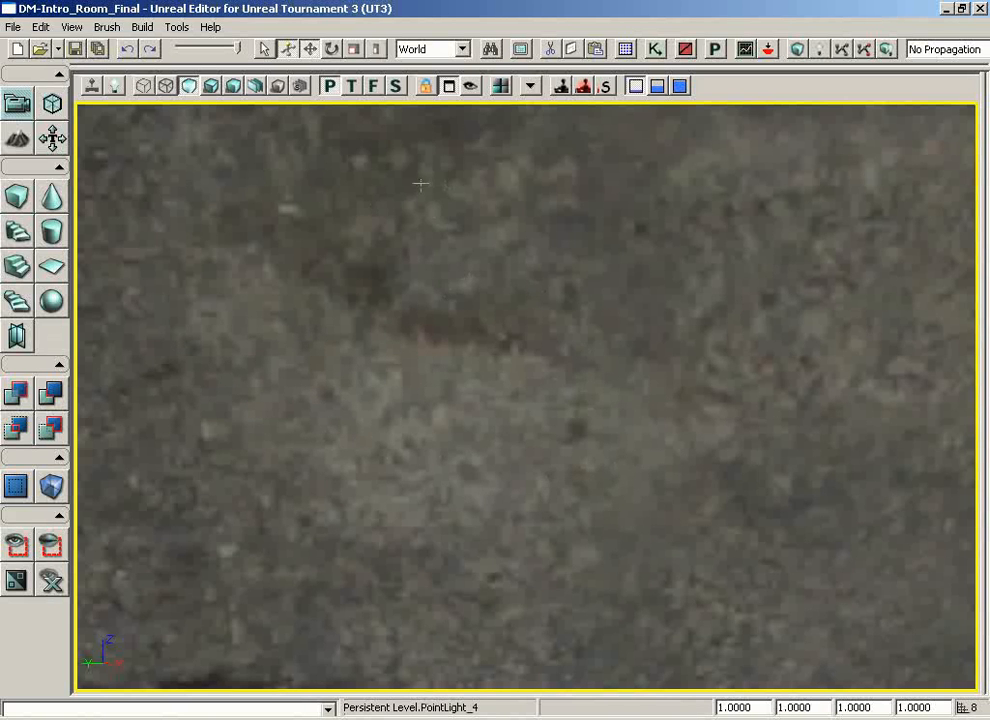
left_click_drag(381, 333, 344, 303)
right_click_drag(344, 303, 440, 290)
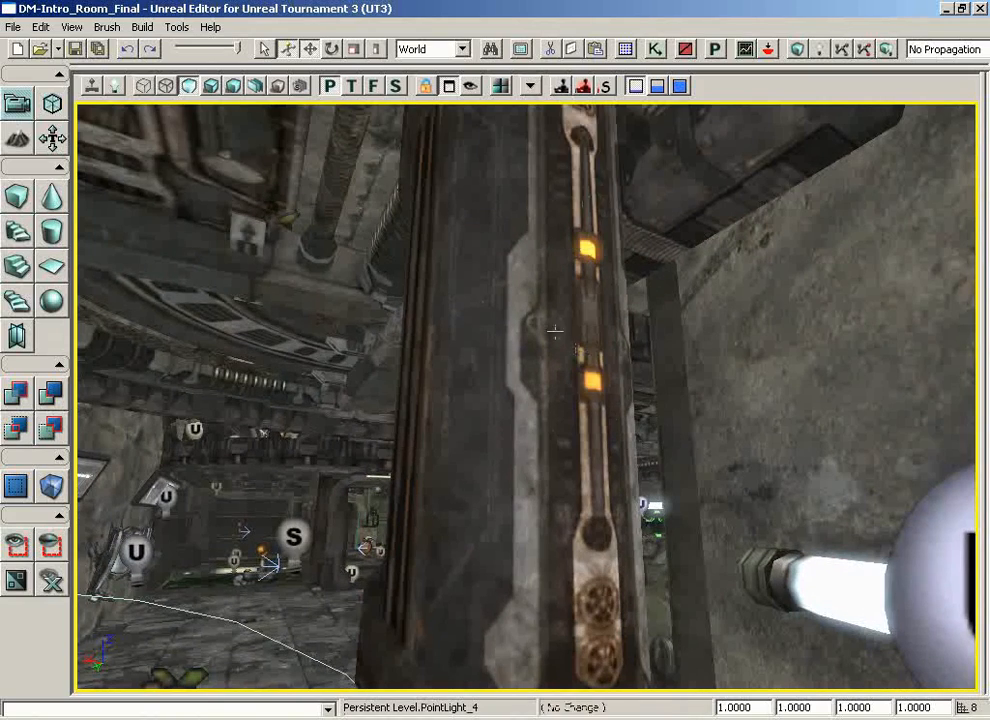
left_click_drag(578, 352, 519, 287)
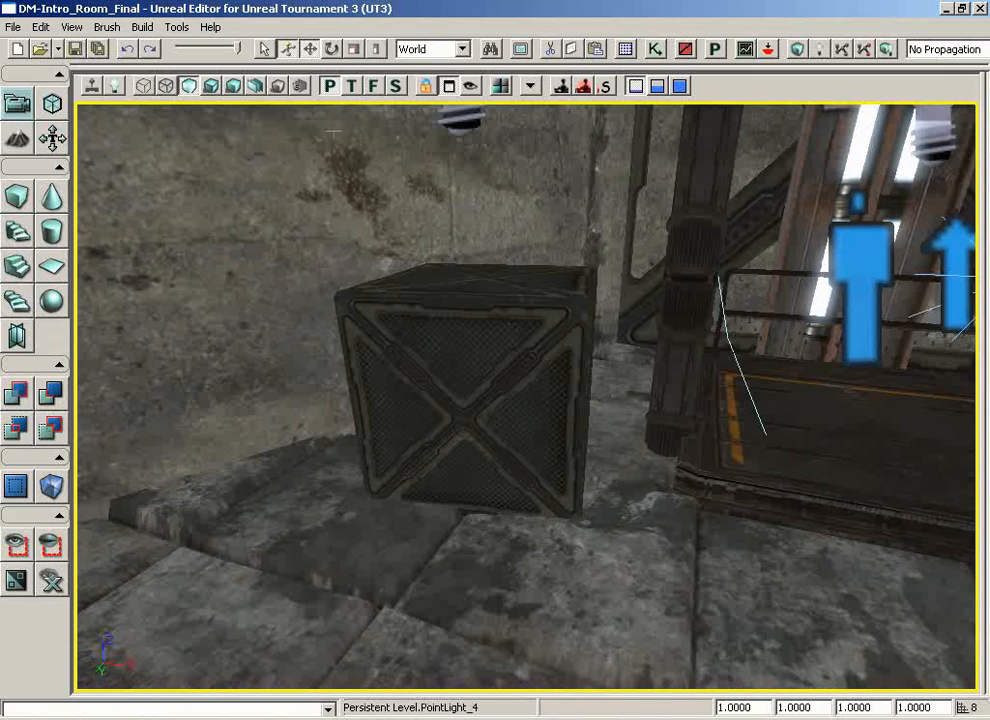
Step: Select the crate beside the lift platform in Texture Density and compare it with its Lit view
left_click(277, 86)
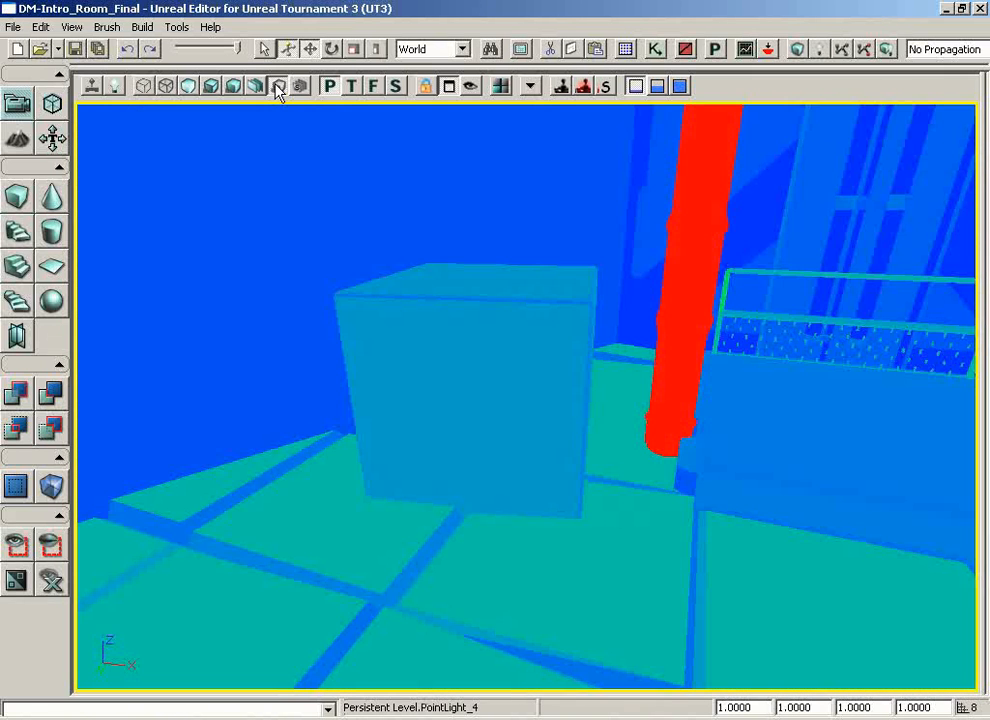
left_click(471, 341)
left_click(471, 341)
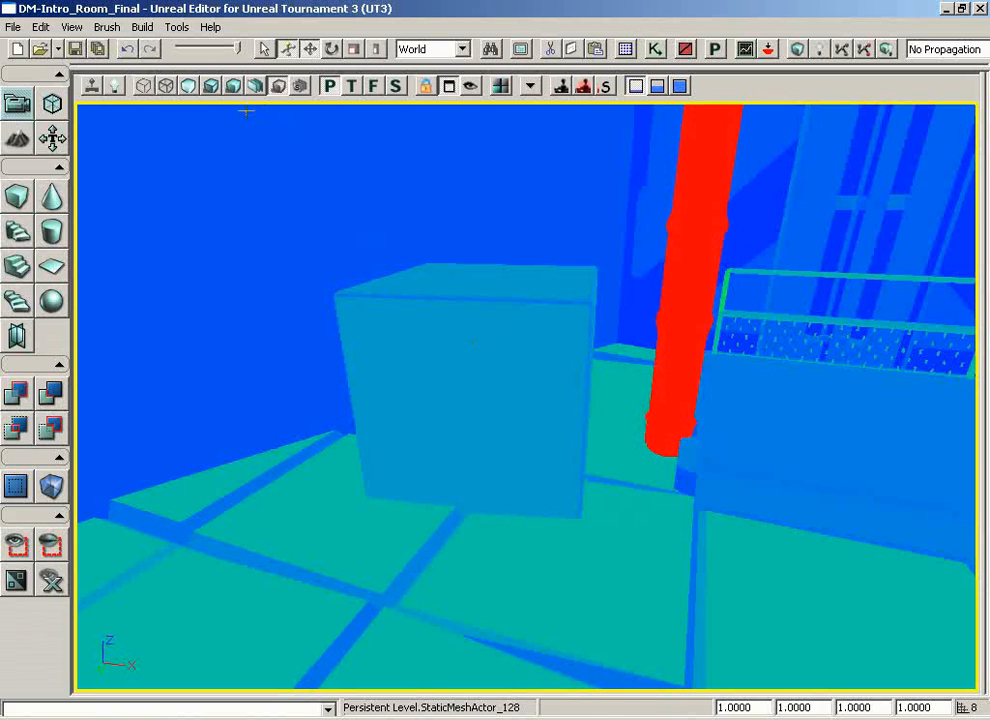
left_click(211, 86)
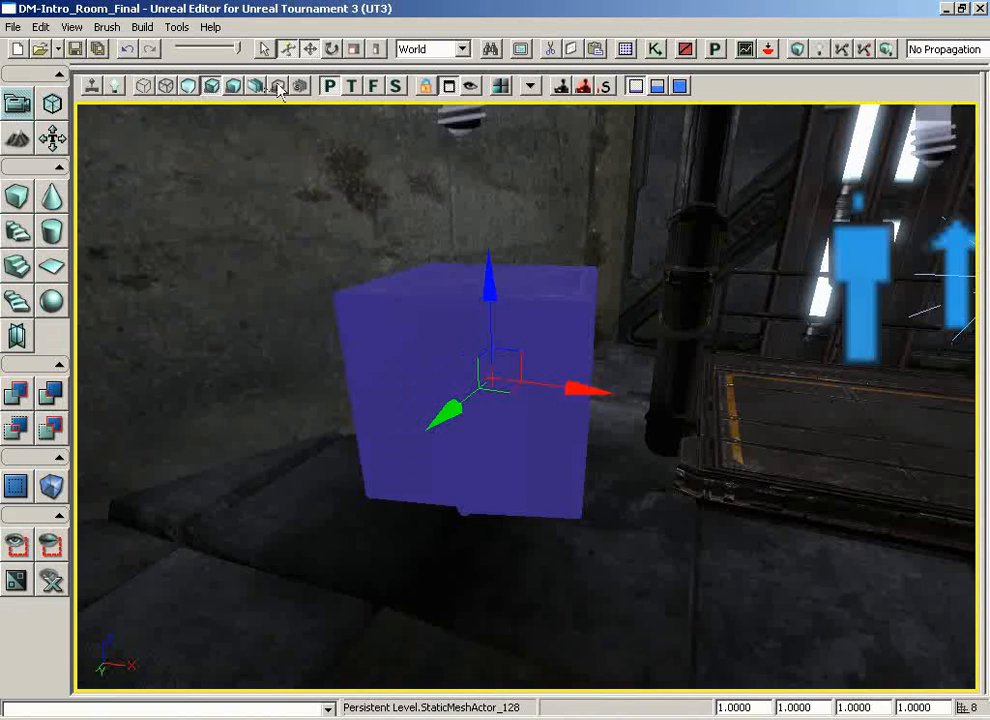
left_click(278, 86)
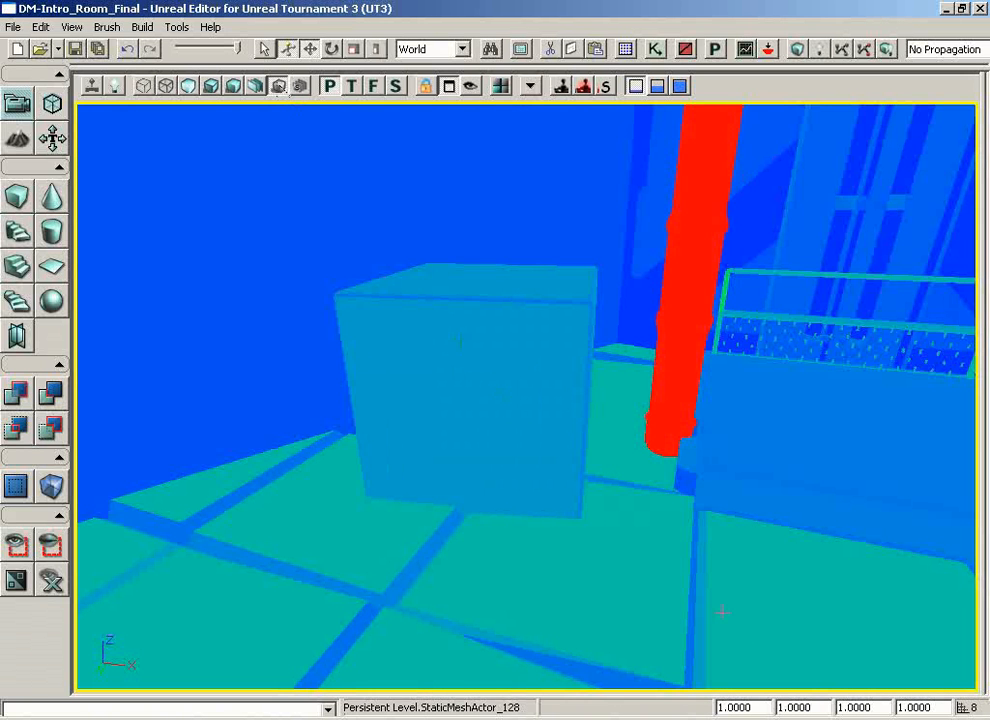
Step: Shrink the selected crate uniformly to a scale of 0.5, 0.2 and 0.1 to compare its texture density
double_click(770, 707)
type("0.5")
key("Return")
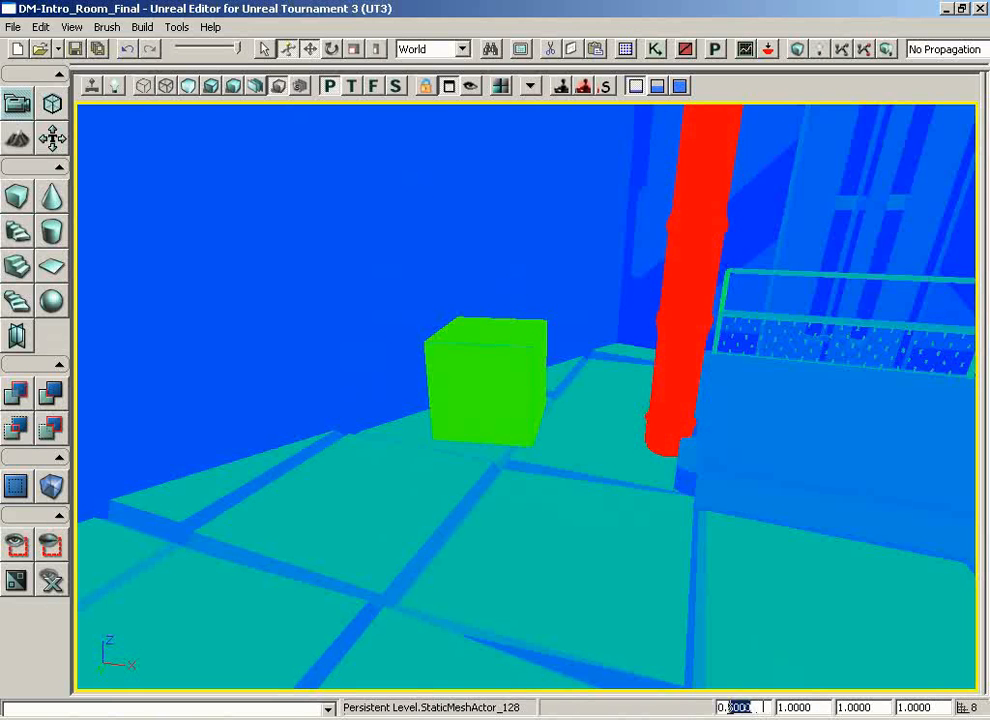
left_click_drag(762, 707, 696, 709)
type("0.2")
key("Return")
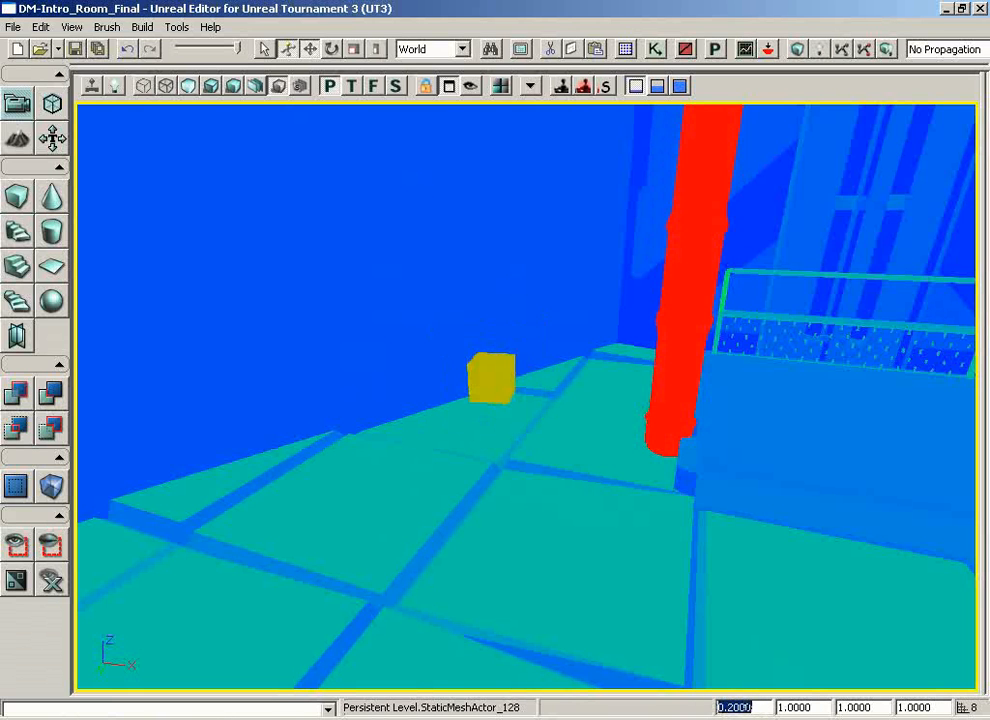
type("0.1")
key("Return")
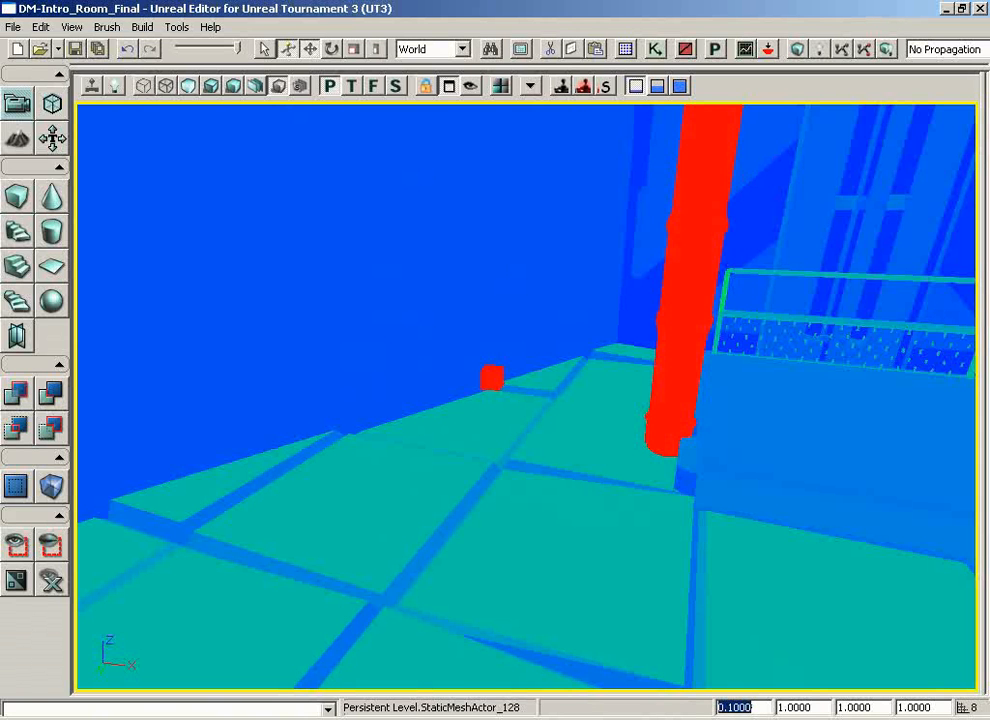
Step: Restore the crate's uniform scale to 1 and examine the texture density of the lift columns and the generator
type("1")
key("Return")
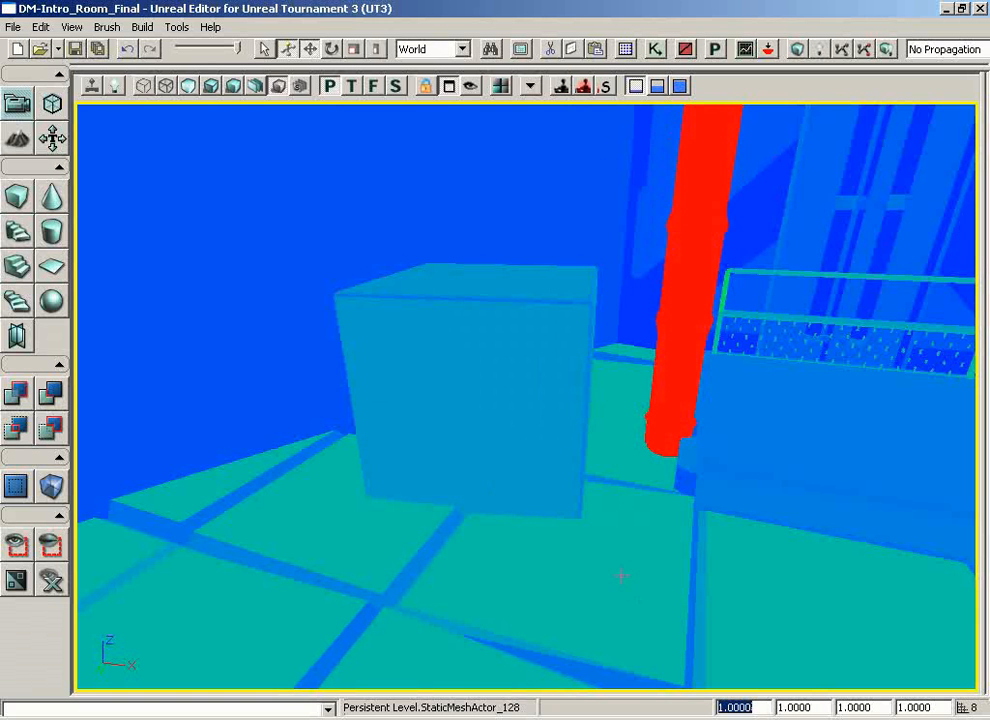
mouse_move(621, 576)
right_mouse_down()
mouse_move(758, 449)
mouse_move(621, 576)
right_mouse_up()
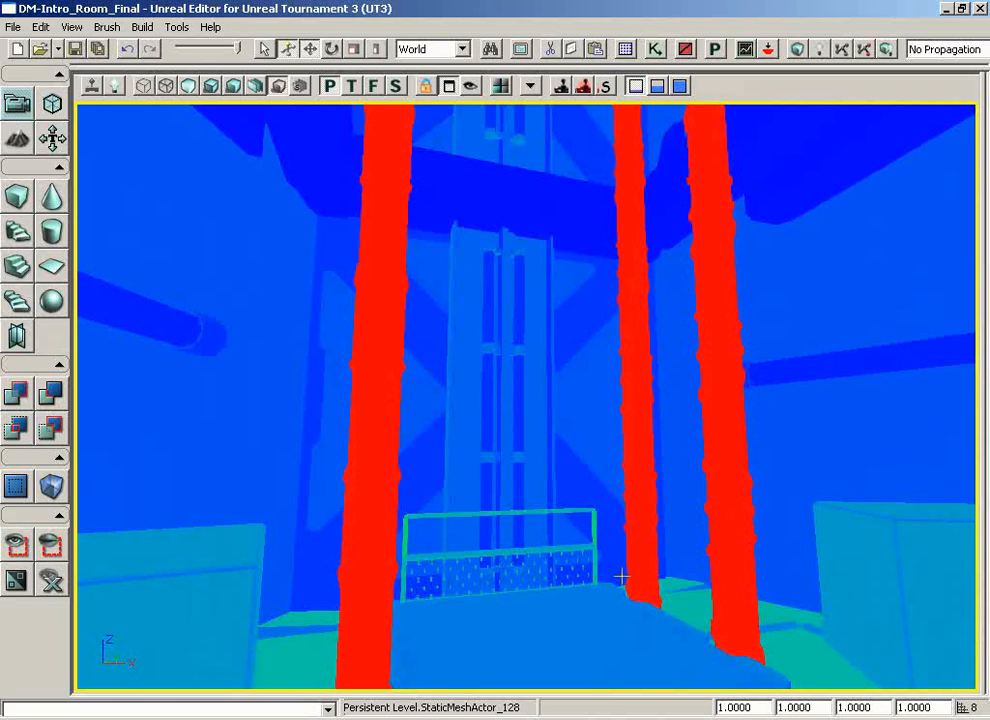
left_click_drag(525, 515, 502, 522)
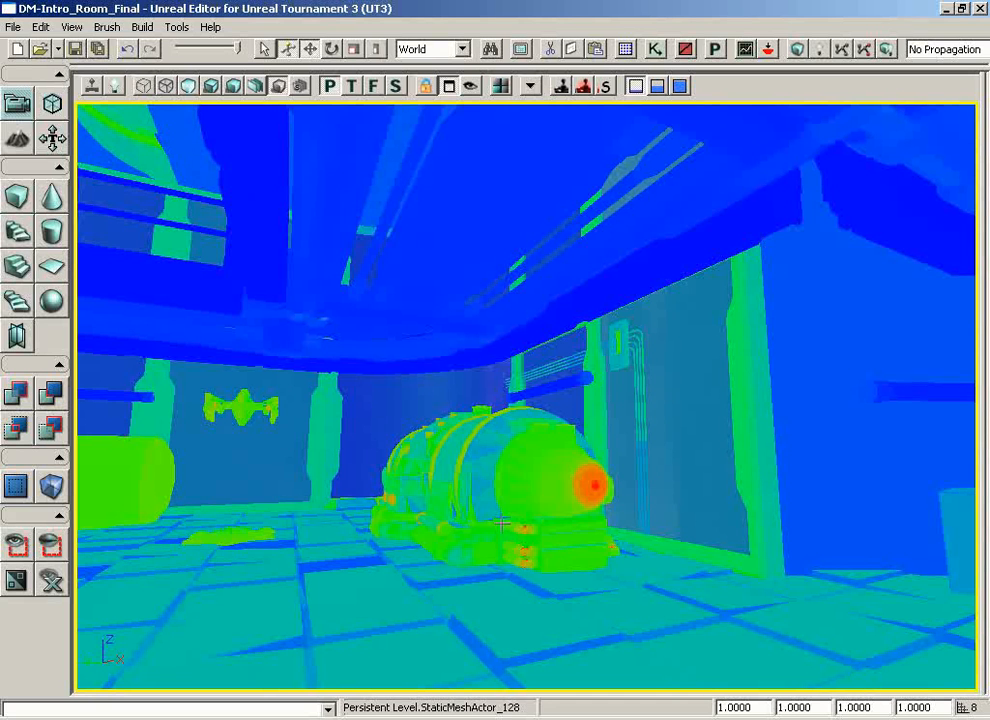
Step: Show the level in Shader Complexity and examine the door on the upper level
left_click(302, 92)
right_click_drag(540, 334, 251, 341)
left_click_drag(540, 334, 435, 208)
middle_click_drag(435, 208, 391, 101)
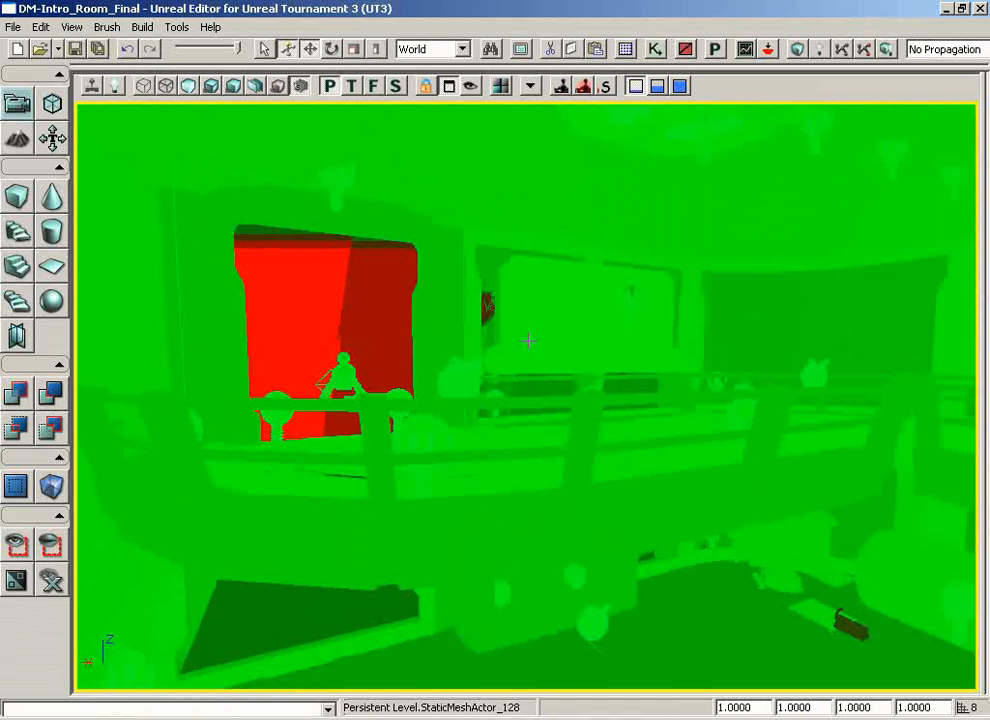
mouse_move(529, 341)
left_mouse_down()
mouse_move(493, 324)
mouse_move(461, 245)
mouse_move(462, 212)
mouse_move(409, 137)
mouse_move(520, 341)
left_mouse_up()
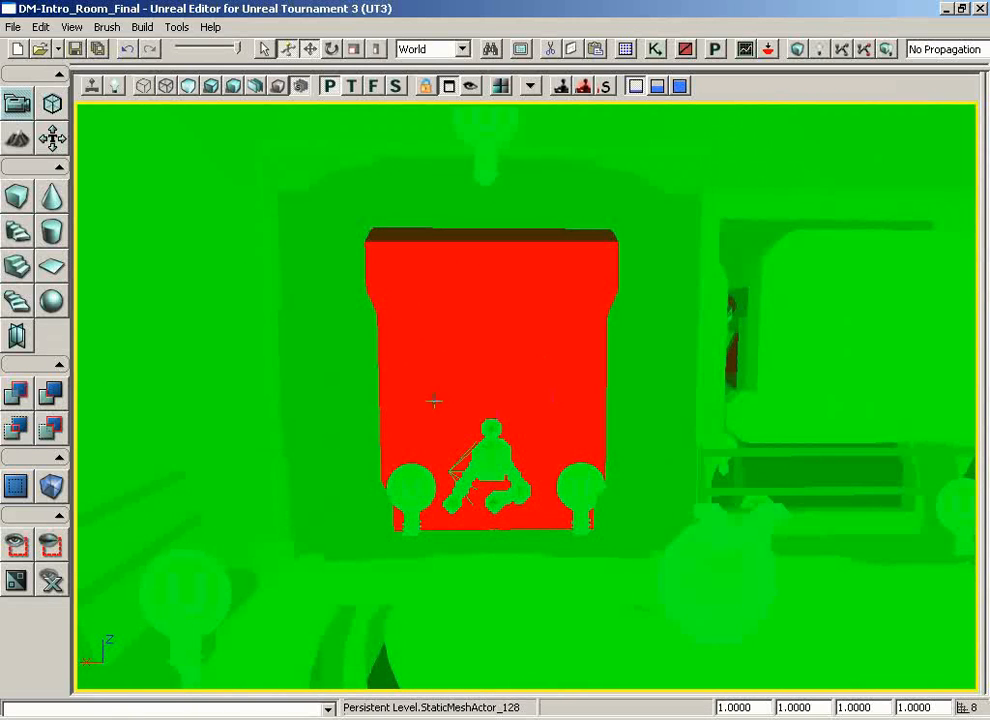
Step: Examine the shader complexity along the walkway, from the far door to the liquid behind the lift platform
left_click_drag(464, 404, 335, 364)
right_click_drag(335, 364, 74, 348)
left_click_drag(458, 378, 400, 113)
right_click_drag(477, 382, 978, 267)
left_click_drag(527, 397, 514, 446)
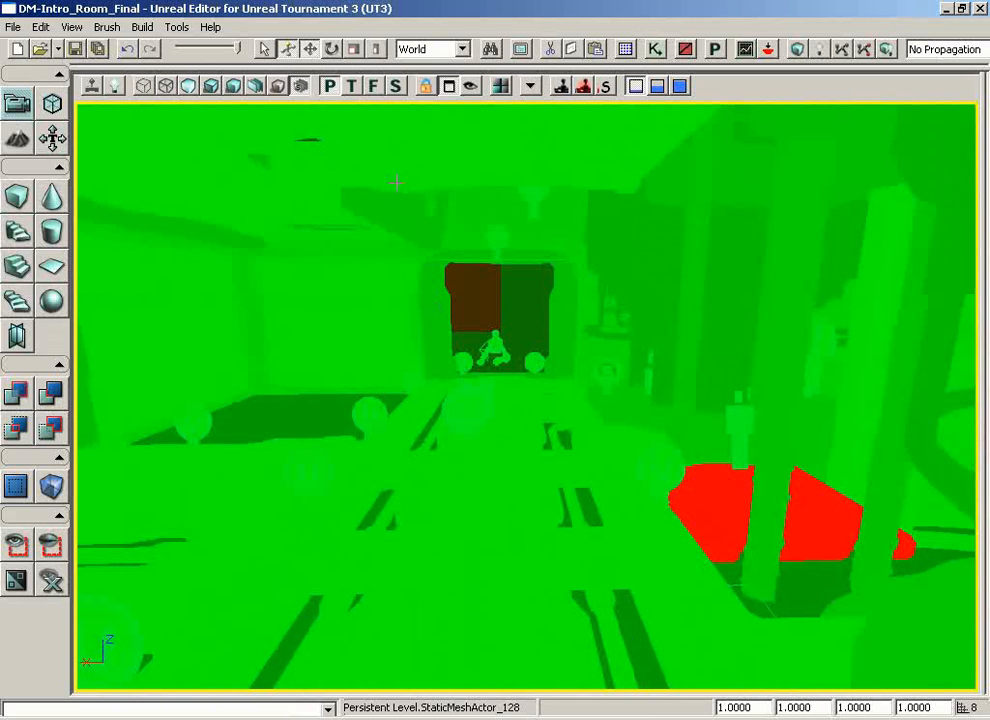
Step: Switch to the Lit view, hide the actor icons with Game View and turn on real-time preview
left_click(211, 88)
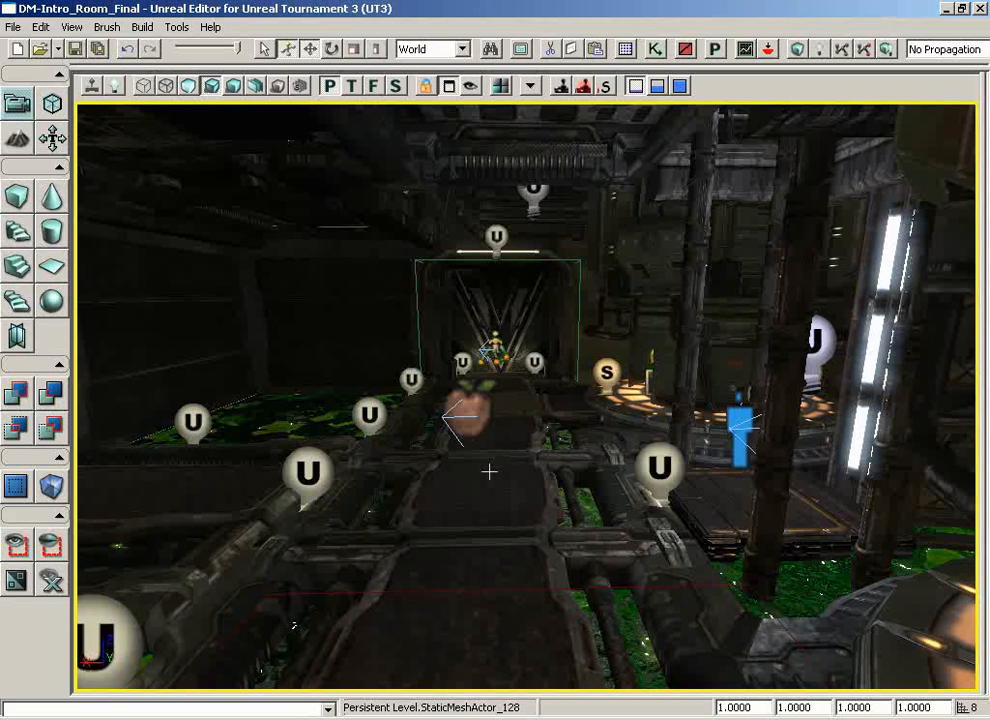
key("g")
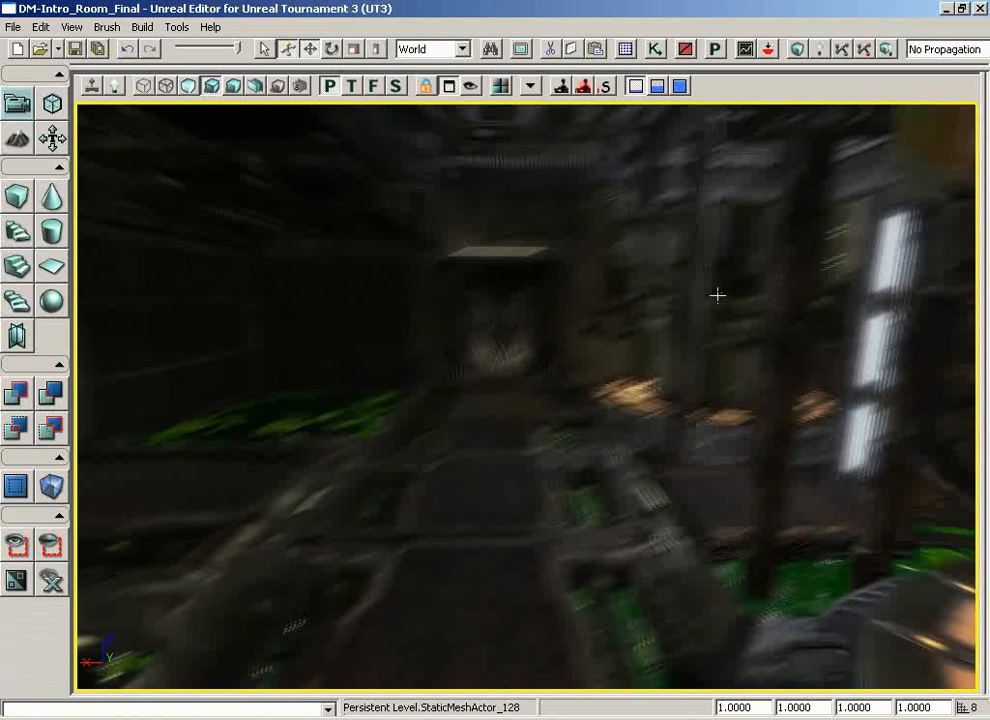
left_click(89, 90)
Step: Examine the lit lower level in real time, from the V-shaped doors past the lift to the open doorway
left_click_drag(465, 382, 545, 285)
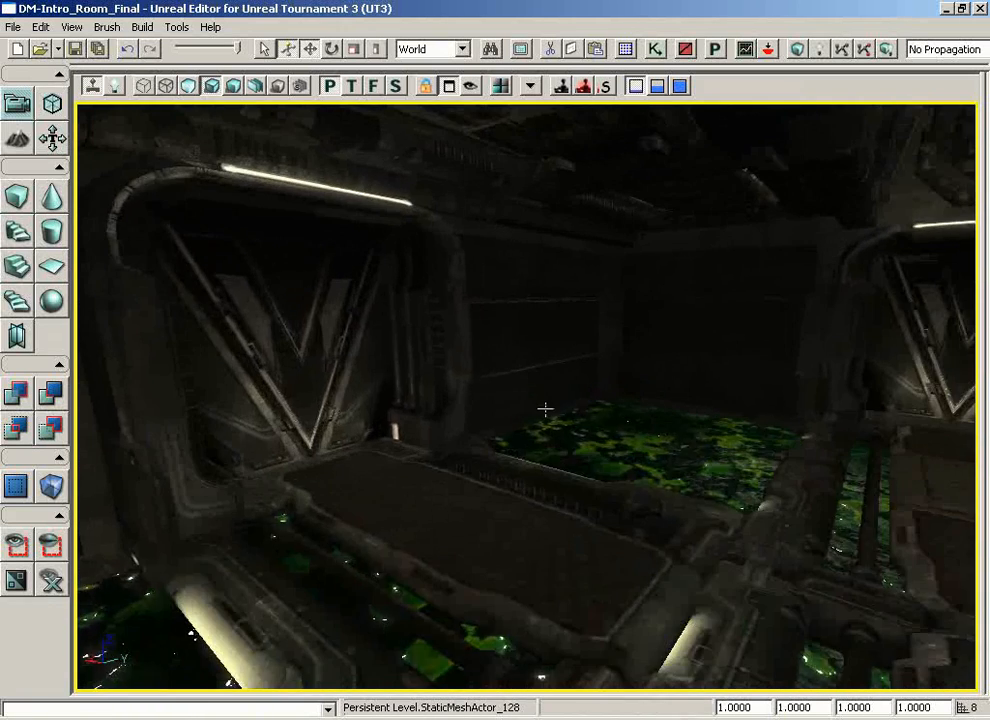
right_click_drag(510, 400, 862, 397)
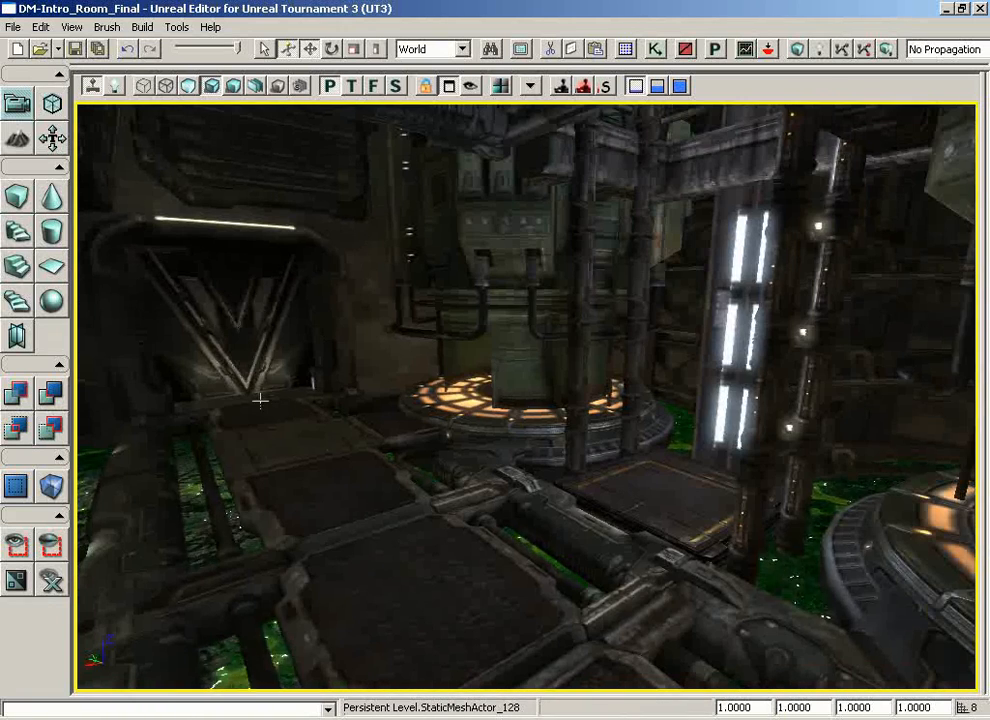
right_click_drag(261, 398, 537, 424)
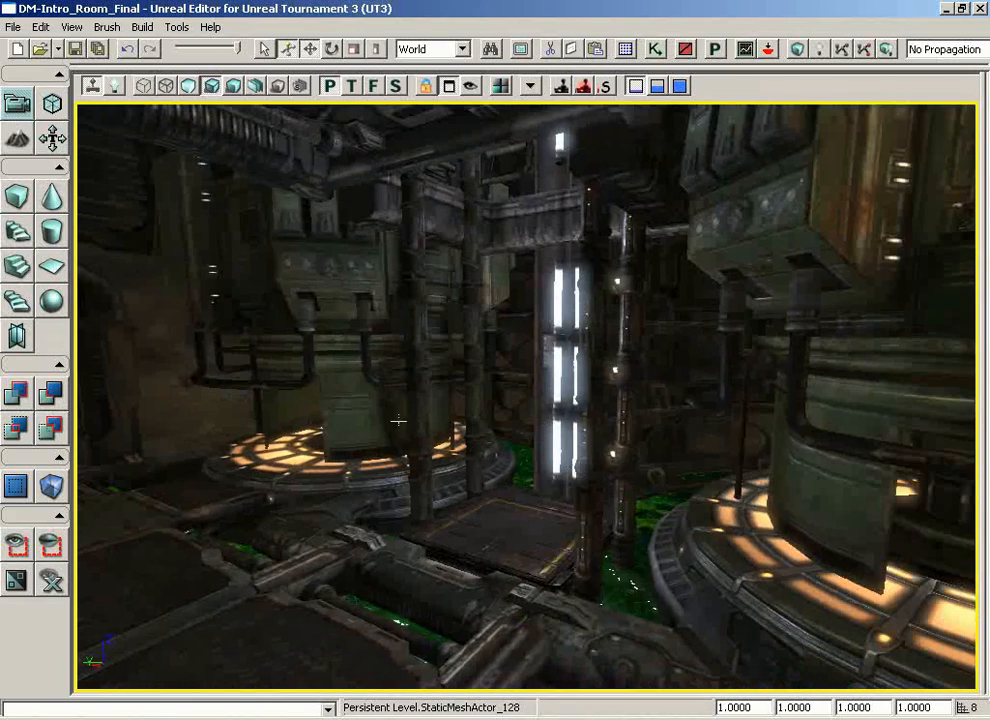
right_click_drag(398, 421, 737, 424)
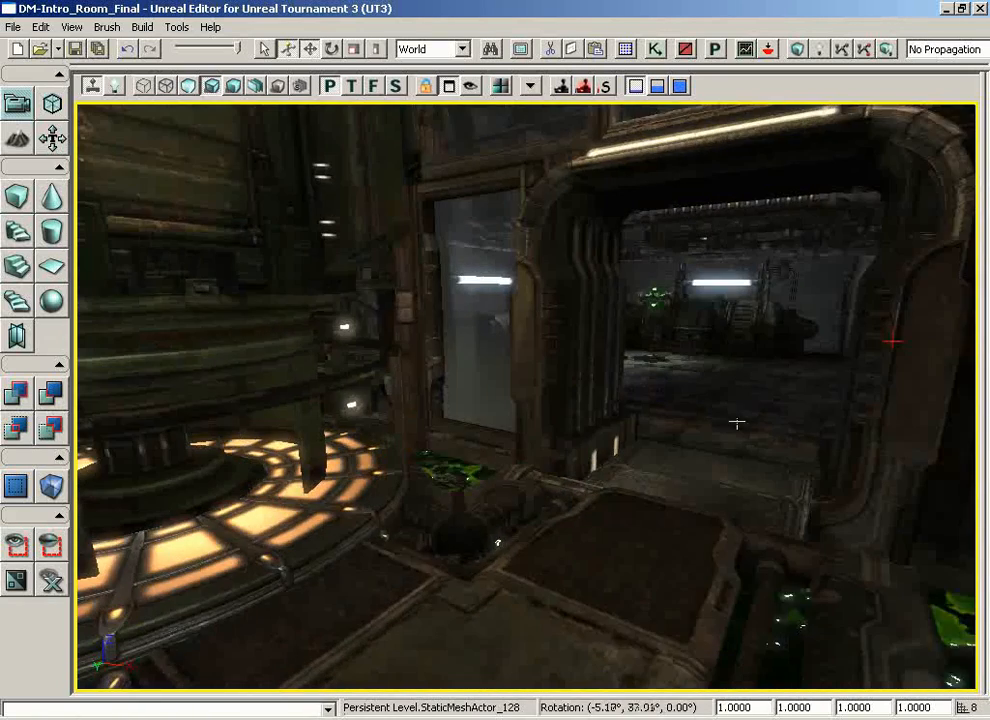
right_click_drag(300, 345, 411, 479)
Step: Go through the open doorway and examine the tanks and the animated green device in the room beyond
left_click(438, 480)
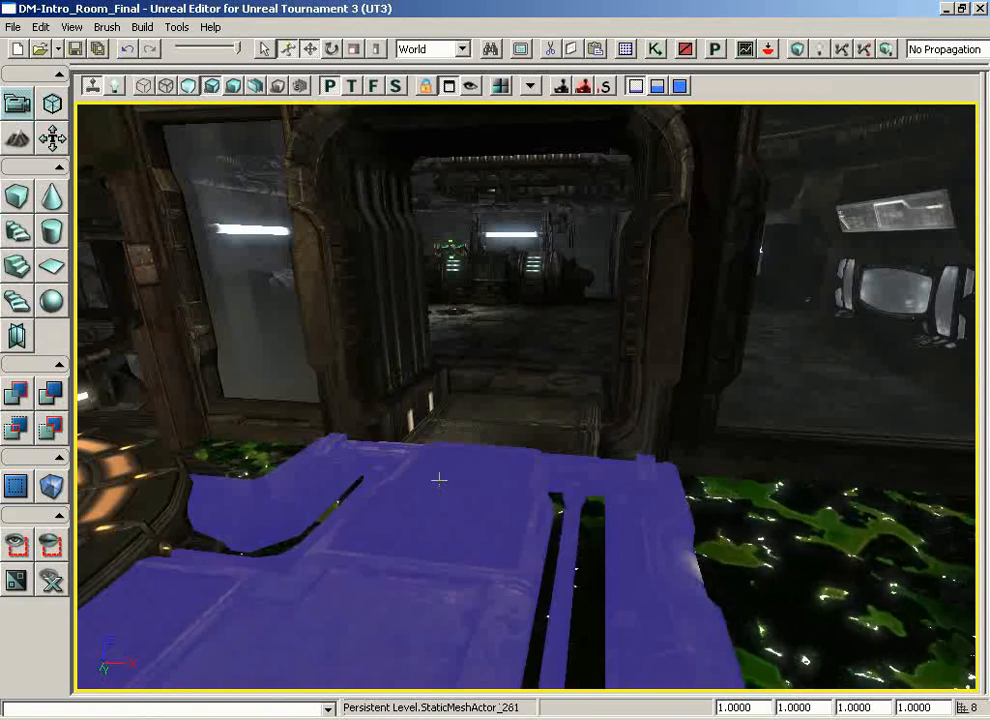
left_click(464, 418)
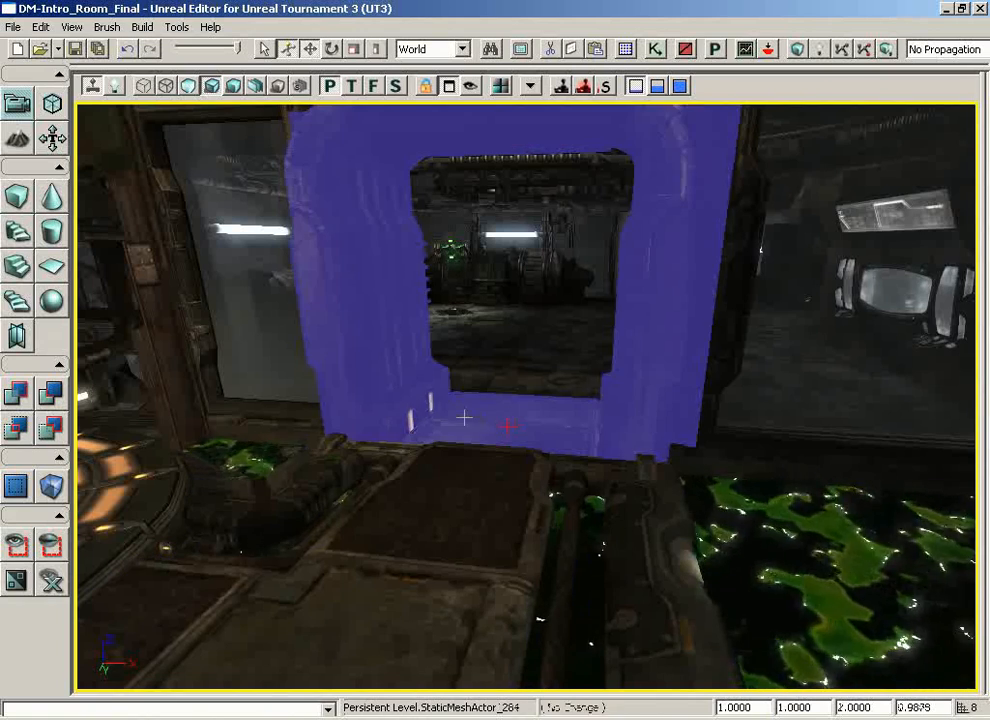
left_click(462, 444)
right_click_drag(467, 425, 468, 345)
middle_click_drag(462, 392, 436, 460)
left_click_drag(436, 460, 212, 98)
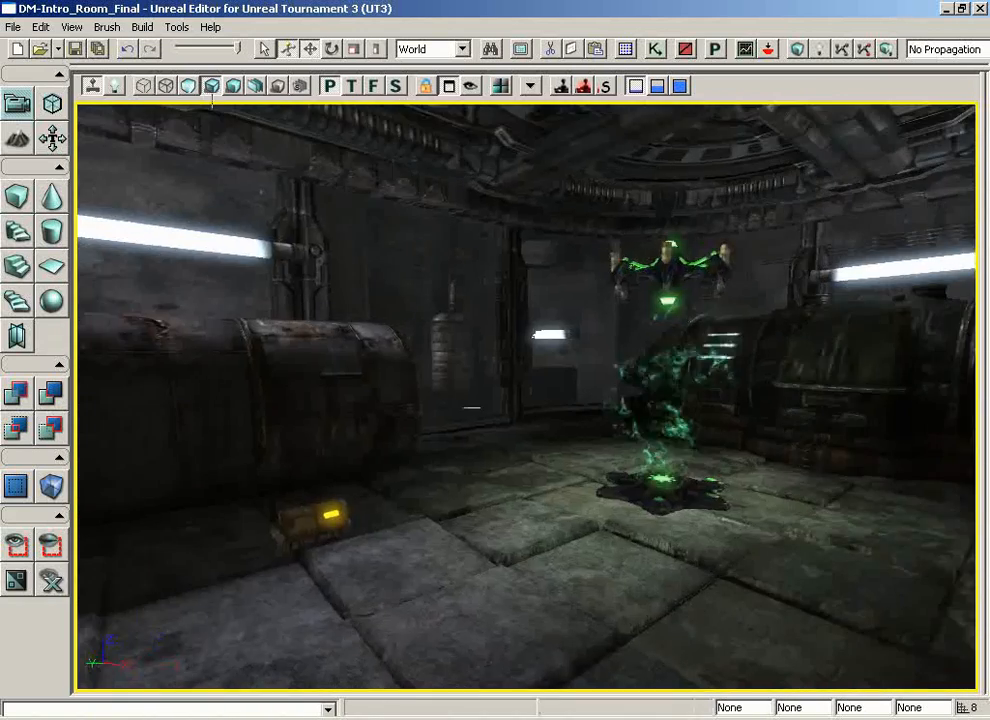
Step: Examine the room around the animated green device, from the tanks back to the open doorway
left_click_drag(442, 484, 559, 334)
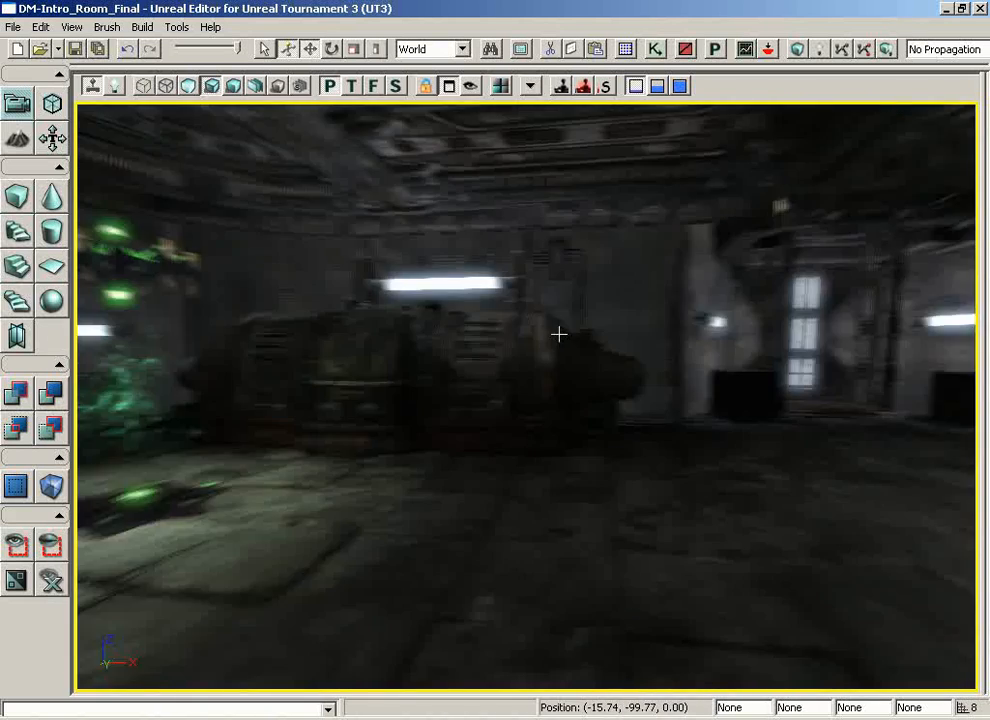
right_click_drag(559, 334, 316, 380)
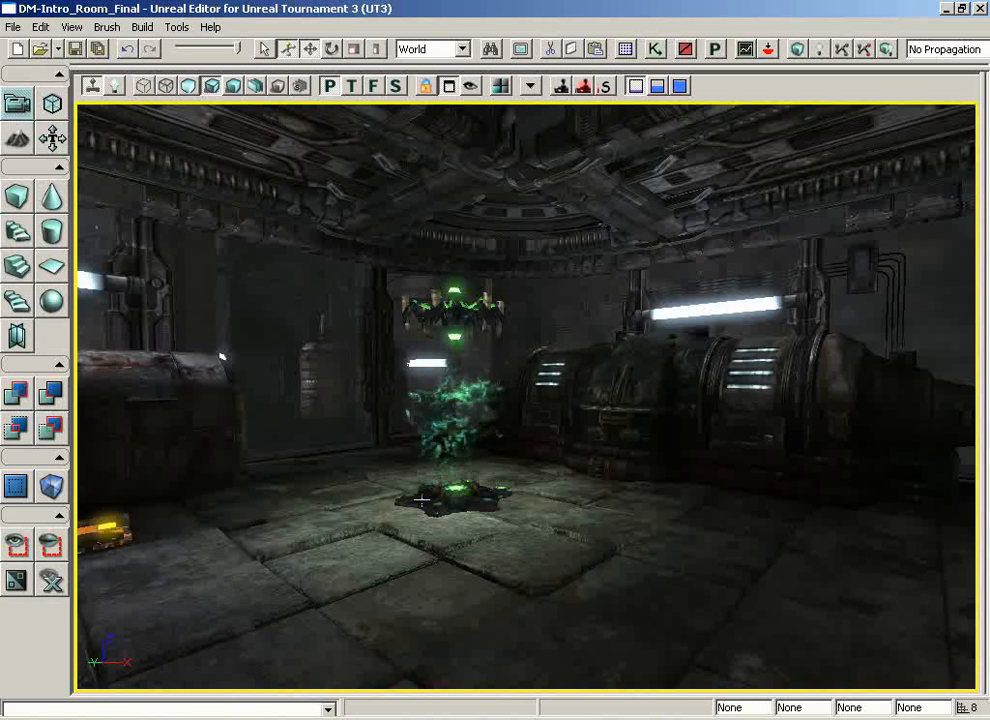
right_click_drag(421, 500, 154, 501)
right_click_drag(445, 494, 240, 510)
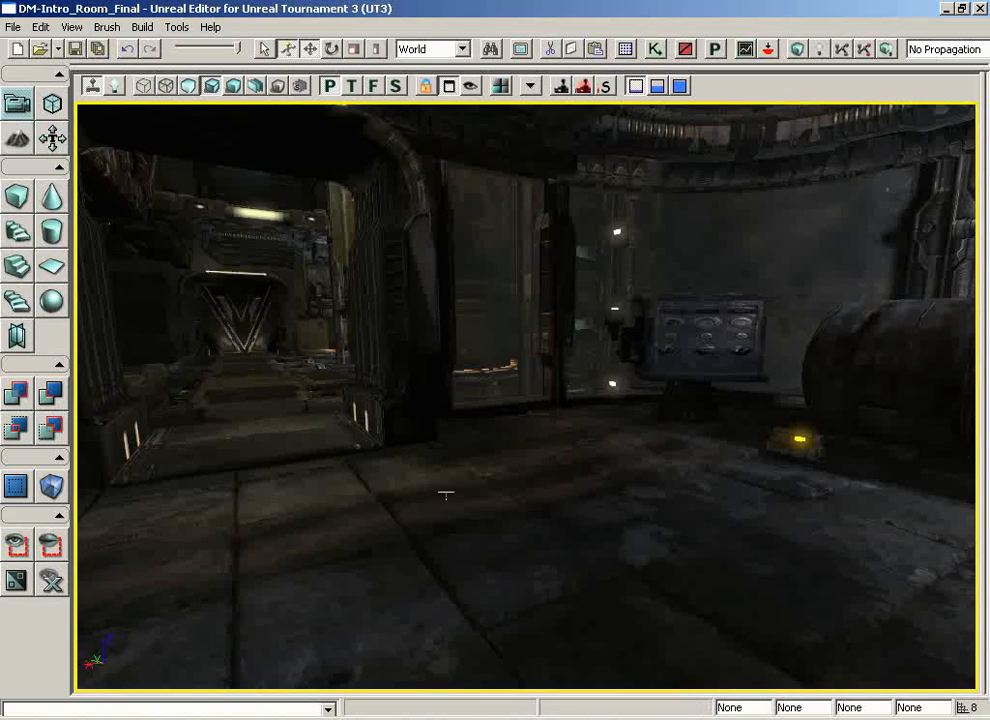
right_click_drag(323, 514, 243, 522)
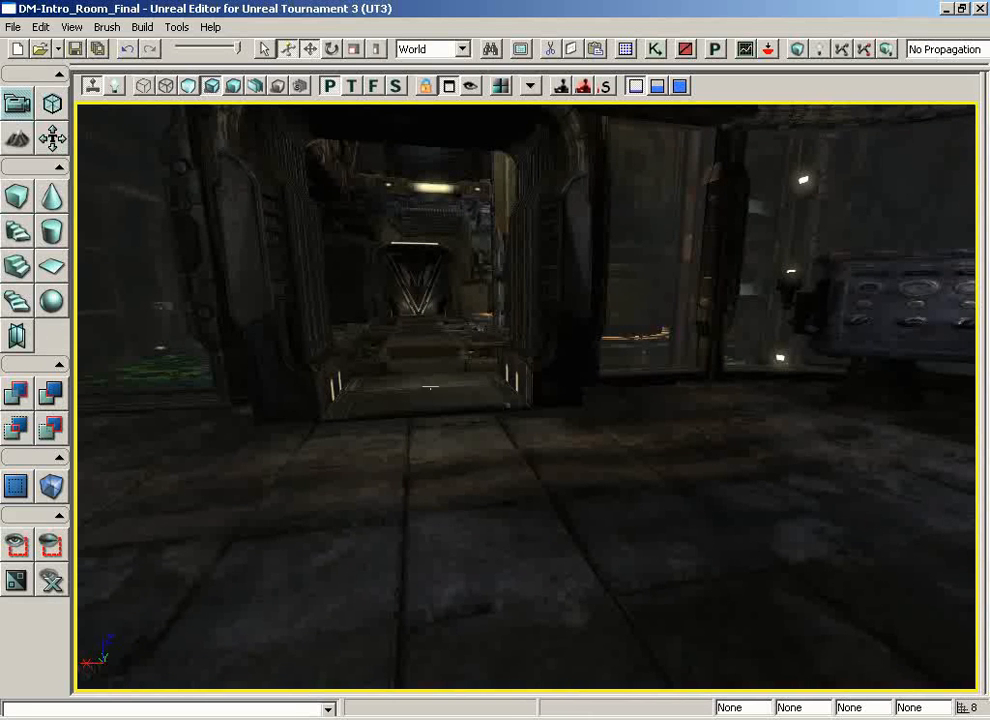
Step: Select the floor piece before the doorway, turn Game View off and on to compare its move gizmo, and deselect it
left_click(453, 440)
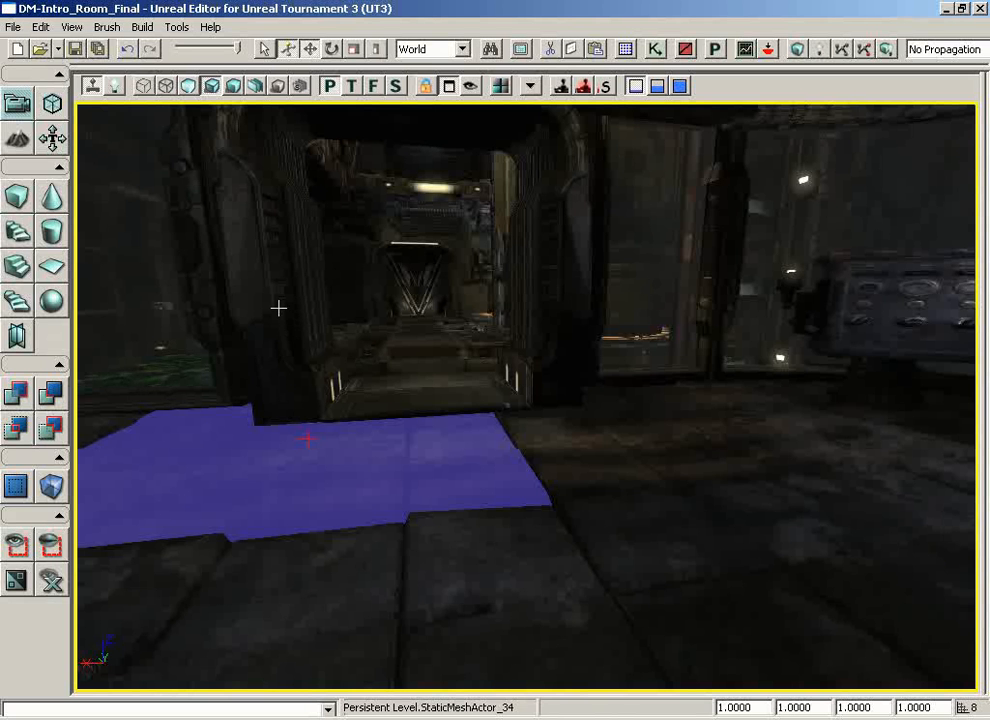
key("g")
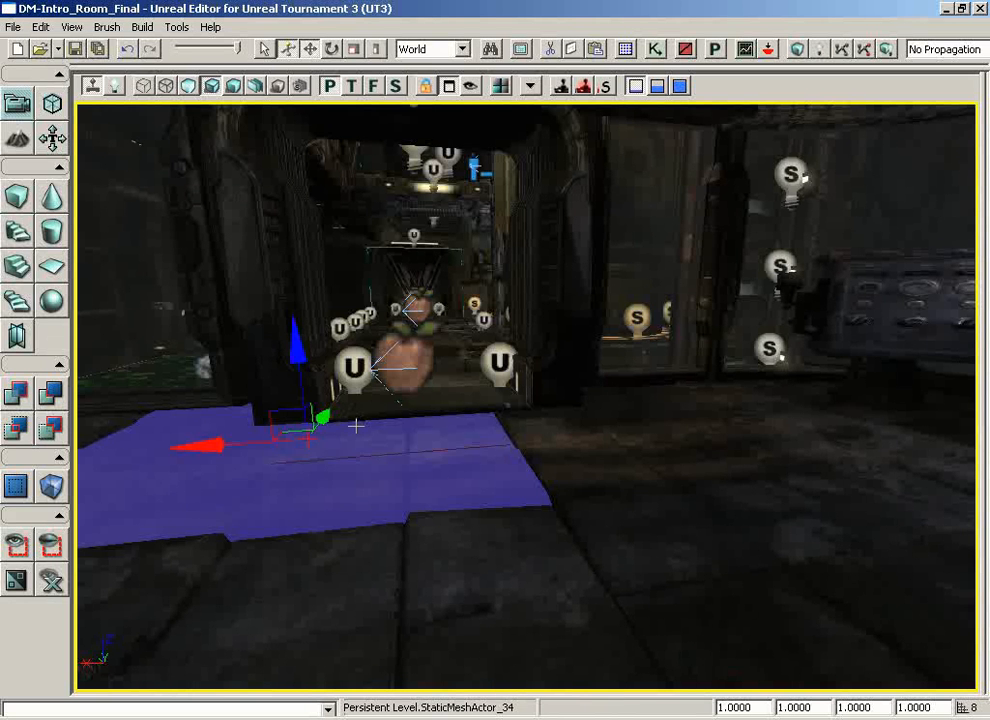
left_click_drag(294, 360, 297, 392)
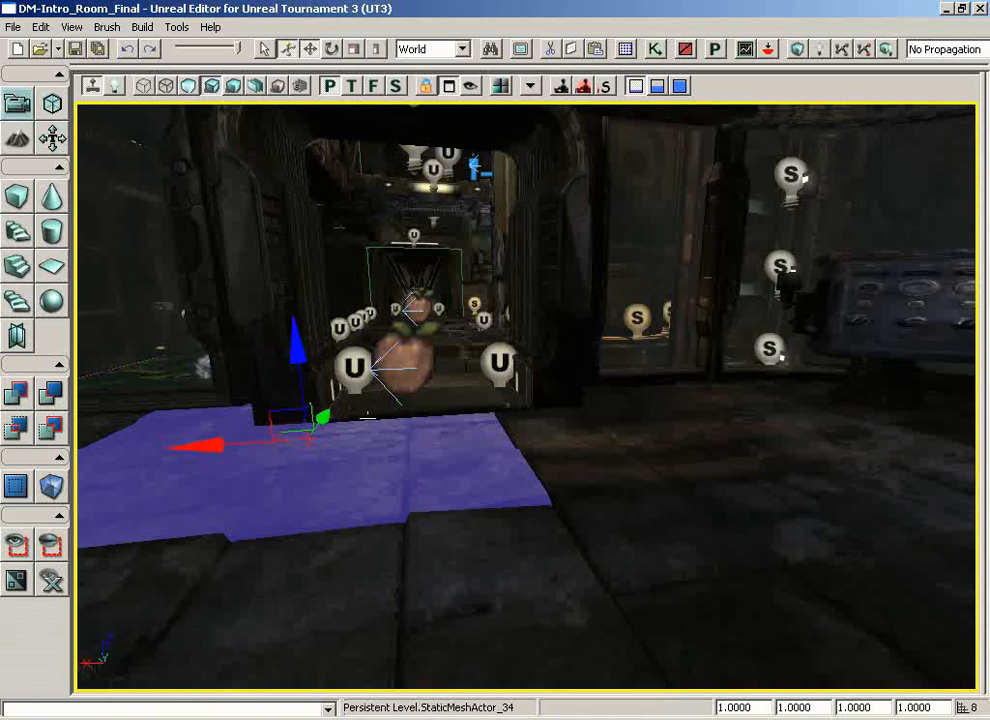
key("g")
right_click_drag(368, 427, 396, 402)
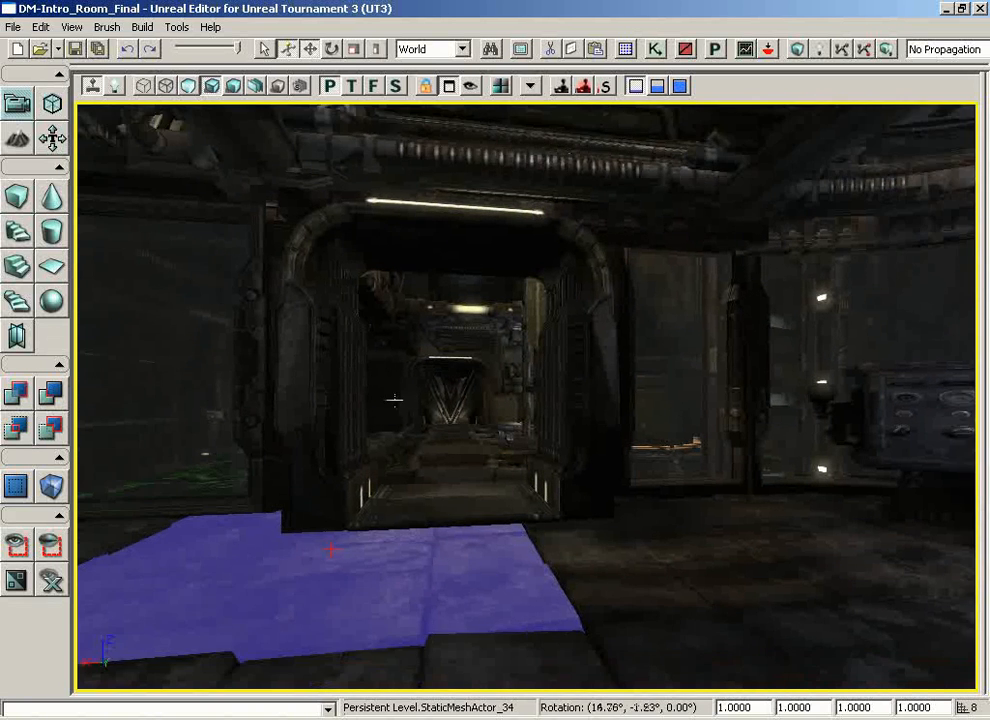
left_click_drag(396, 402, 428, 419)
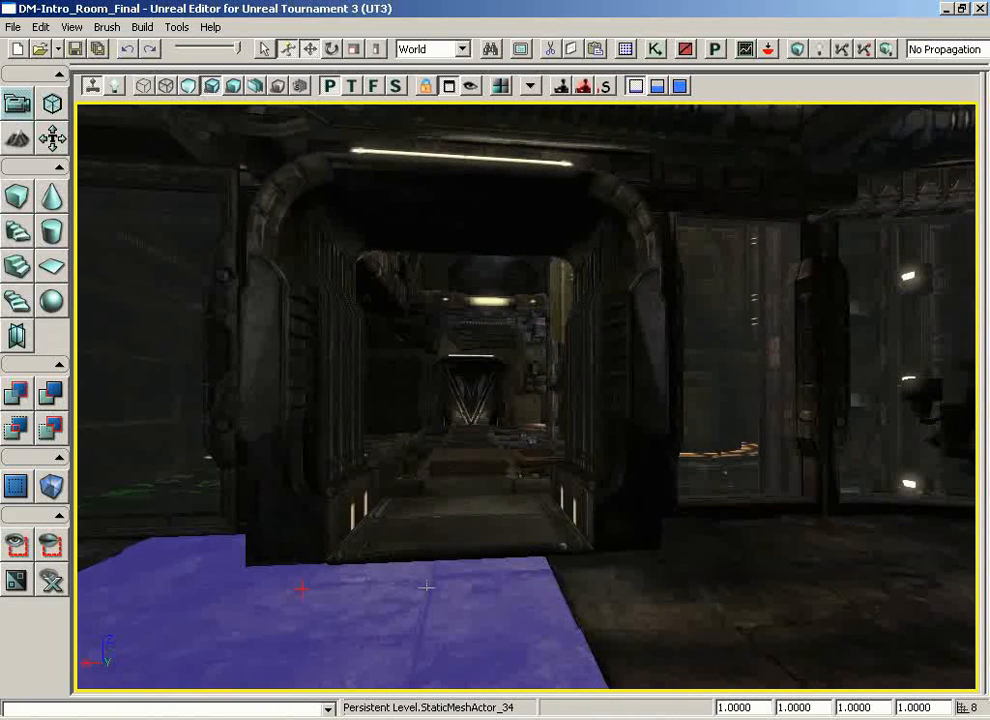
key("Escape")
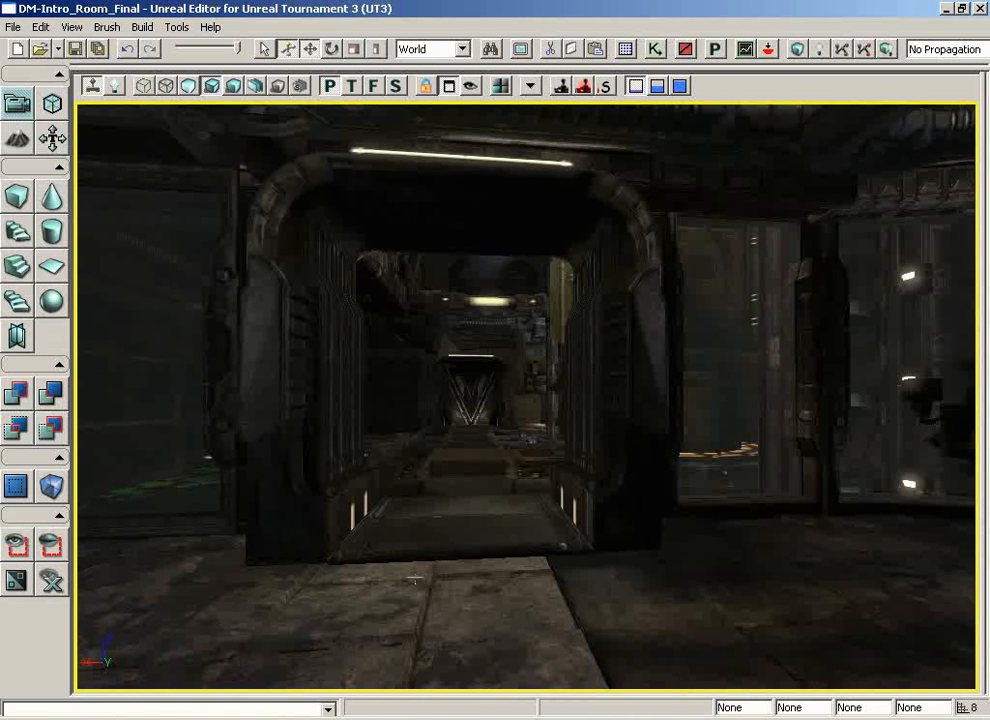
Step: Turn off Game View and show the whole level from the Top in Brush Wireframe
key("g")
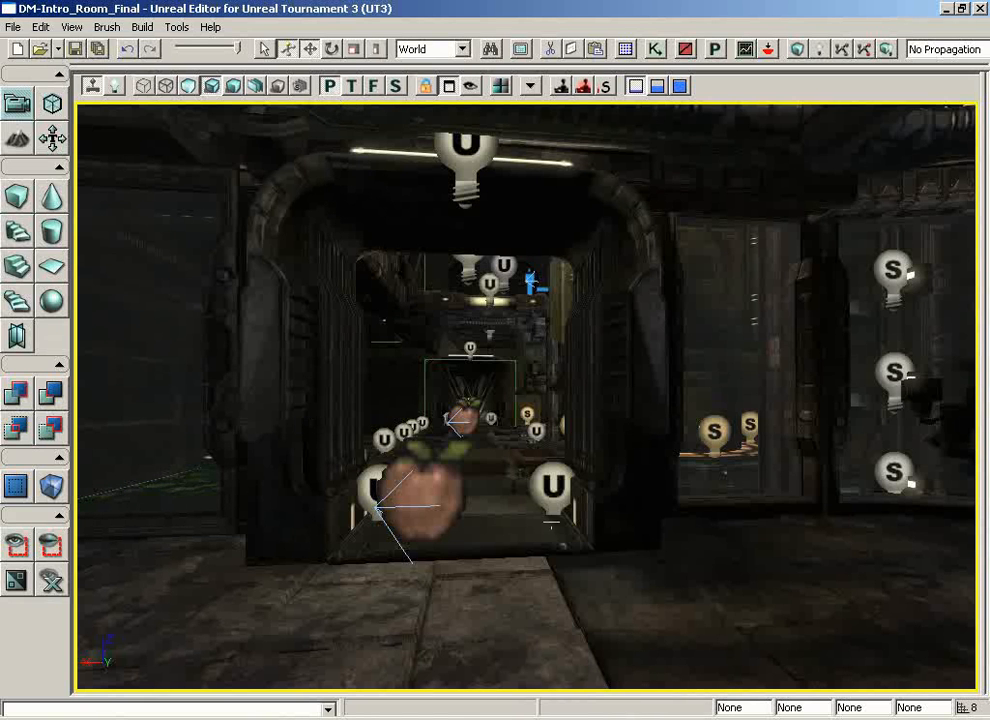
left_click(351, 87)
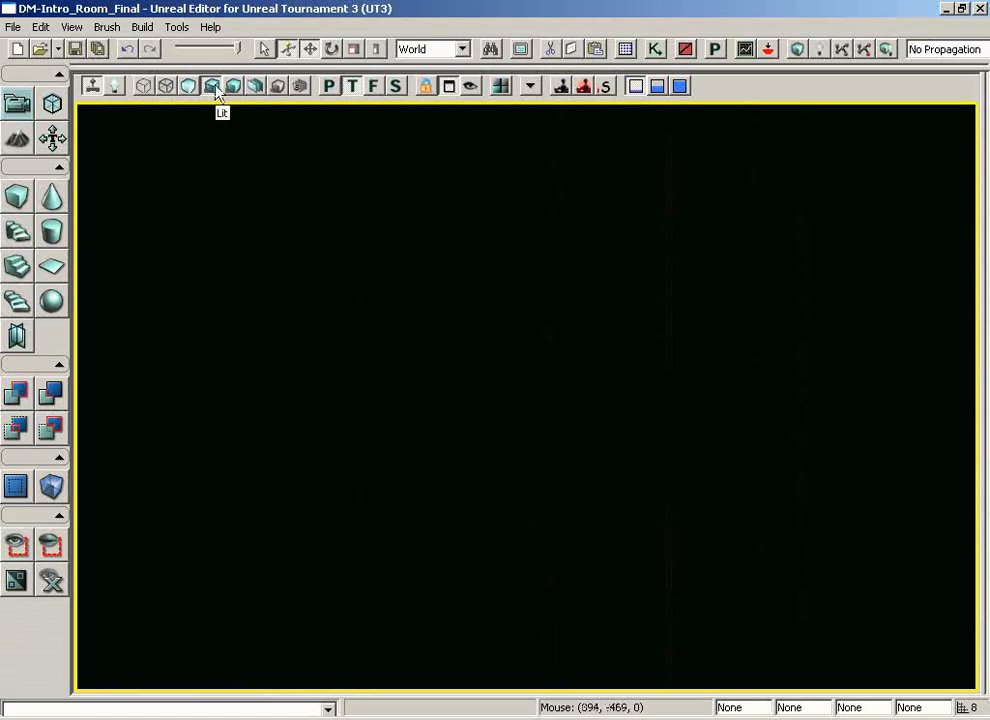
left_click(145, 87)
scroll(525, 395, "down", 4)
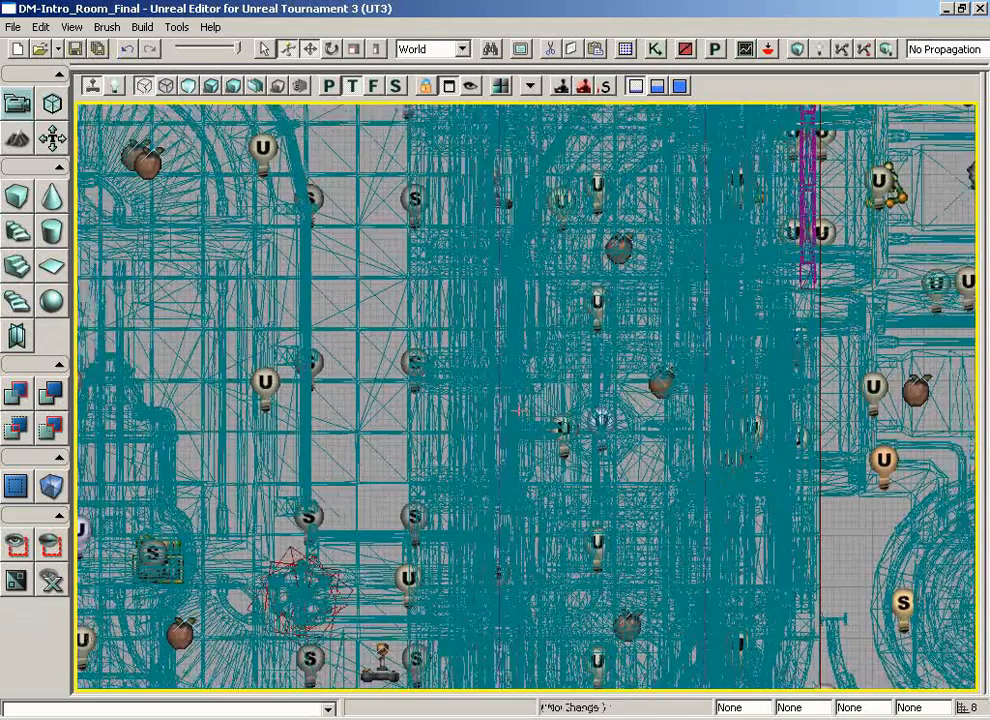
scroll(525, 395, "down", 3)
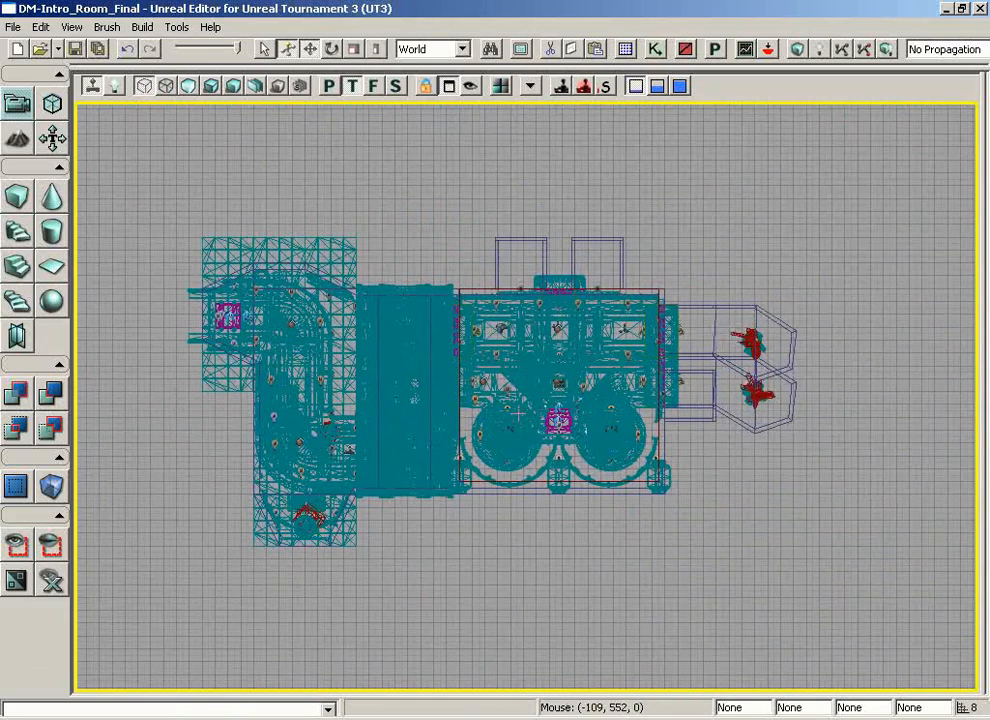
Step: Restore the four-viewport layout and fit the whole level in the other Top viewport
left_click(449, 88)
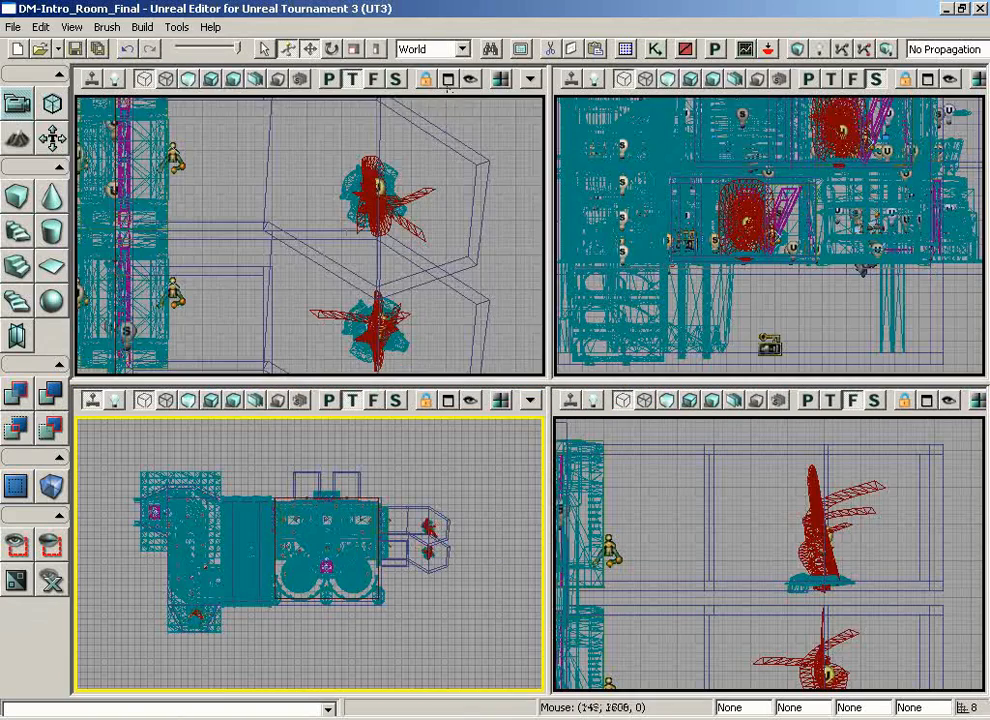
left_click_drag(222, 94, 50, 110)
scroll(205, 163, "down", 3)
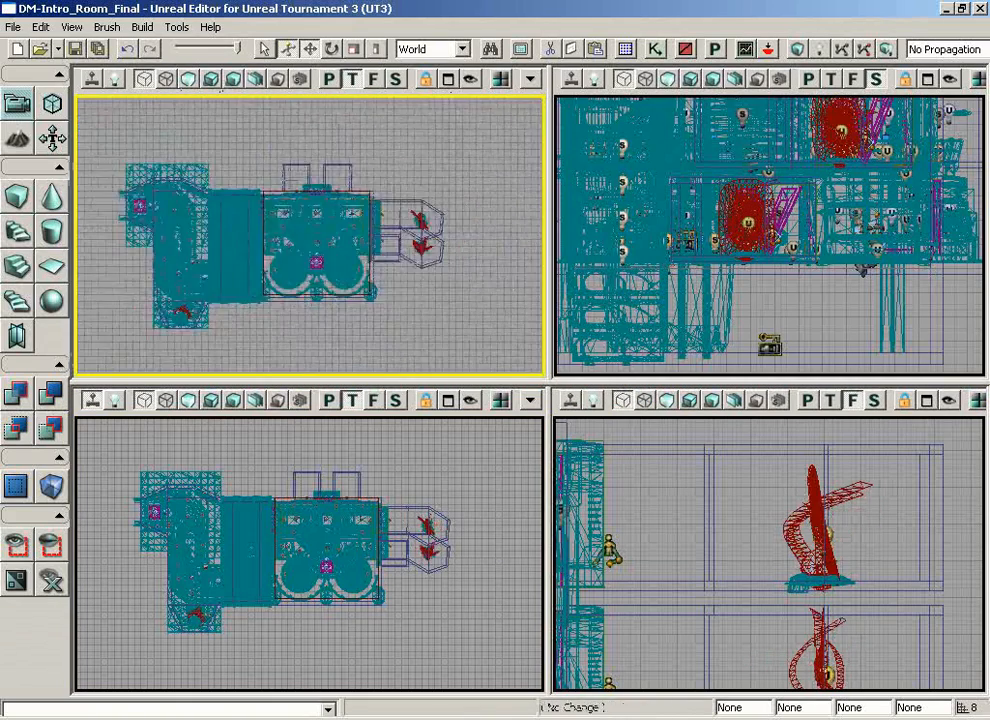
mouse_move(205, 163)
left_mouse_down()
mouse_move(110, 95)
mouse_move(220, 160)
left_mouse_up()
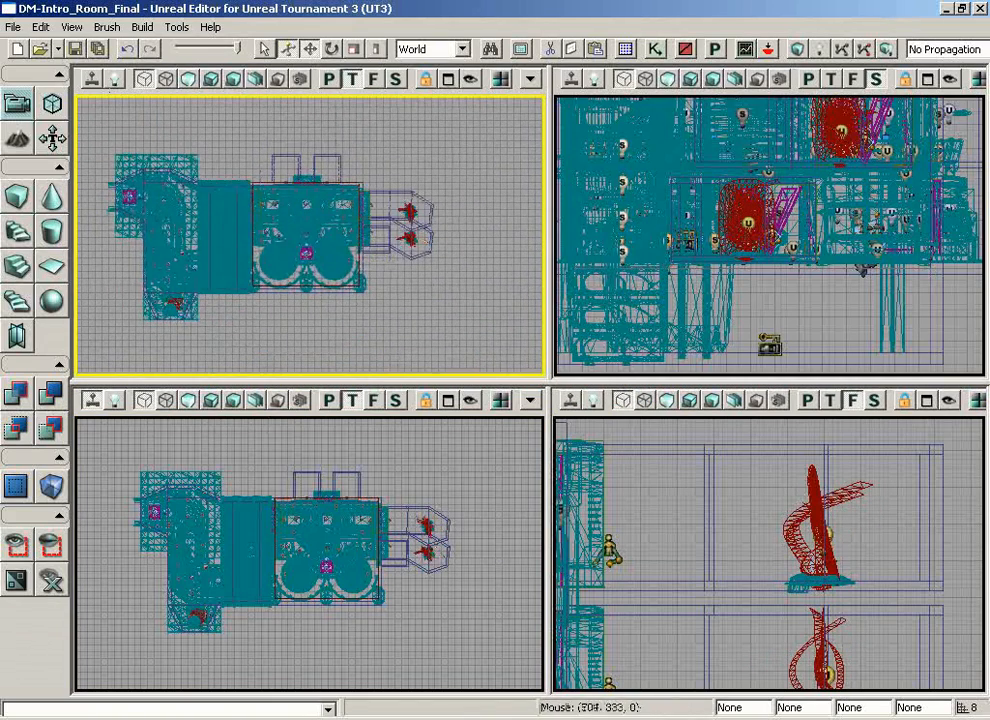
Step: Maximize the viewport used for the tour and view the level in Front, Side and Perspective, ending in Lit mode
left_click(449, 400)
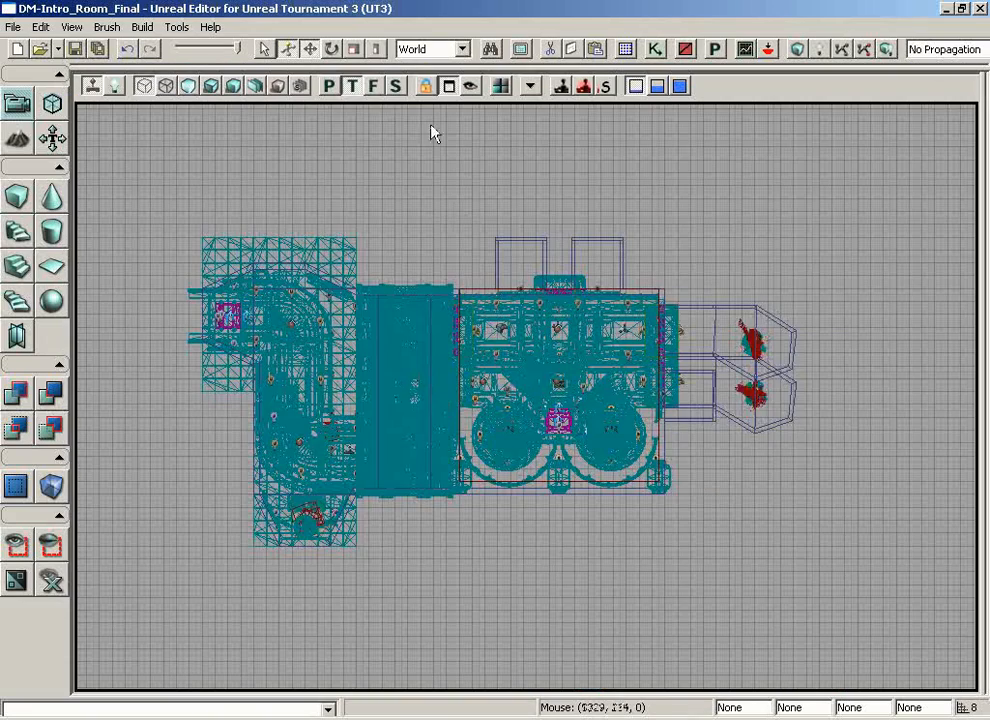
left_click(373, 87)
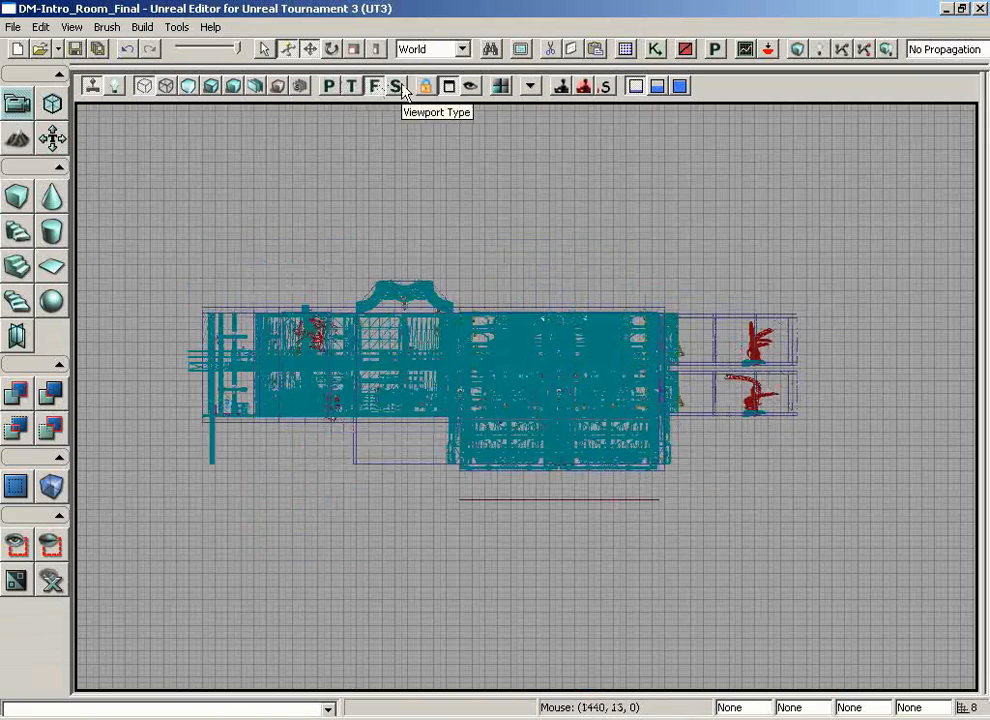
left_click(400, 88)
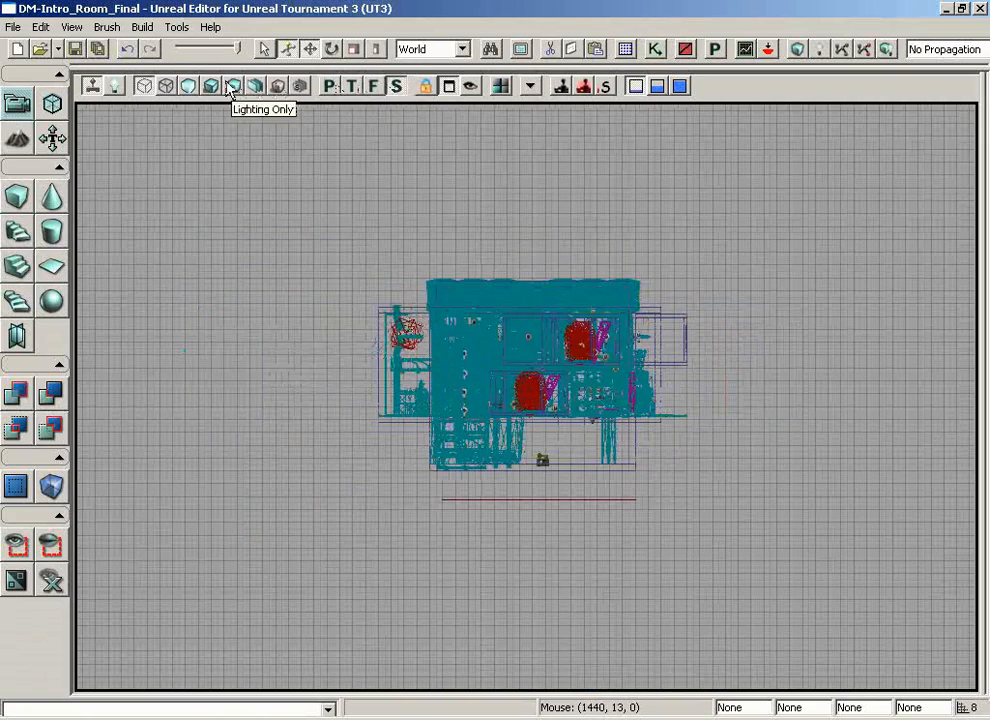
left_click(331, 86)
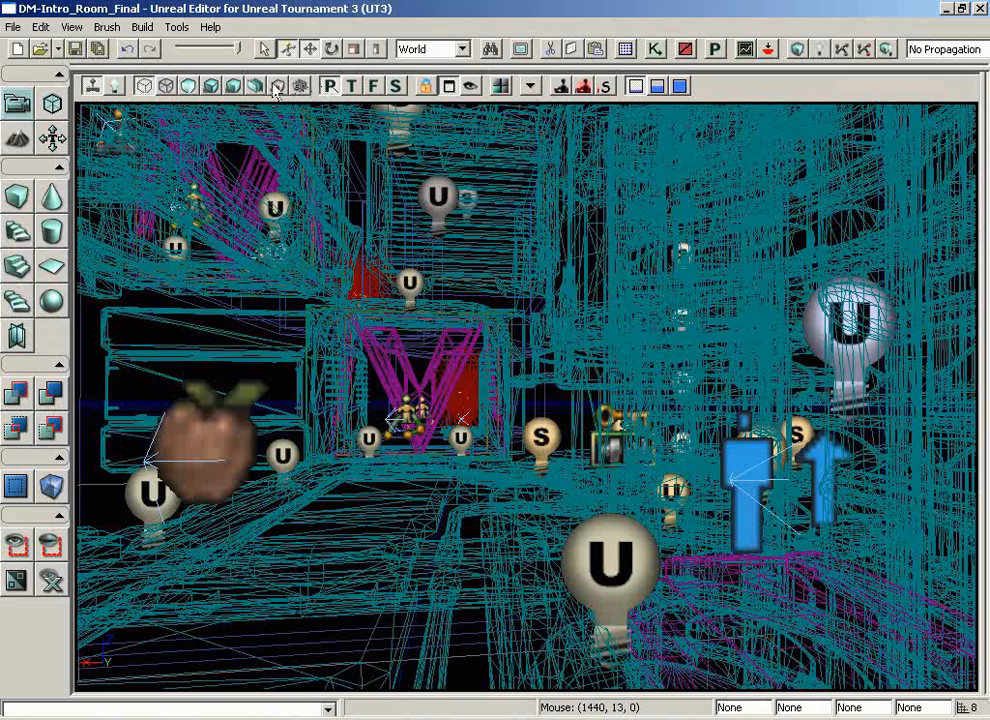
left_click(213, 87)
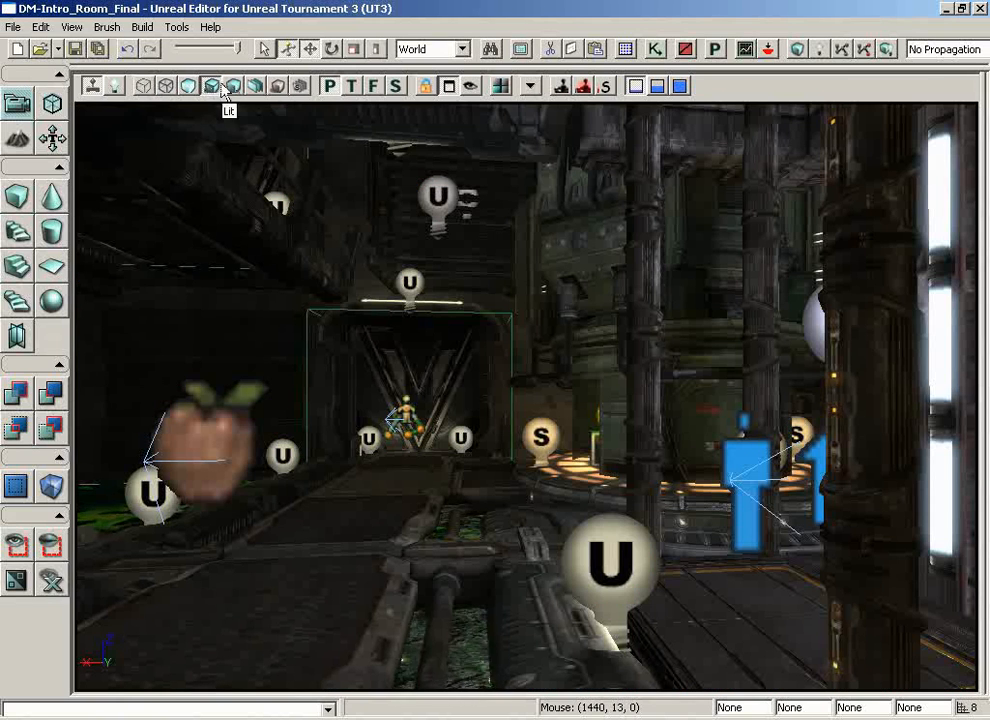
Step: Show the maximized viewport from the Top in Brush Wireframe and in Wireframe
left_click(357, 90)
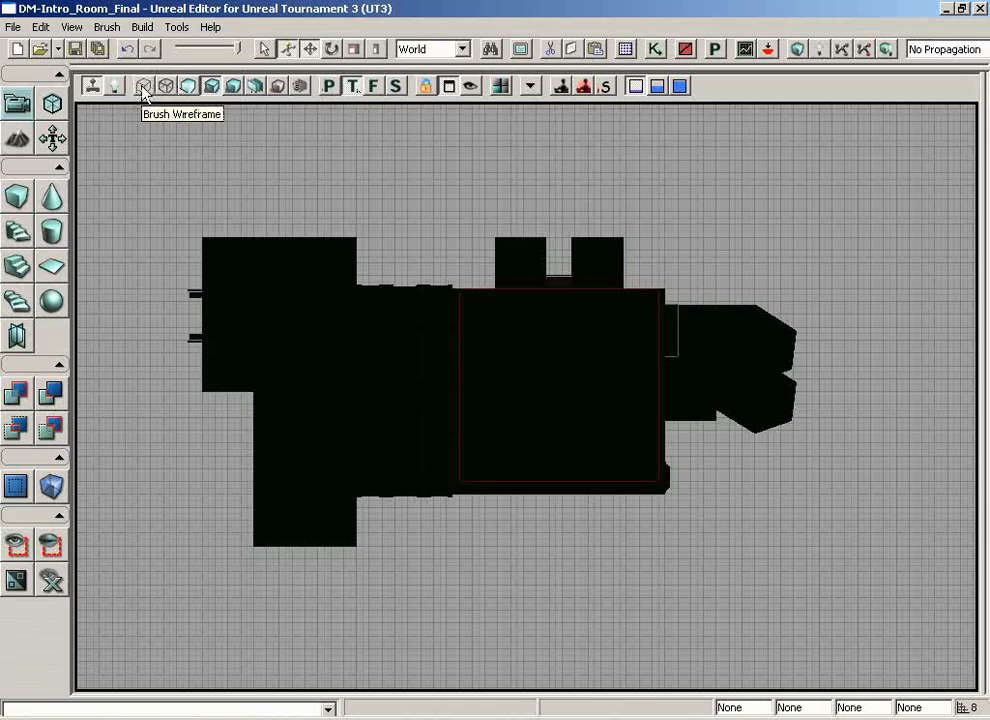
left_click(143, 87)
left_click(168, 88)
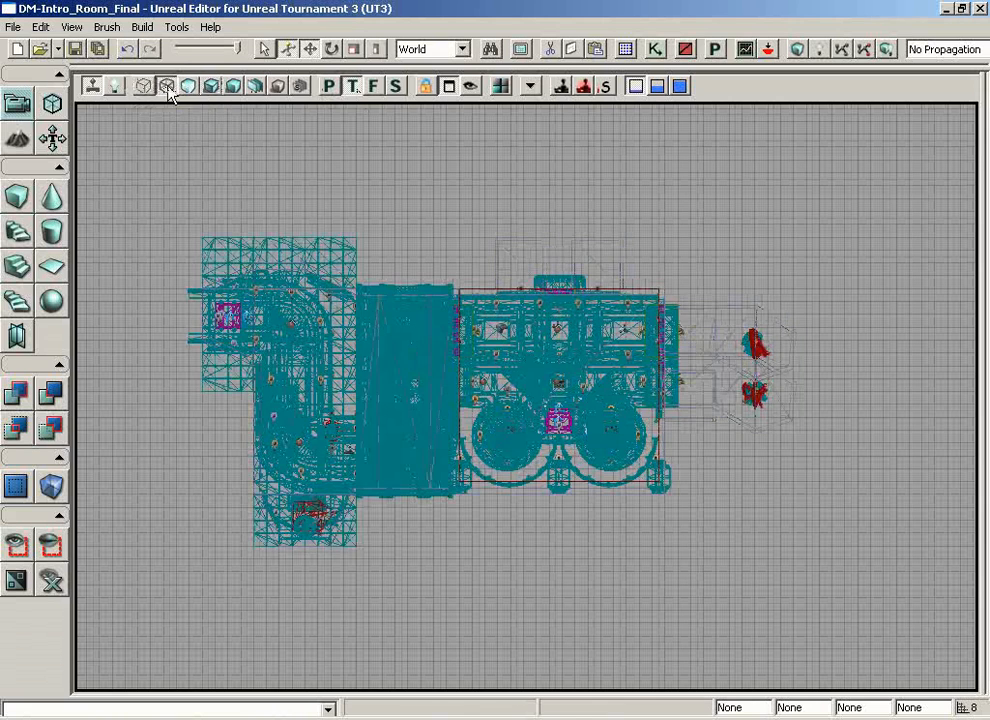
Step: Change the Brush Wireframe Top viewport to Perspective and keep all four viewports displayed
left_click(448, 87)
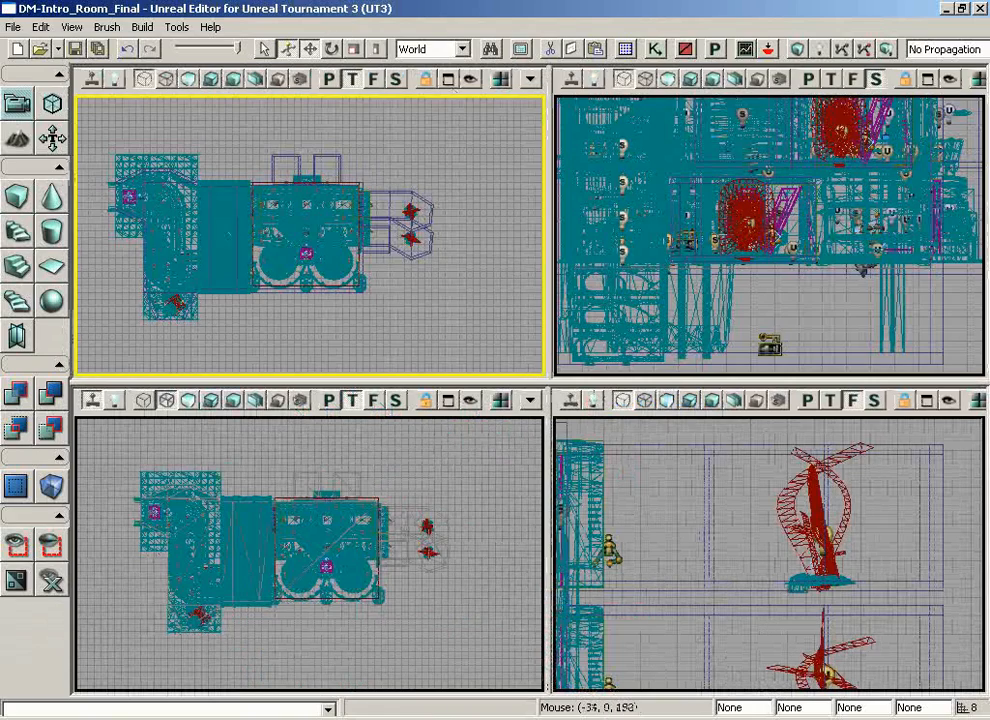
left_click(449, 81)
left_click(329, 79)
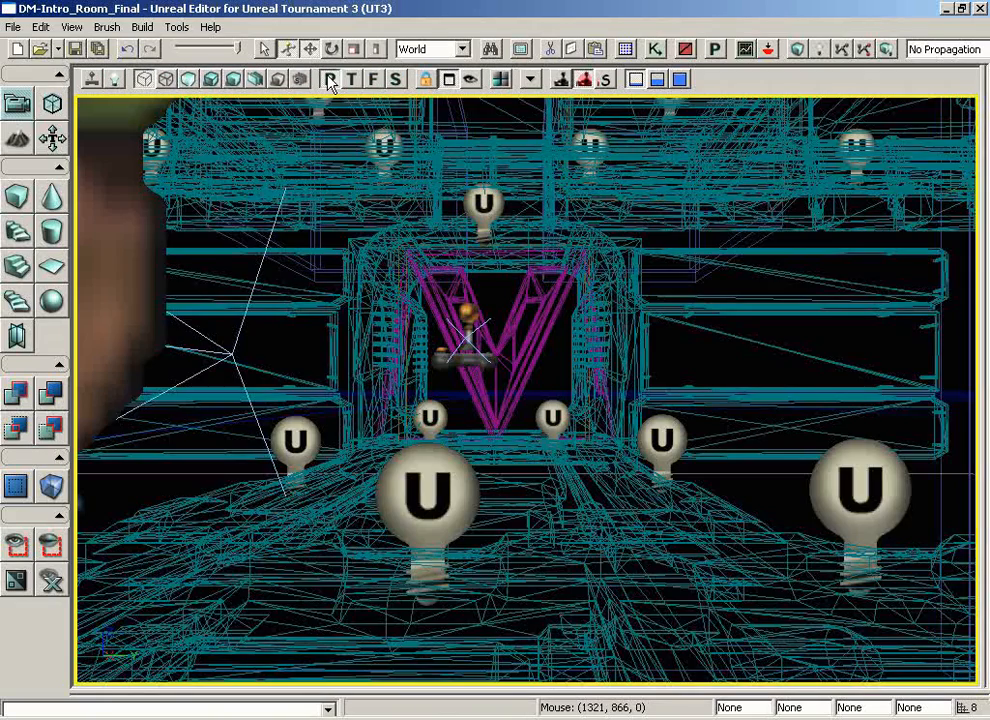
left_click(448, 79)
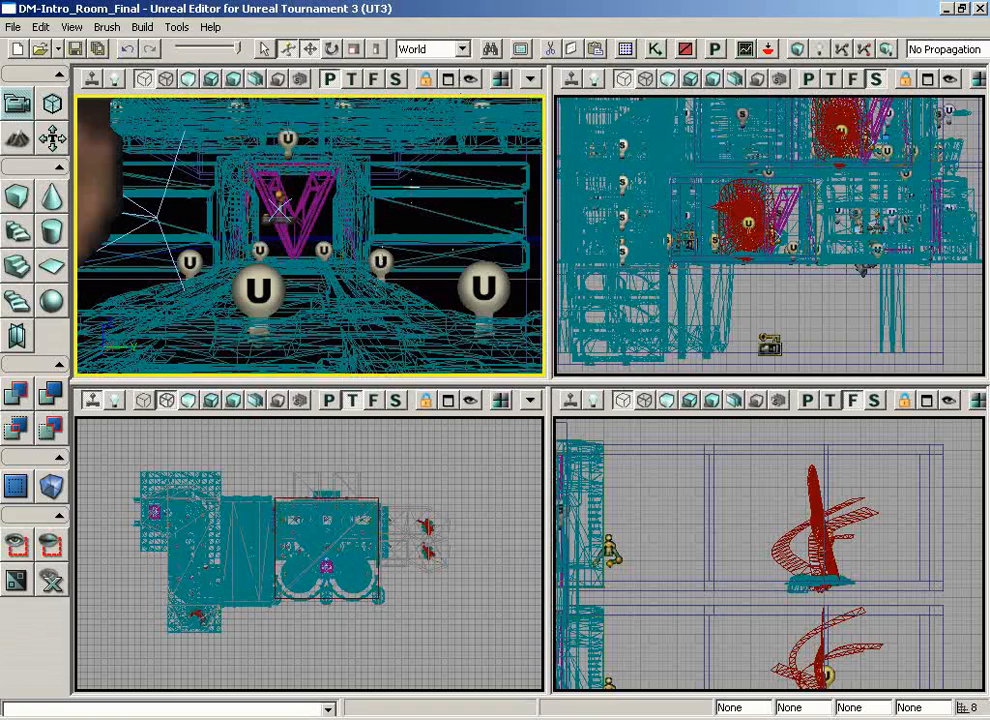
Step: Set the new Perspective viewport to Lit with actor icons hidden and face it along the walkway toward the open doorway
right_click_drag(410, 187, 190, 208)
left_click_drag(190, 208, 180, 150)
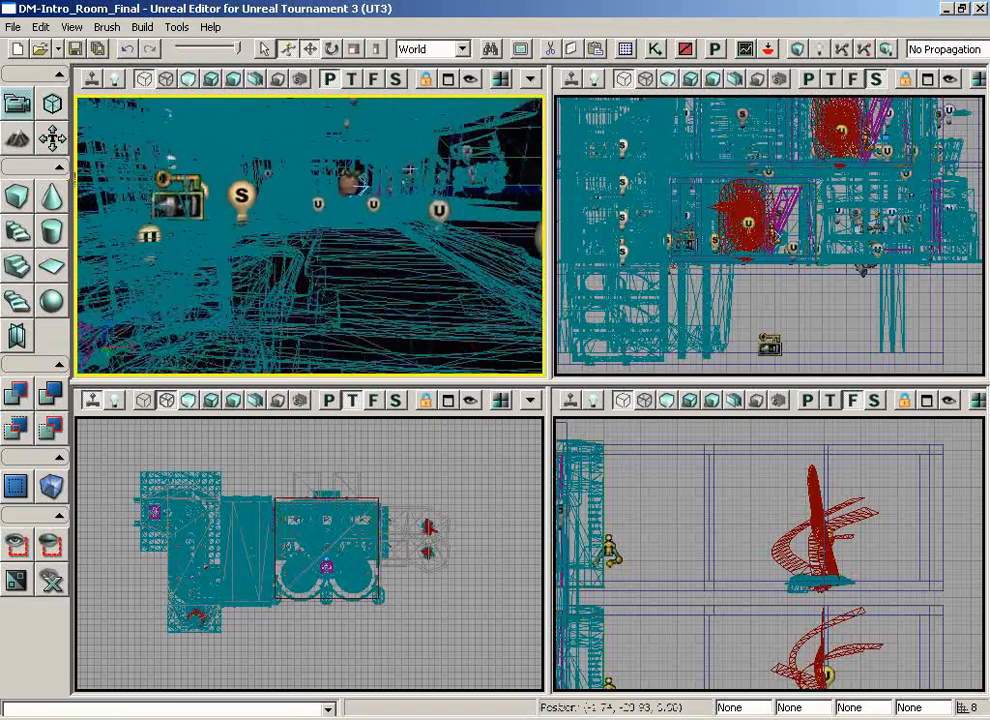
left_click_drag(410, 172, 410, 145)
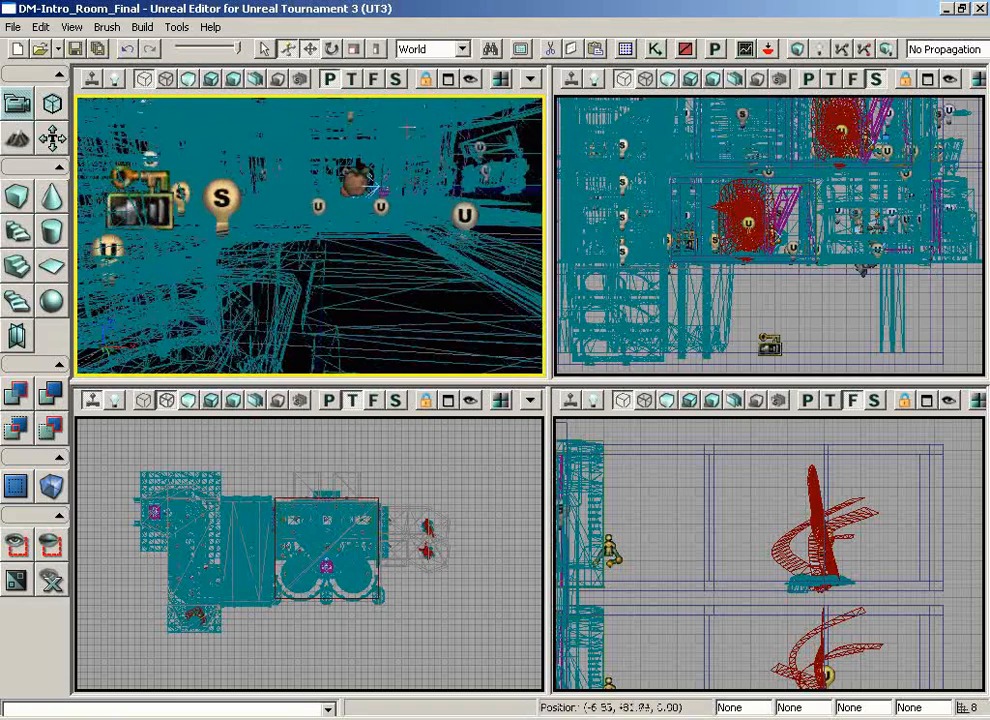
left_click(213, 85)
left_click_drag(396, 290, 396, 240)
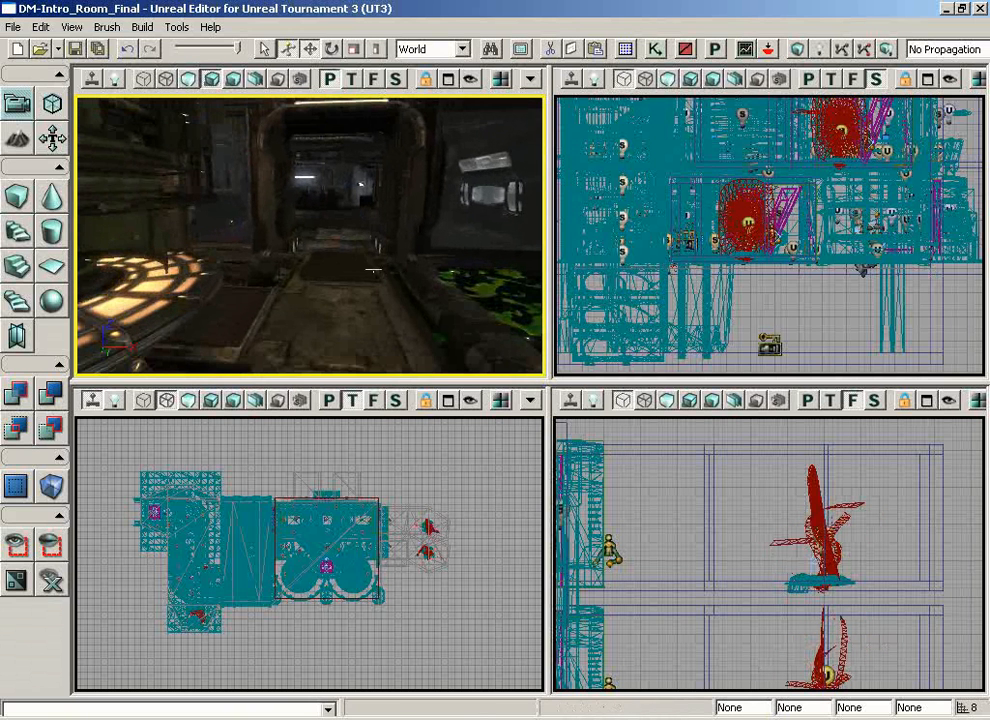
Step: Set the remaining Top viewport to Perspective in Lighting Only mode and fly to the green device's room with actor icons hidden
left_click(330, 401)
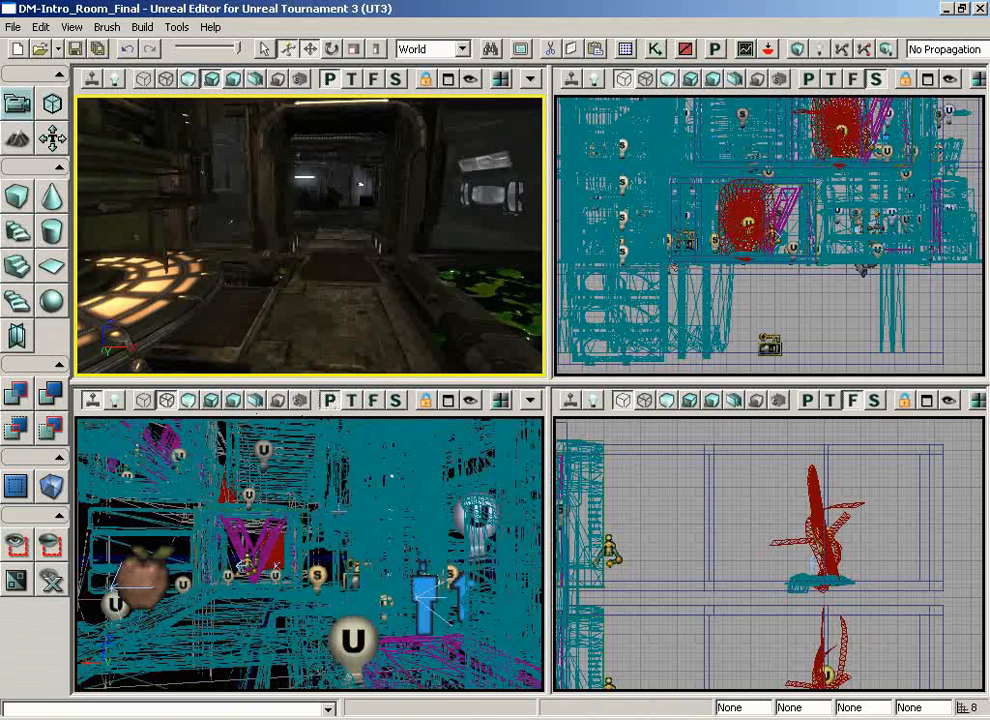
left_click(232, 401)
right_click_drag(193, 425, 200, 520)
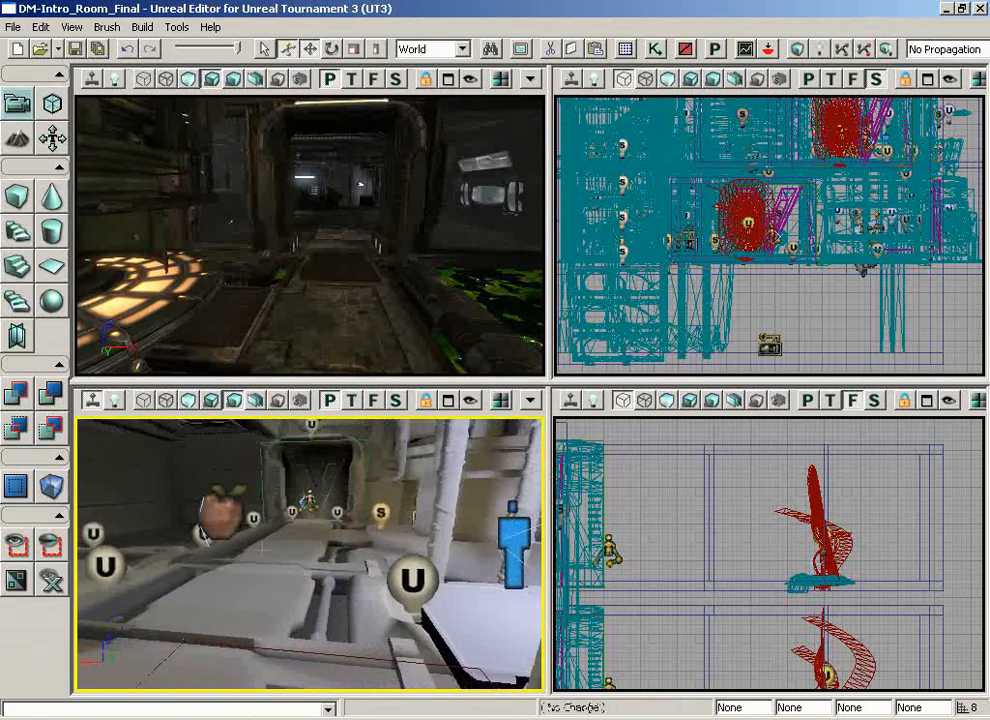
left_click_drag(200, 520, 295, 526)
left_click_drag(384, 601, 448, 555)
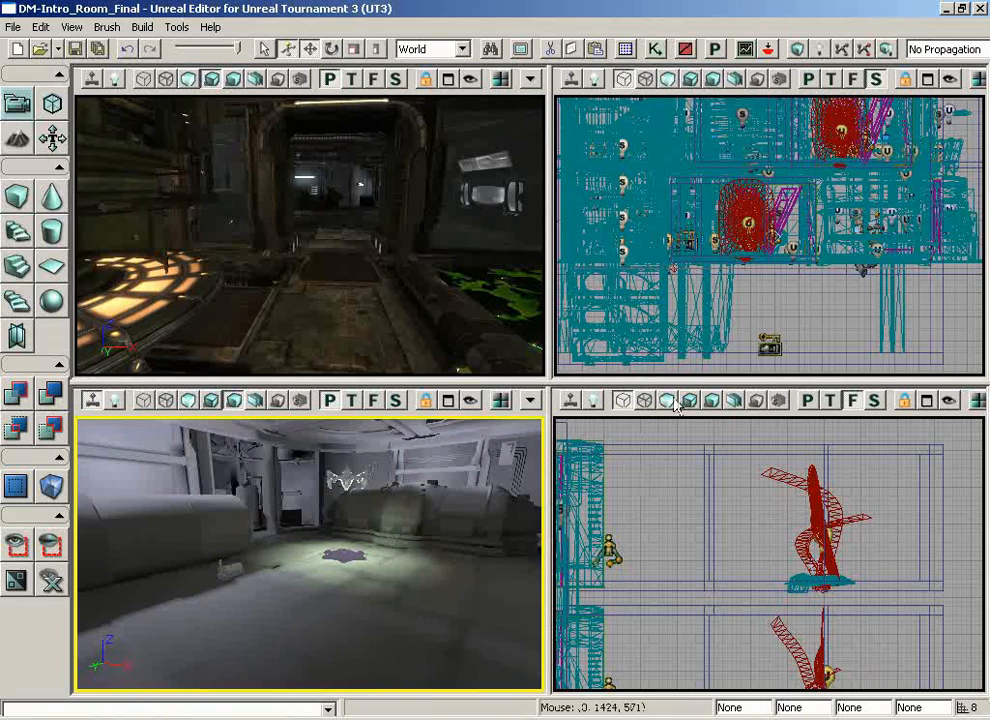
Step: Change the Front viewport to Perspective and fly its camera into the level to face the V-shaped doors
left_click(808, 402)
left_click_drag(774, 538, 773, 538)
right_click(772, 538)
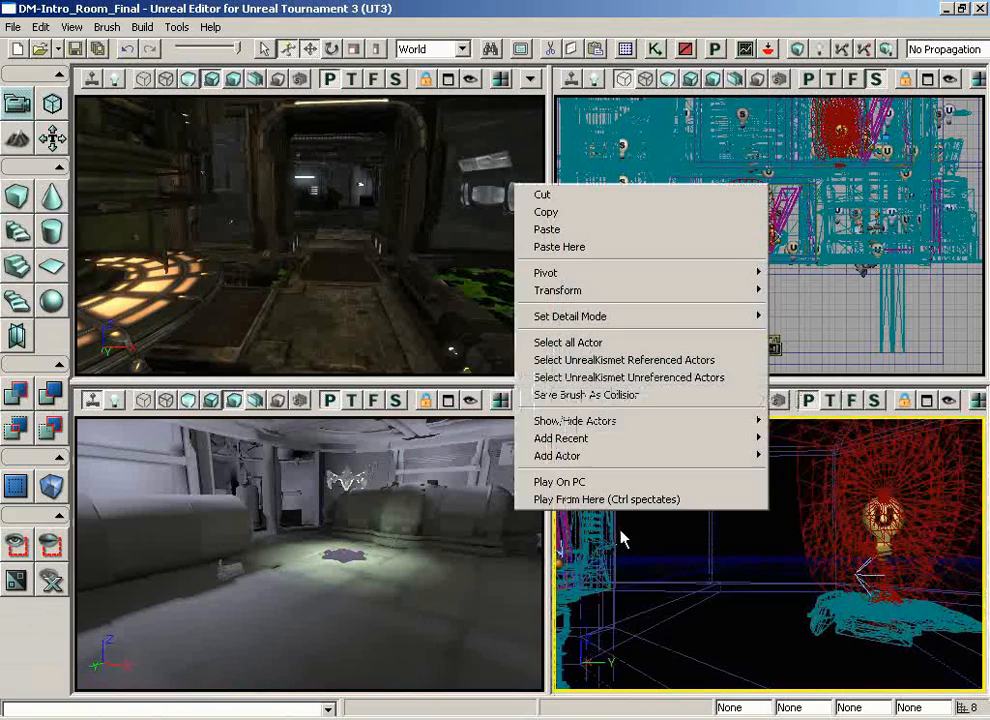
right_click_drag(768, 582, 570, 529)
left_click_drag(570, 529, 768, 534)
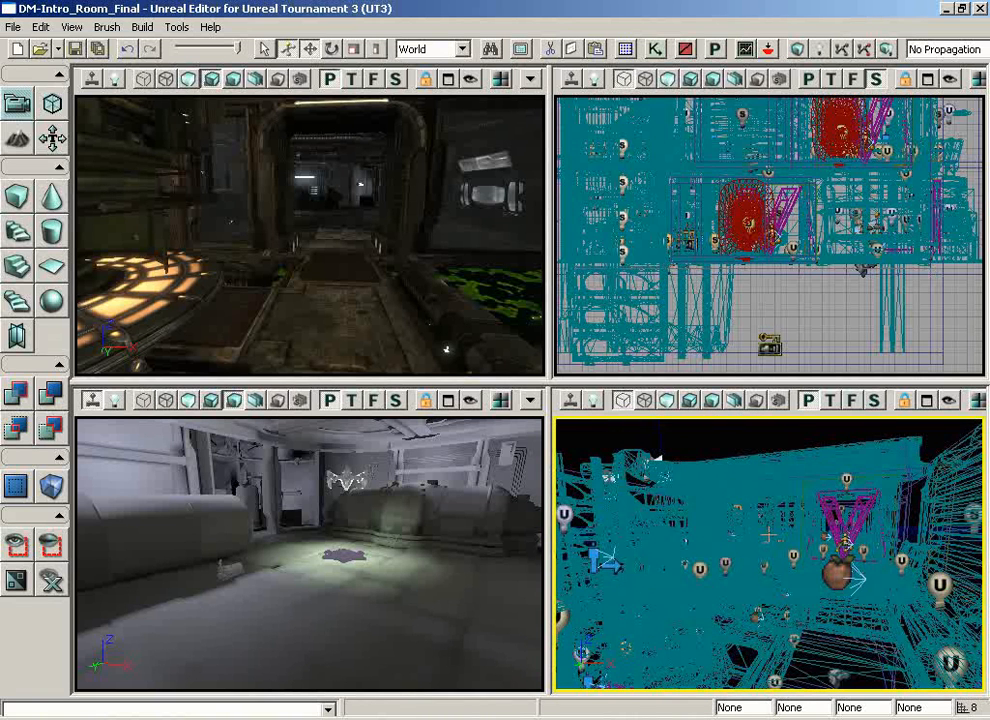